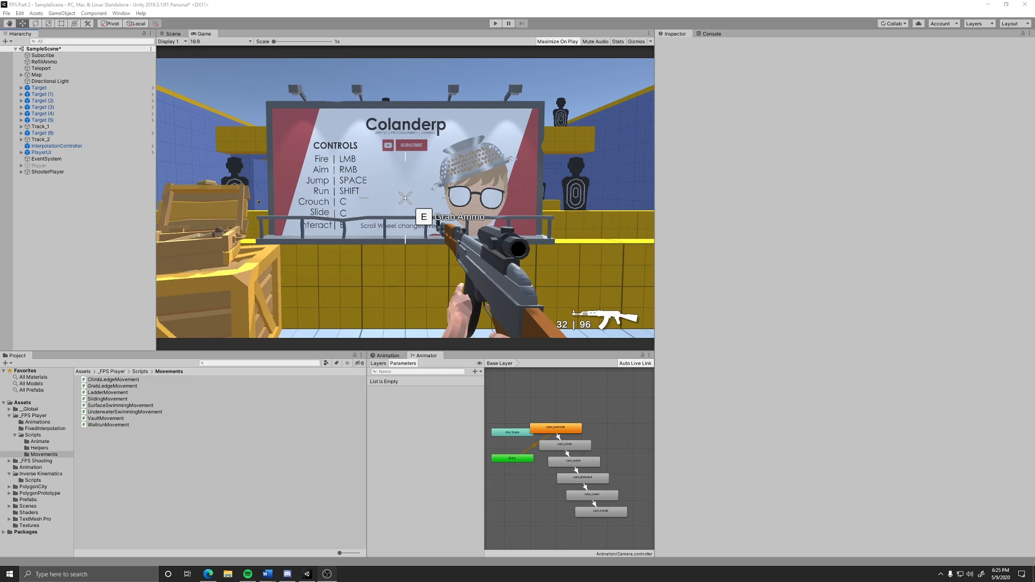
Remove the Underwater Swimming Movement and Wallrun Movement scripts from the selected player objects.
click(40, 166)
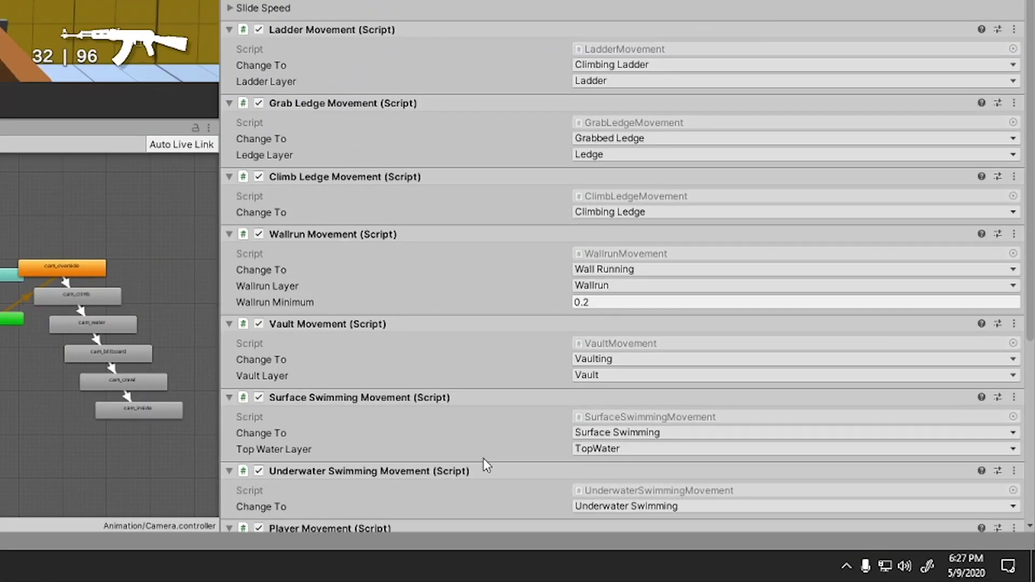
click(1014, 475)
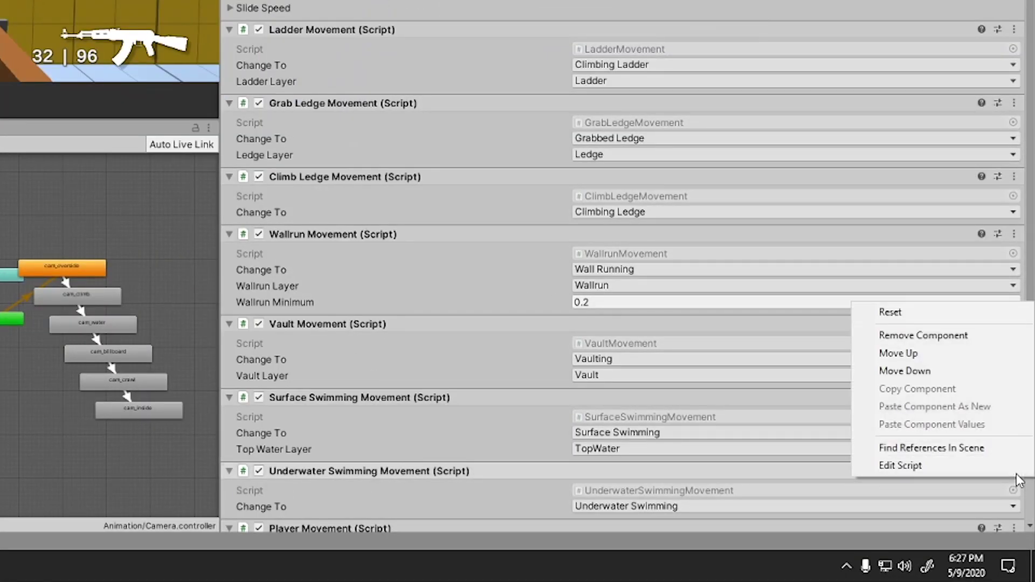
click(916, 335)
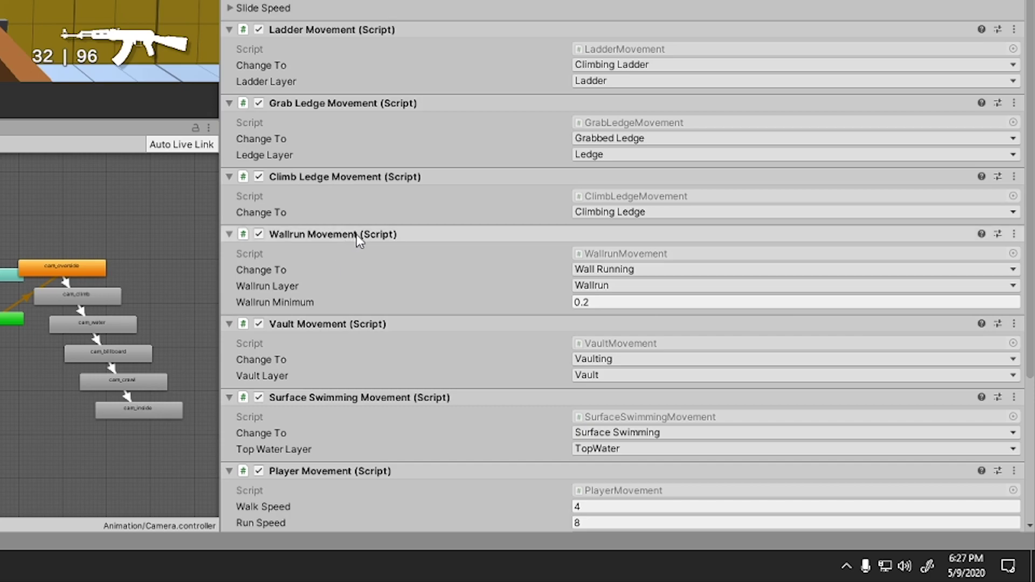
click(1014, 234)
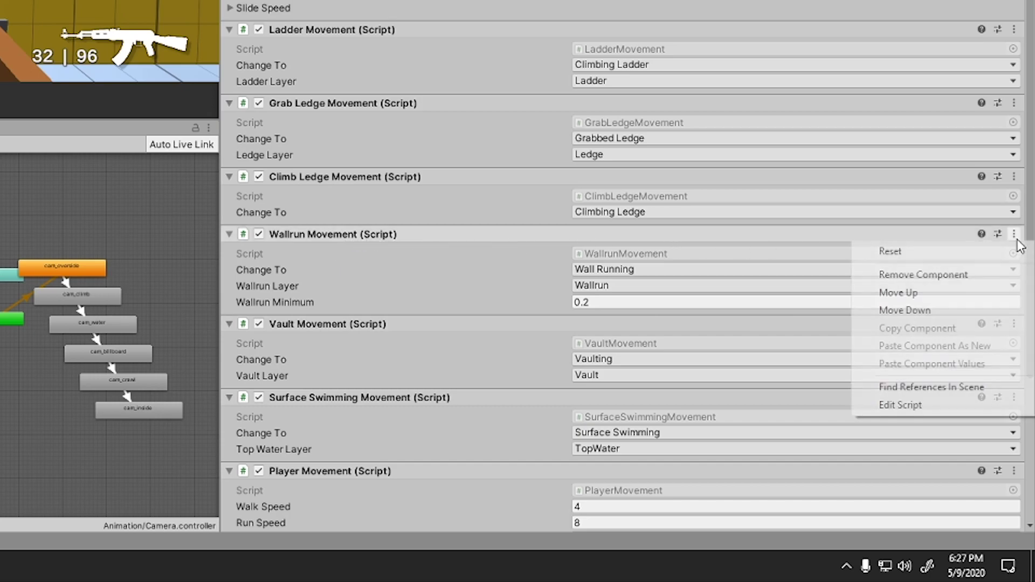
click(954, 279)
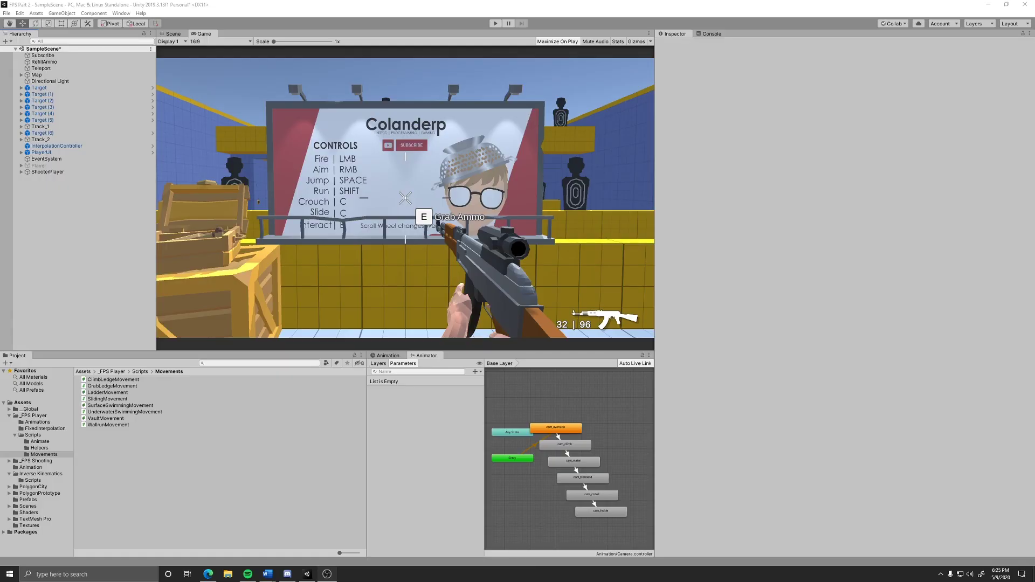
Select the player objects and examine the movement scripts attached to them, from Sliding Movement to Underwater Swimming Movement.
click(54, 166)
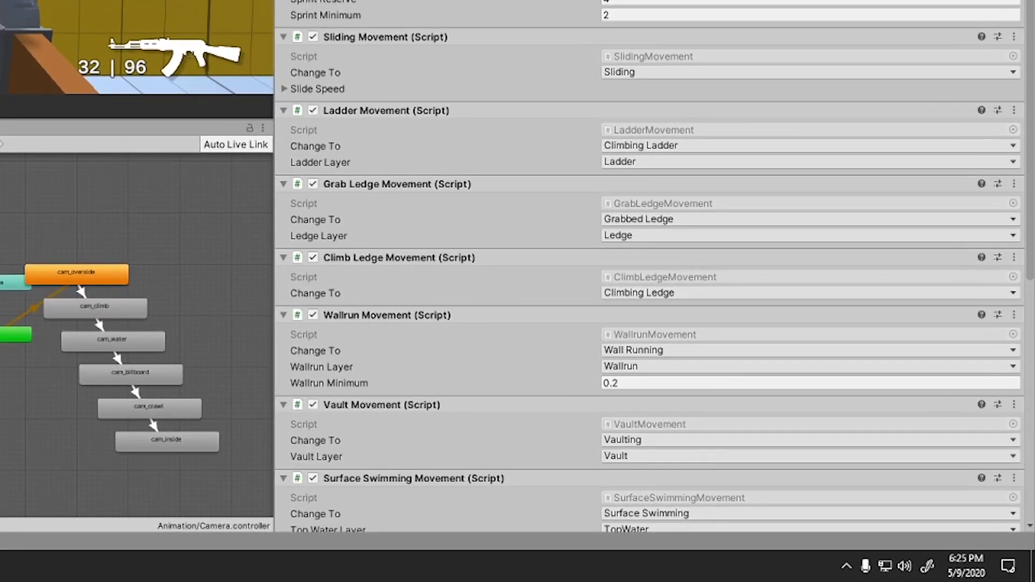
scroll(229, 237, down, 2)
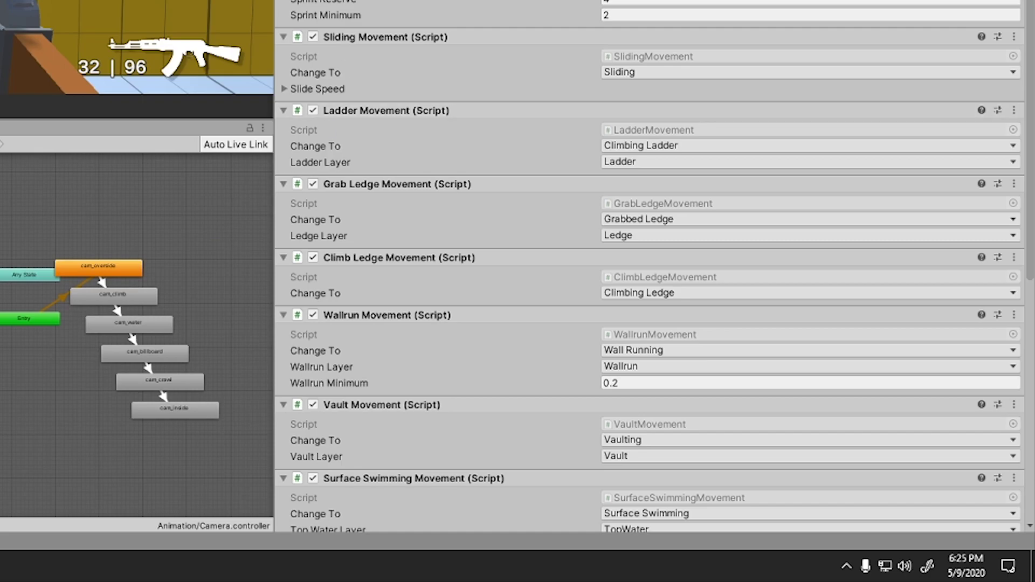
drag(274, 237, 220, 237)
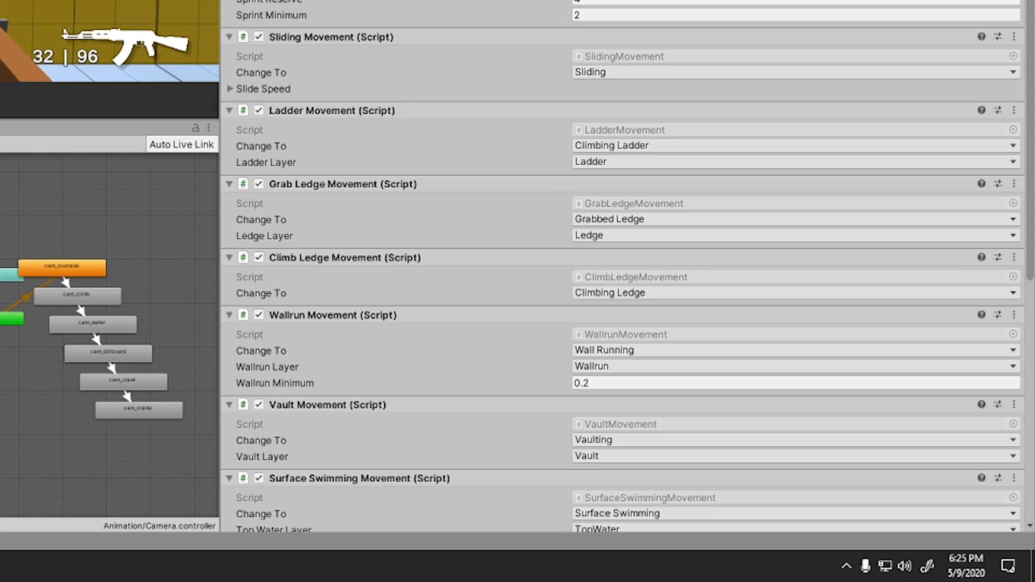
scroll(620, 269, down, 4)
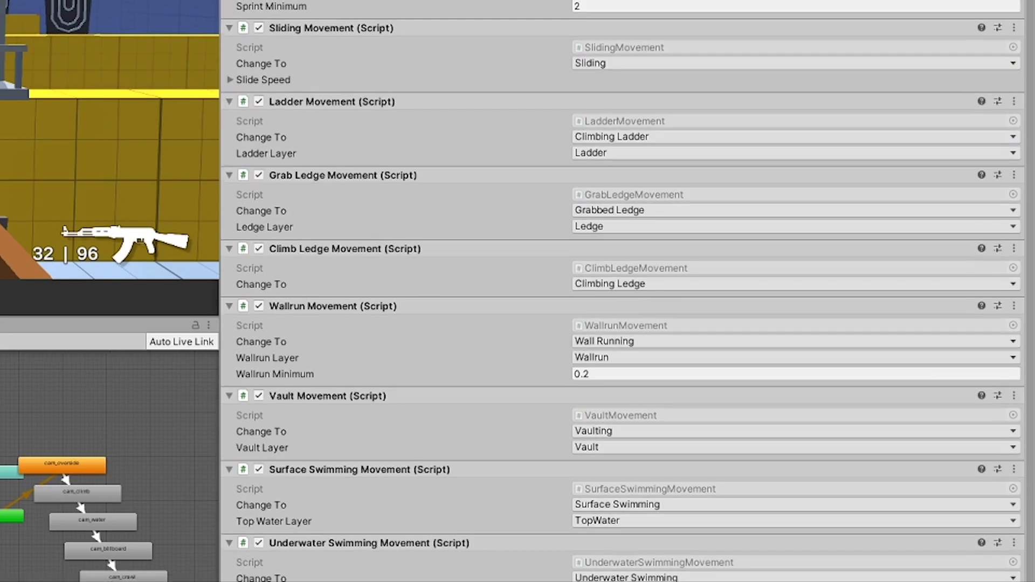
scroll(619, 291, down, 3)
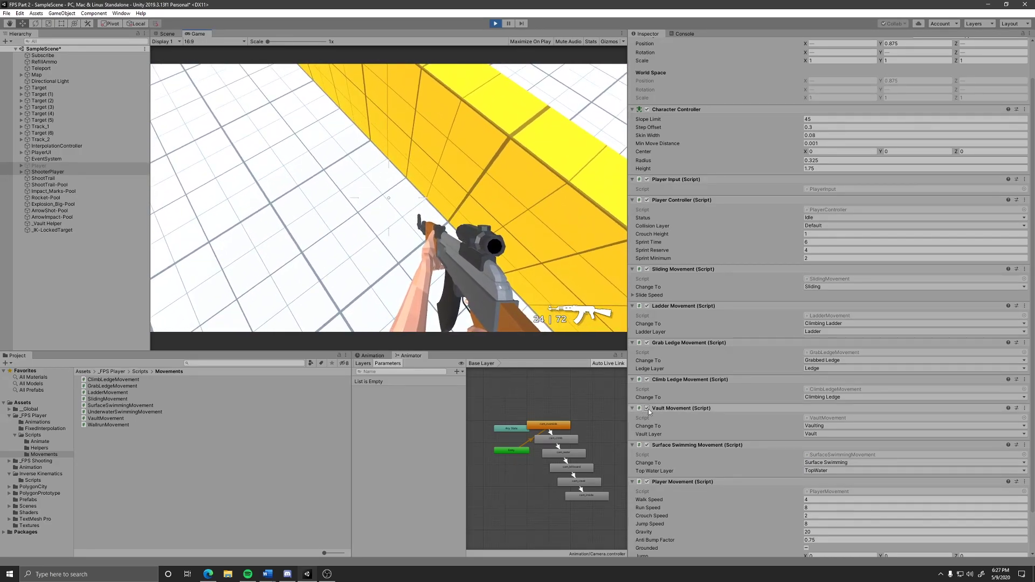
Toggle the Vault Movement script off and on in play mode and test vaulting over the low yellow wall.
click(647, 407)
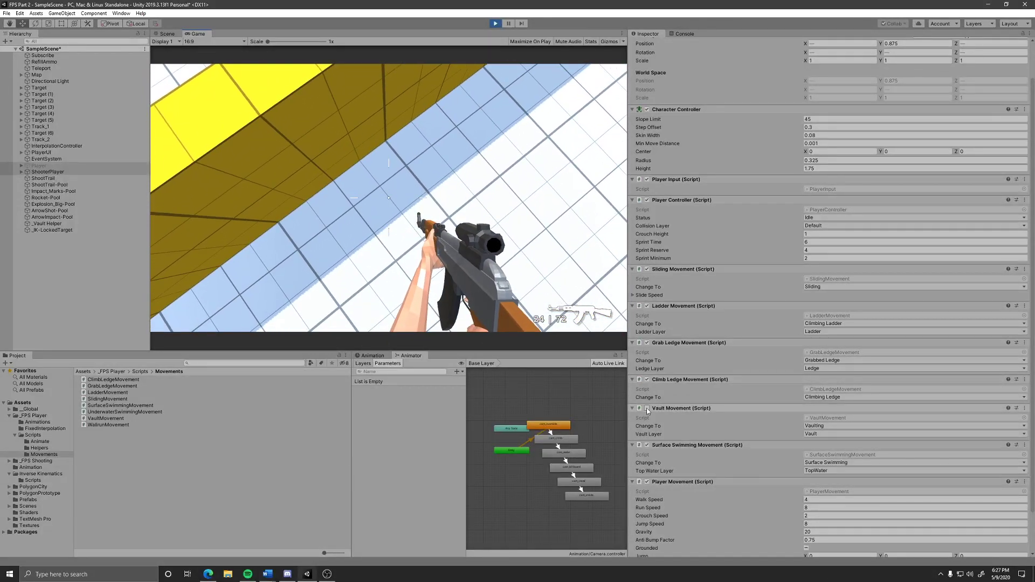
click(646, 408)
click(571, 301)
key(w)
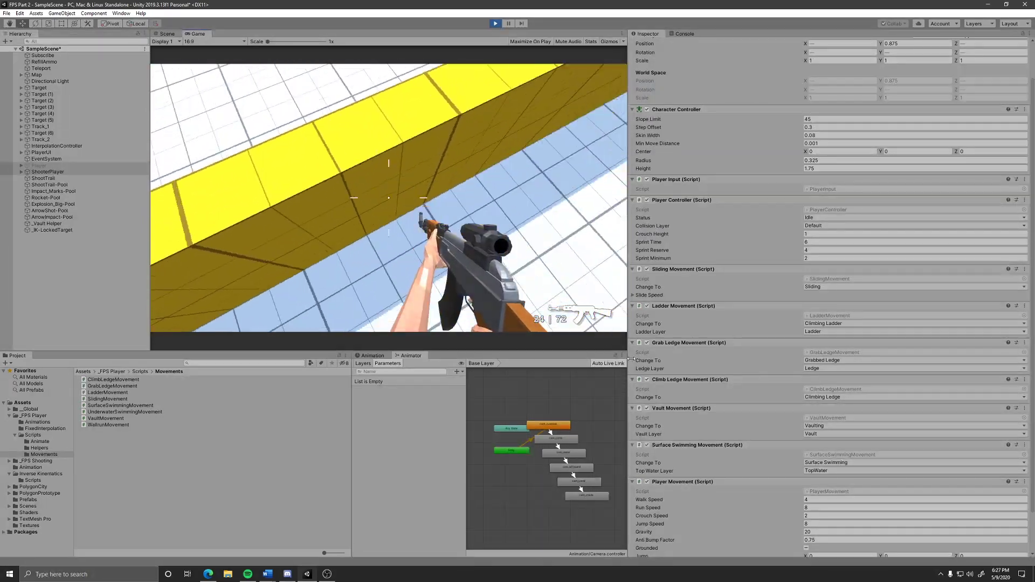
click(647, 408)
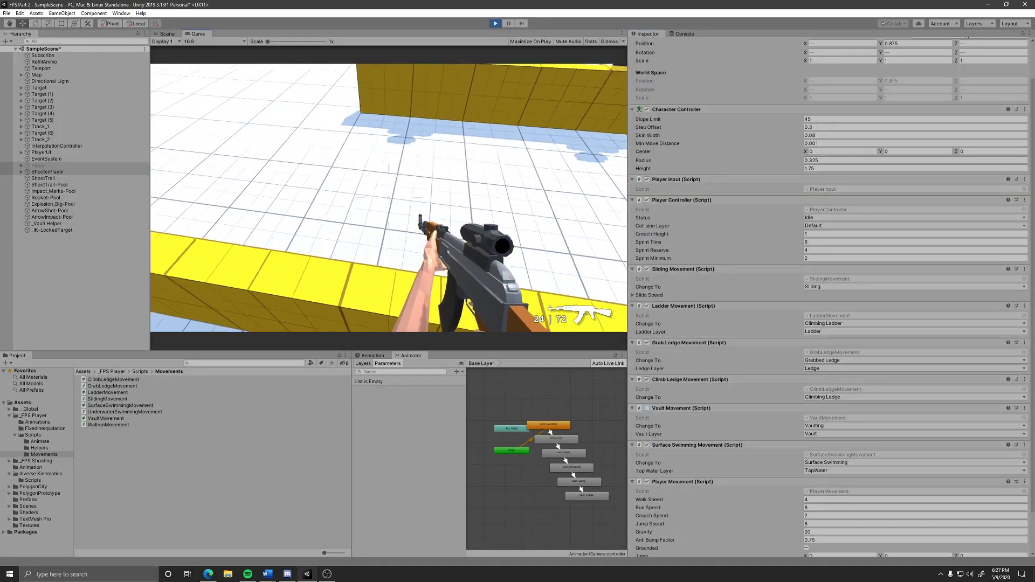
key(w)
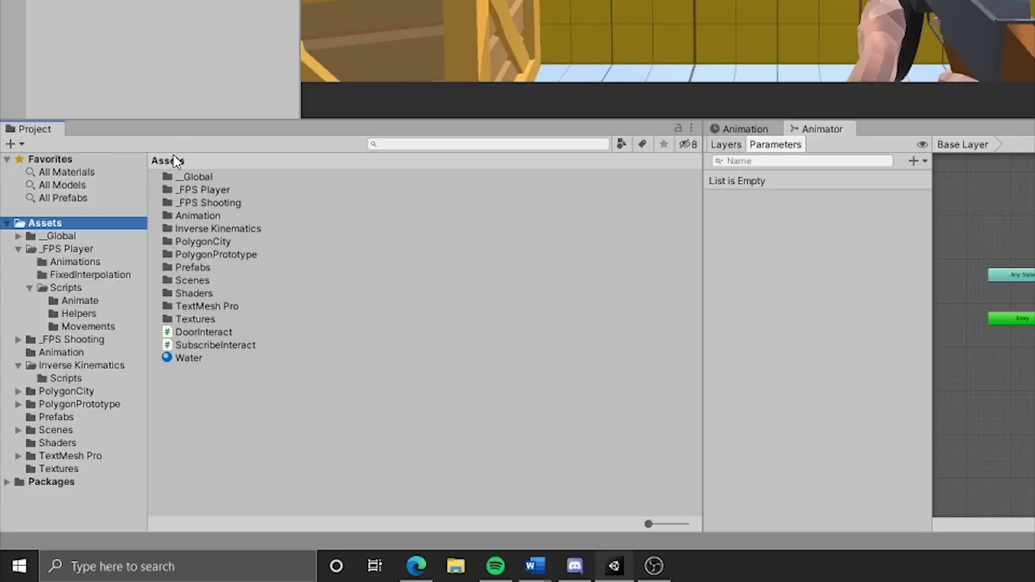
Add the WallrunMovement script from _FPS Player/Scripts/Movements to the player objects, between Climb Ledge Movement and Vault Movement.
click(194, 191)
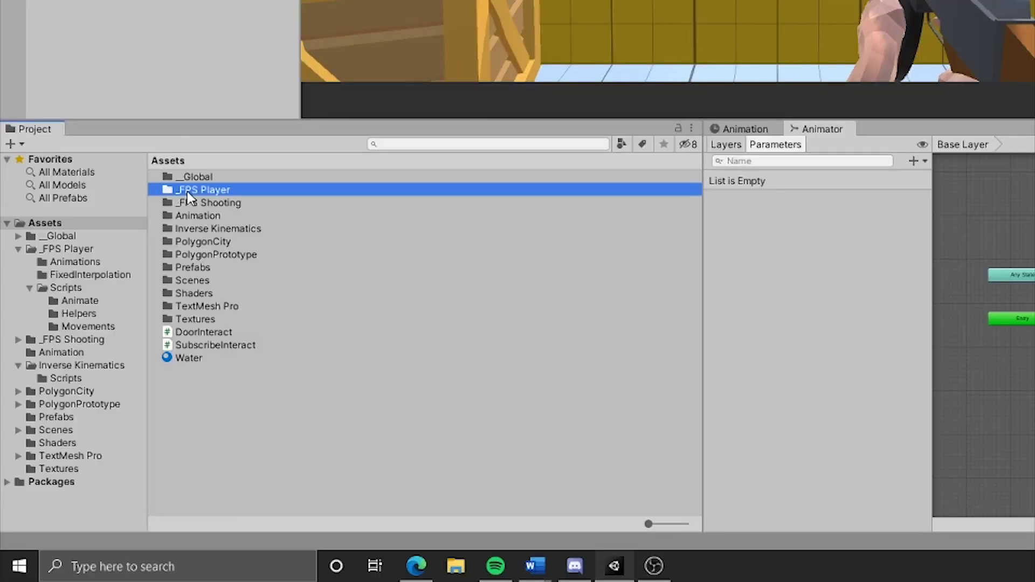
double_click(372, 189)
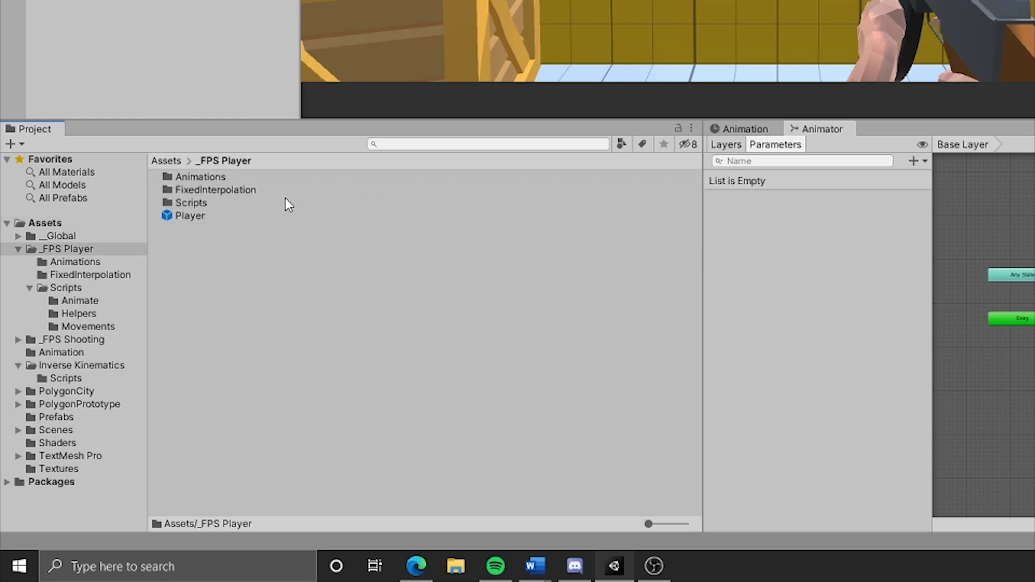
click(207, 204)
double_click(228, 204)
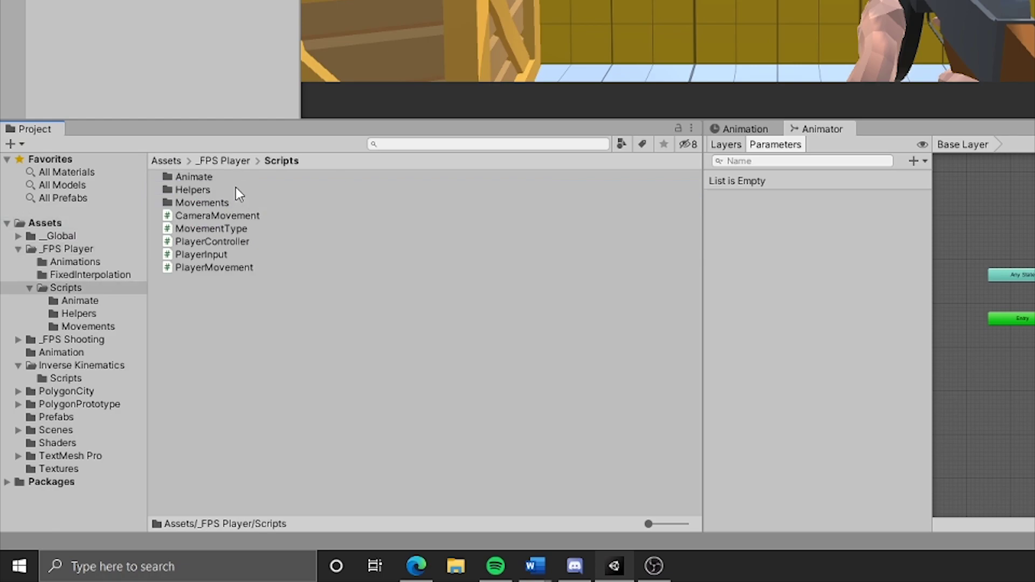
click(193, 203)
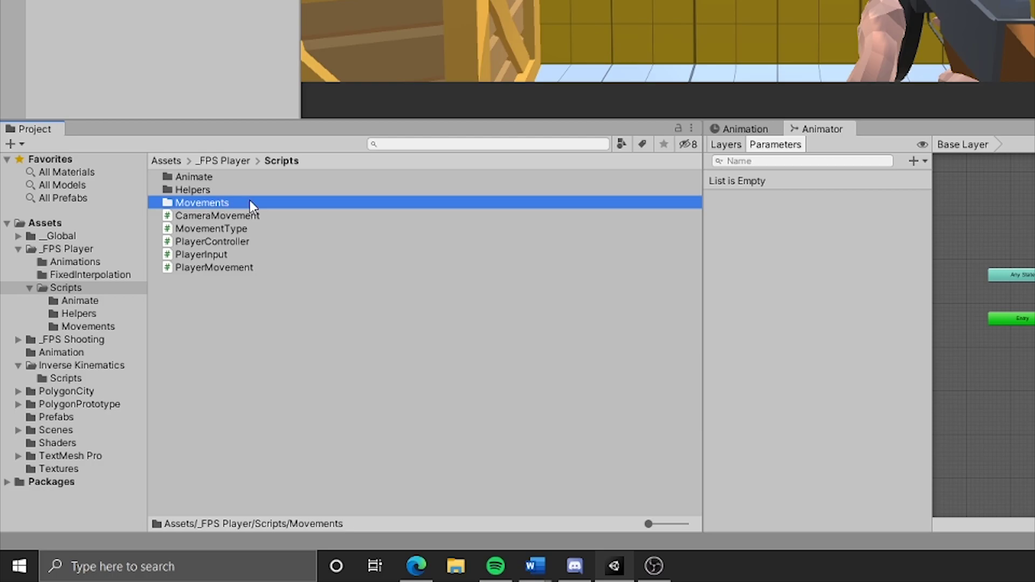
double_click(250, 202)
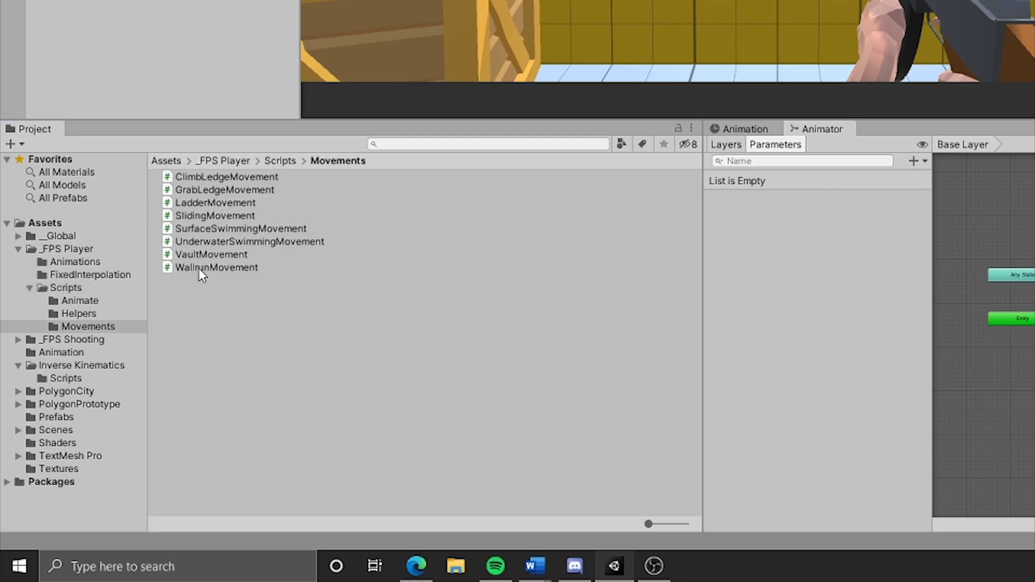
drag(199, 267, 696, 365)
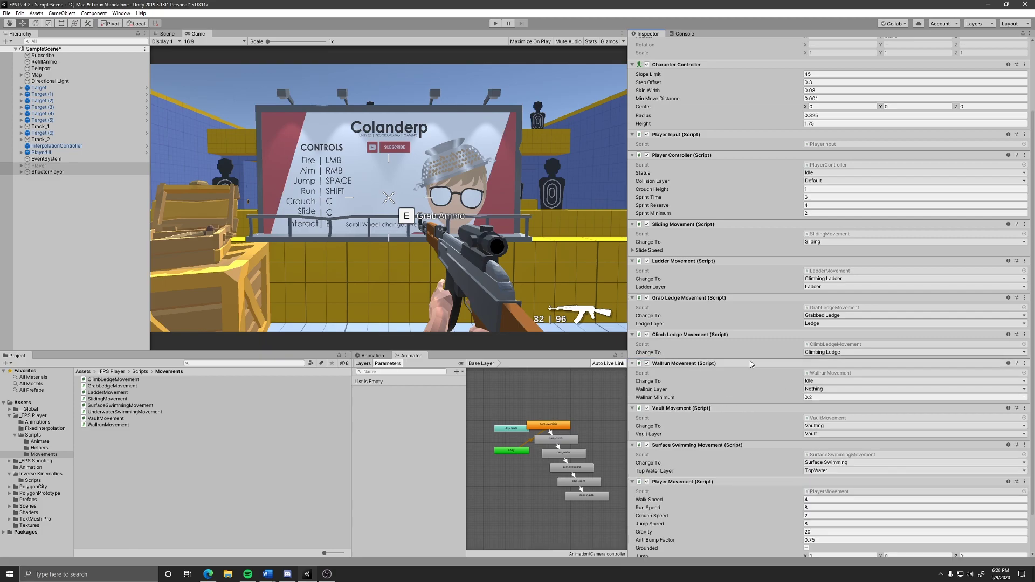
Set the Wallrun Movement script's Wallrun Layer to Wallrun and test it in play mode.
click(826, 390)
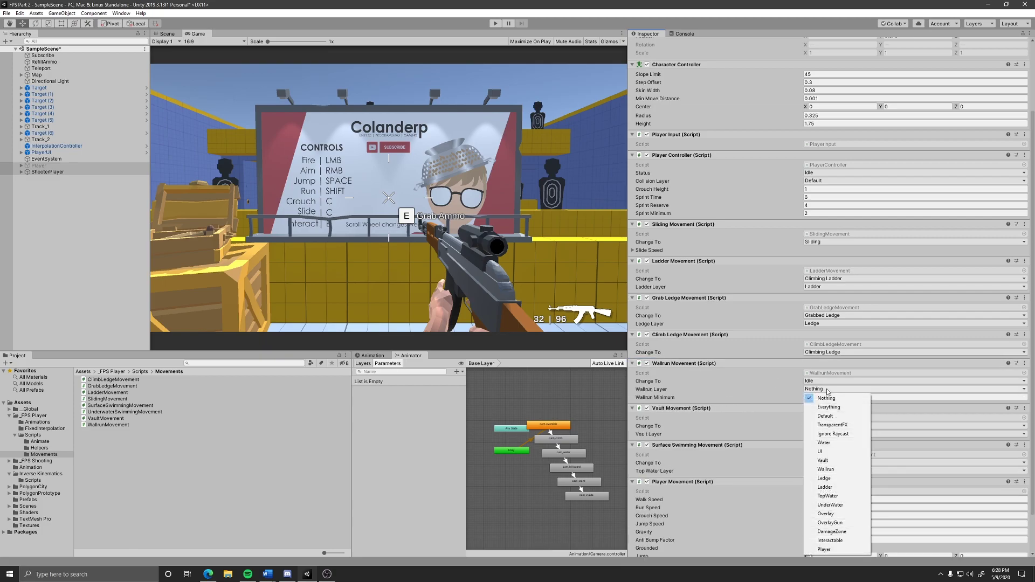
click(836, 469)
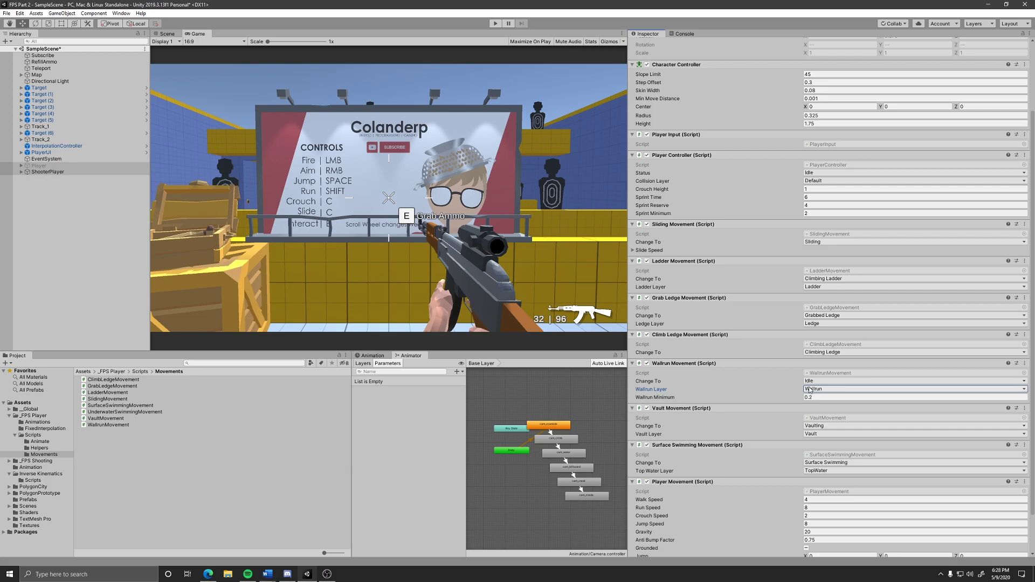
key(ctrl+p)
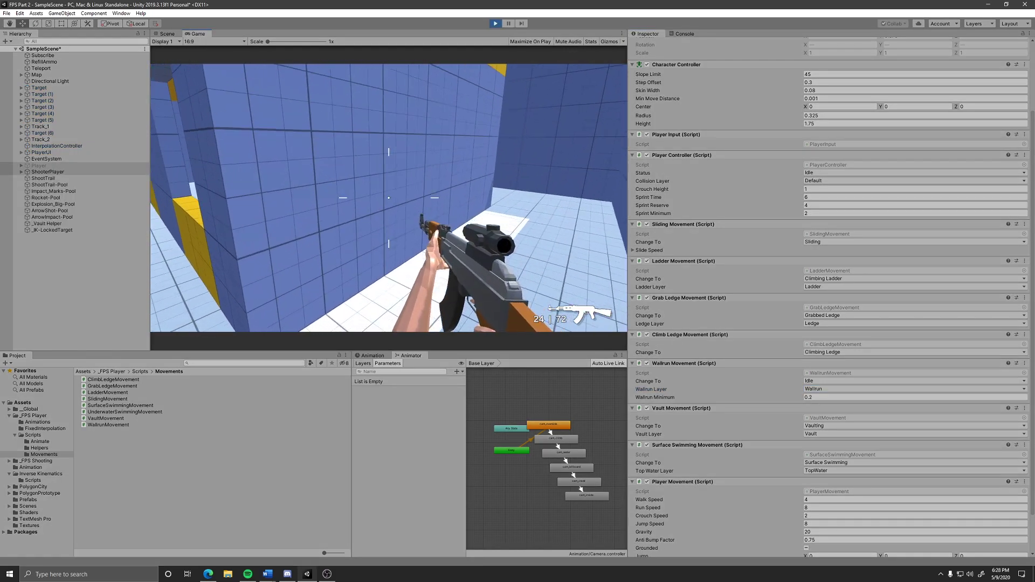
key(ctrl+p)
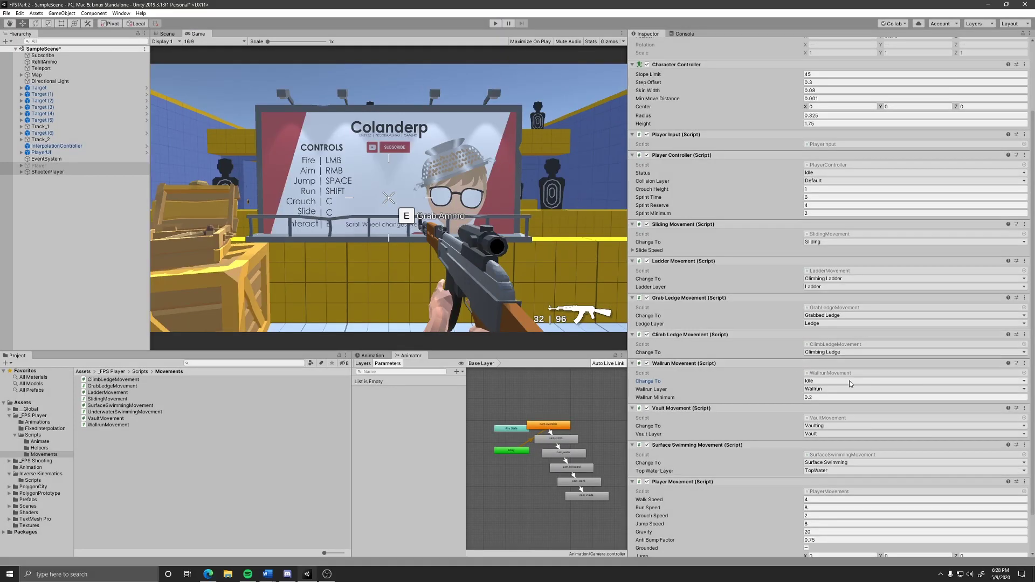
Set the Wallrun Movement script's Change To status to Wall Running.
click(849, 380)
click(838, 444)
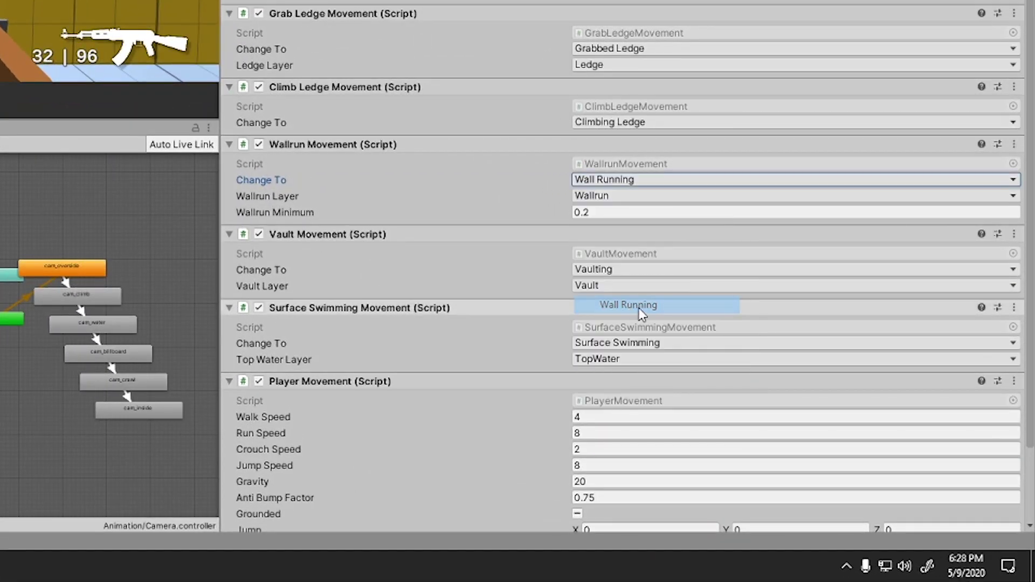
click(253, 200)
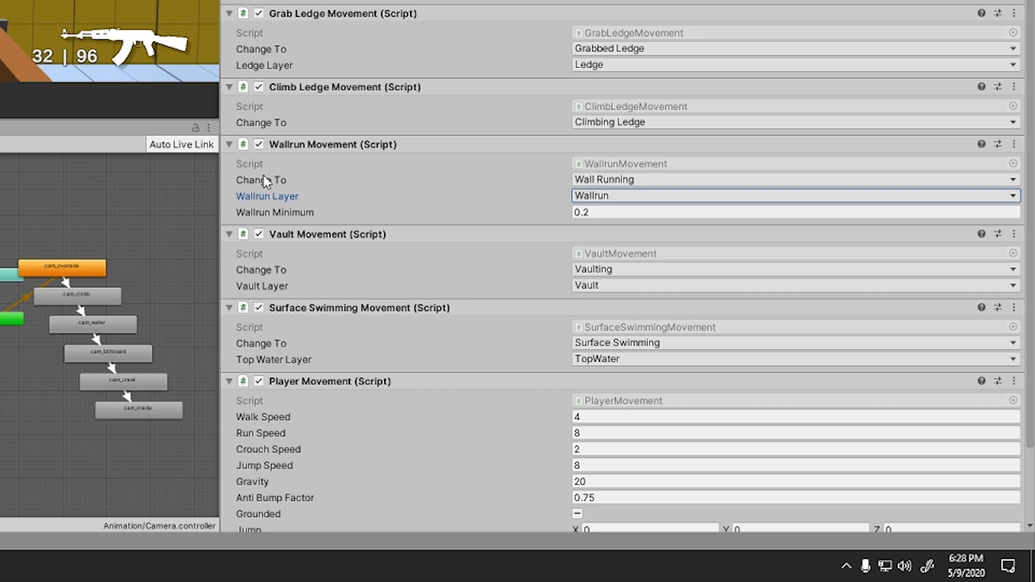
click(264, 179)
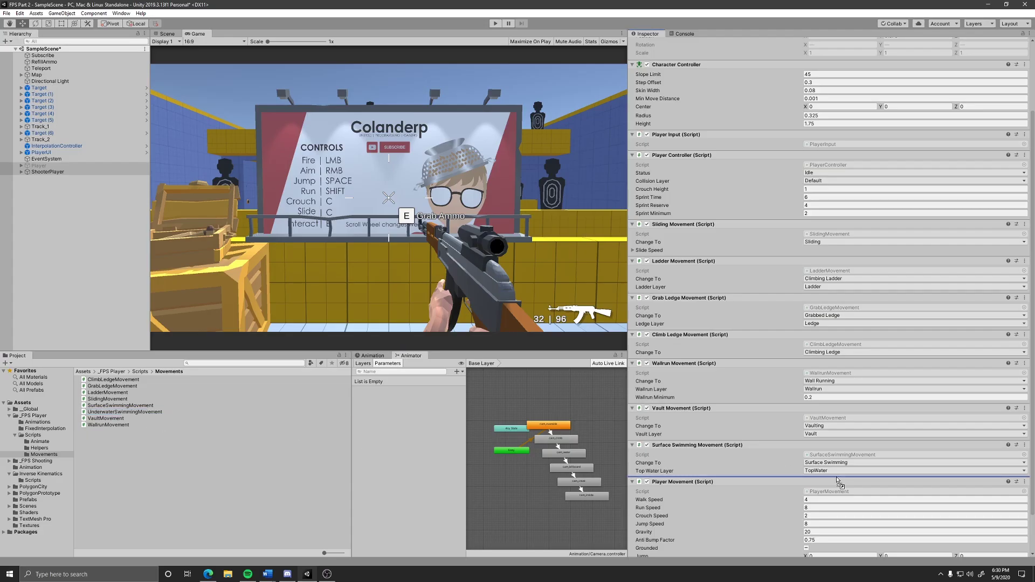
Add the UnderwaterSwimmingMovement script between Surface Swimming Movement and Player Movement, and open its Change To options.
drag(837, 479, 837, 479)
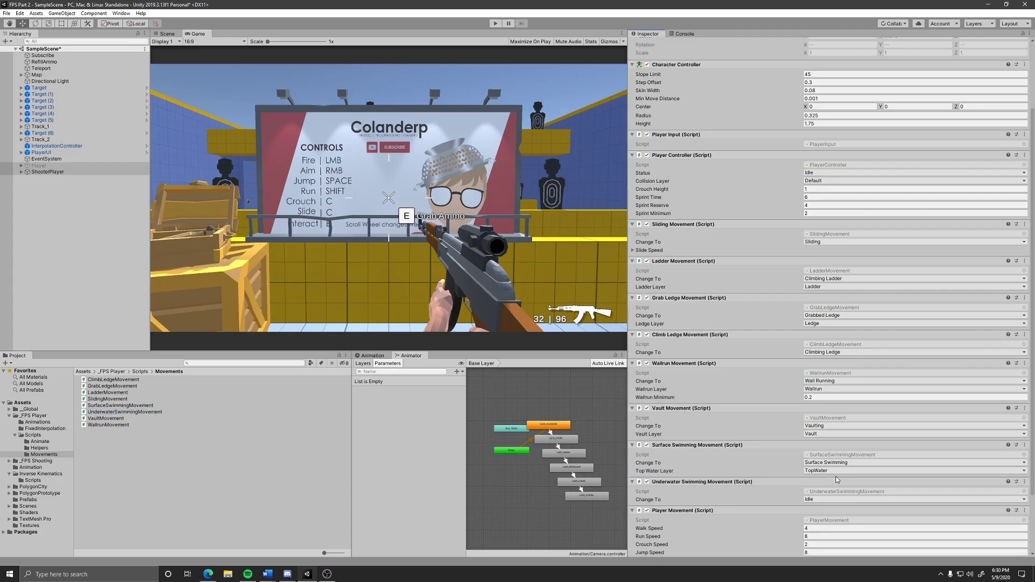
click(823, 500)
click(843, 498)
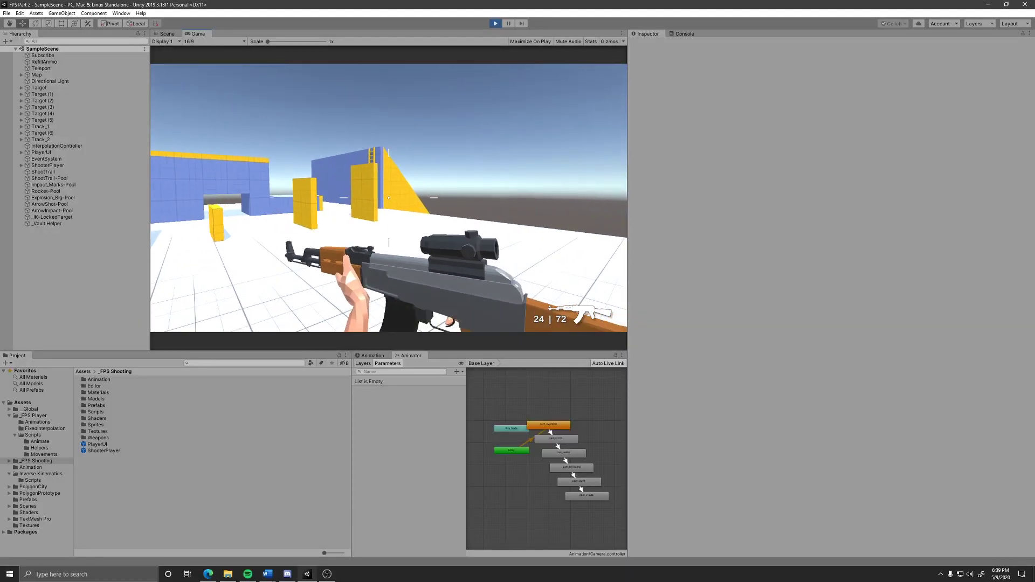
Move the player through the level in play mode, and end the play test.
key(w)
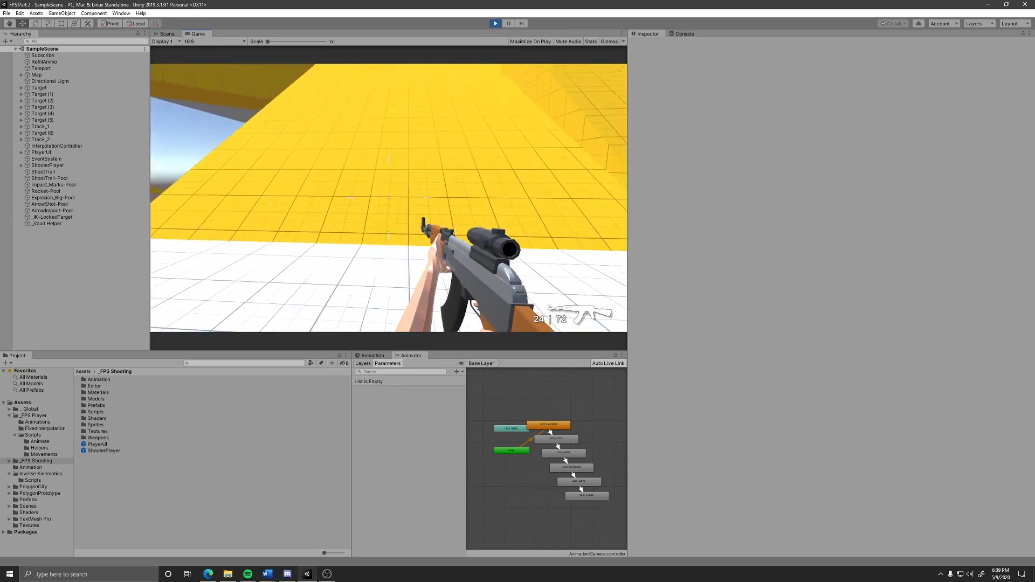
key(ctrl+p)
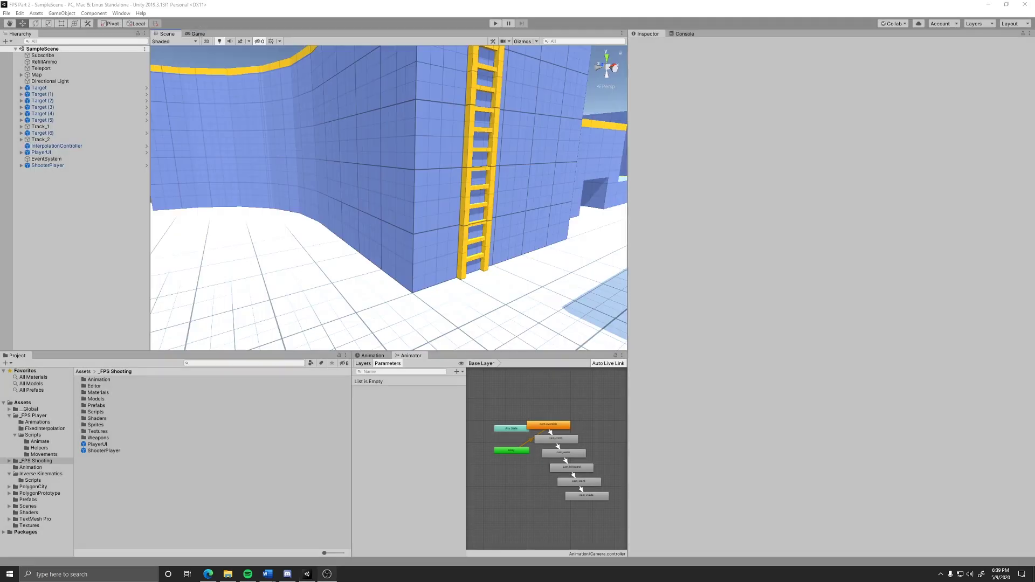
Create a cube in the scene and move it along X to about -4.25, near the blue wall.
click(62, 13)
mouse_move(70, 39)
click(173, 41)
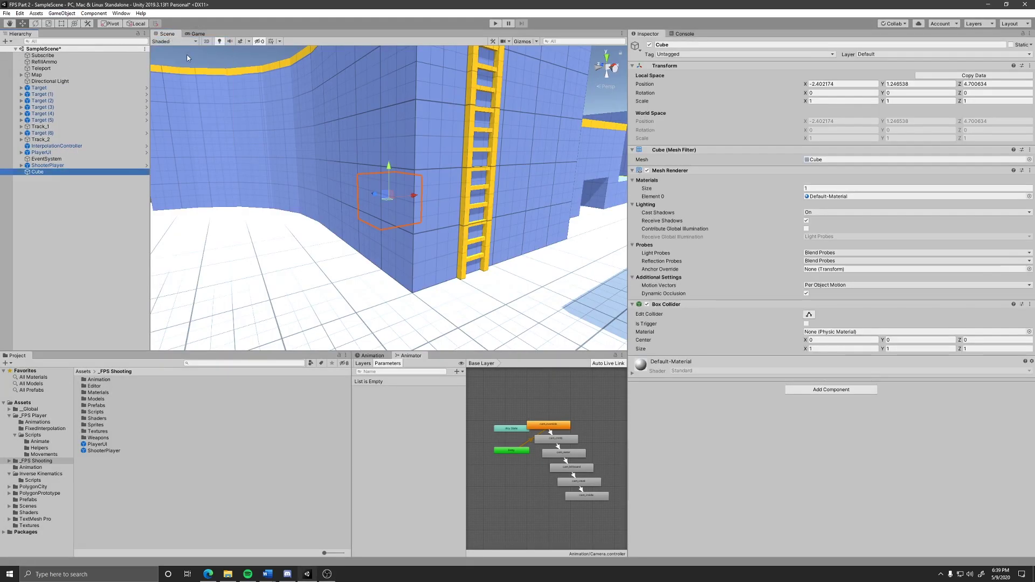
drag(413, 195, 345, 204)
right_drag(345, 204, 381, 222)
key(w)
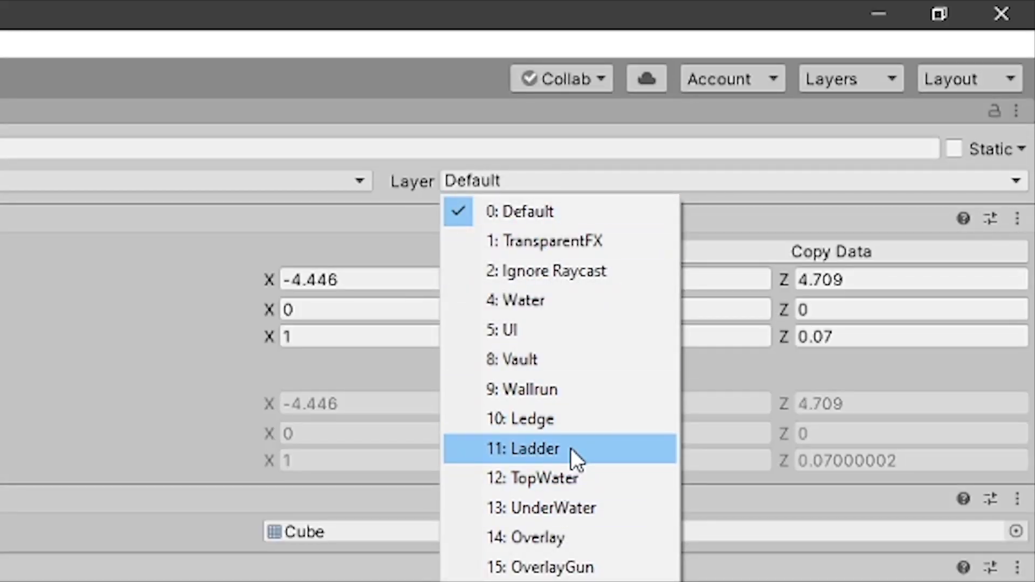
Name the new cube Ladder and assign it to the Ladder layer.
click(895, 137)
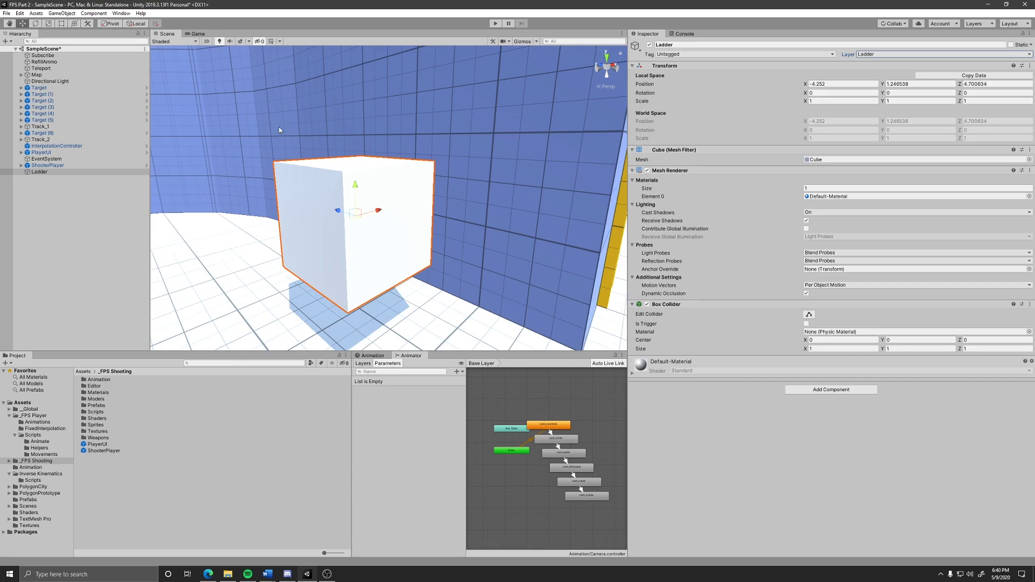
right_drag(279, 130, 464, 203)
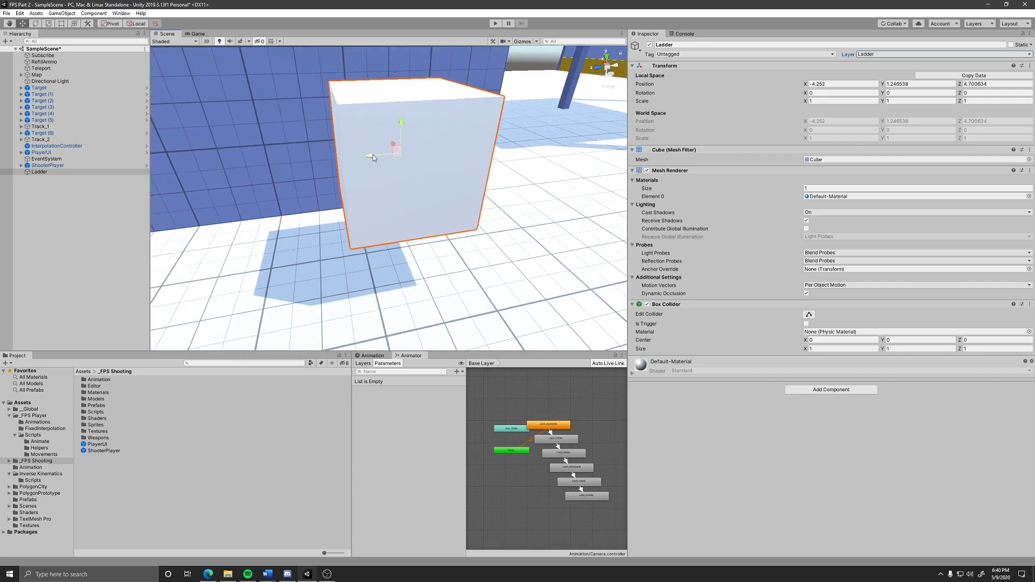
Rotate the Ladder cube to -90 on Y, scale it to 5 on Y and 0.07 on Z, and raise it to about Y 2.41.
drag(370, 157, 411, 185)
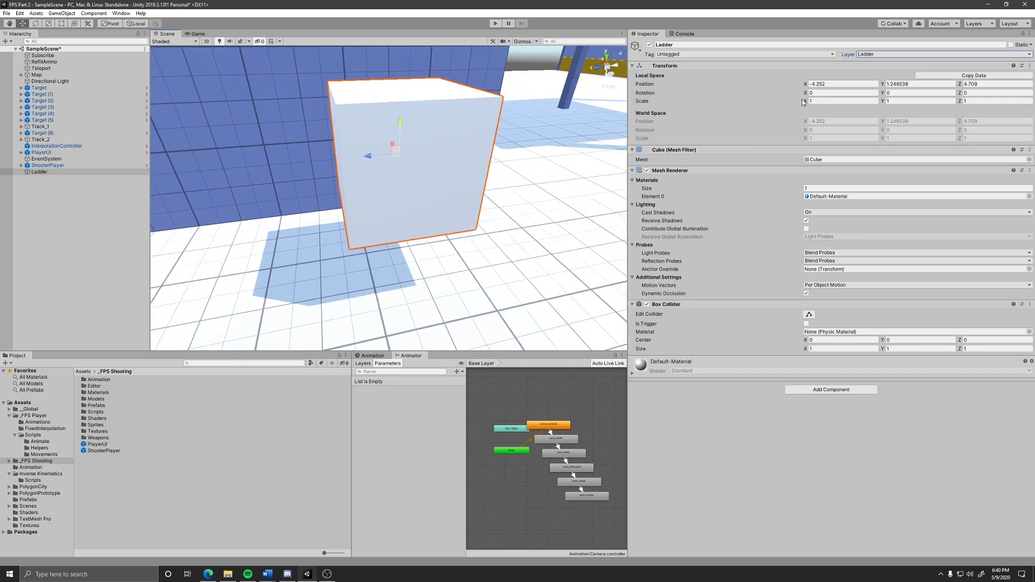
text(-90)
right_drag(409, 205, 345, 194)
click(890, 102)
text(5)
drag(323, 167, 324, 127)
drag(959, 101, 943, 101)
Play-test the ladder by moving the player up and down the Ladder panel.
key(ctrl+p)
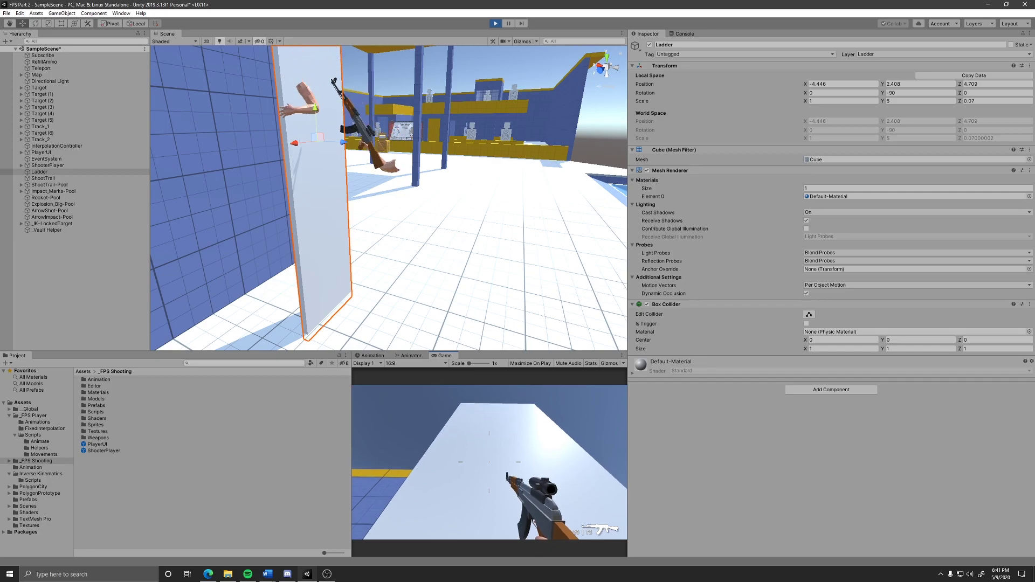
key(space)
key(w)
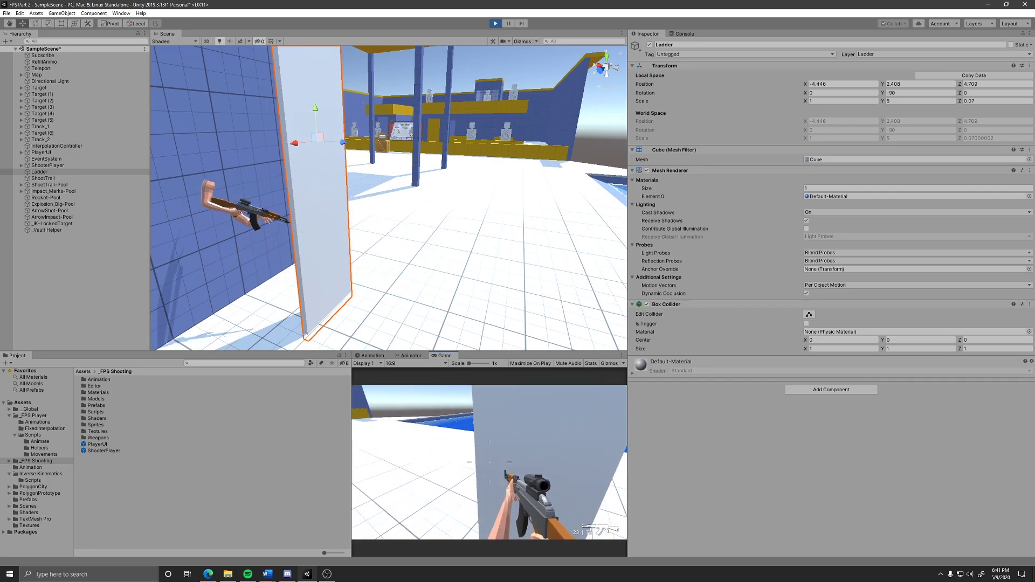
key(w)
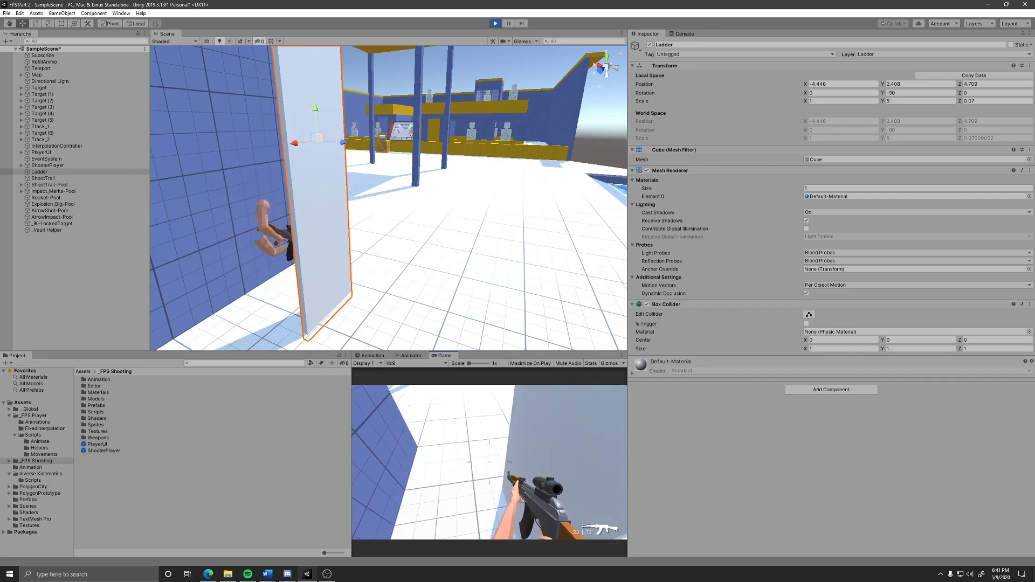
key(s)
key(w)
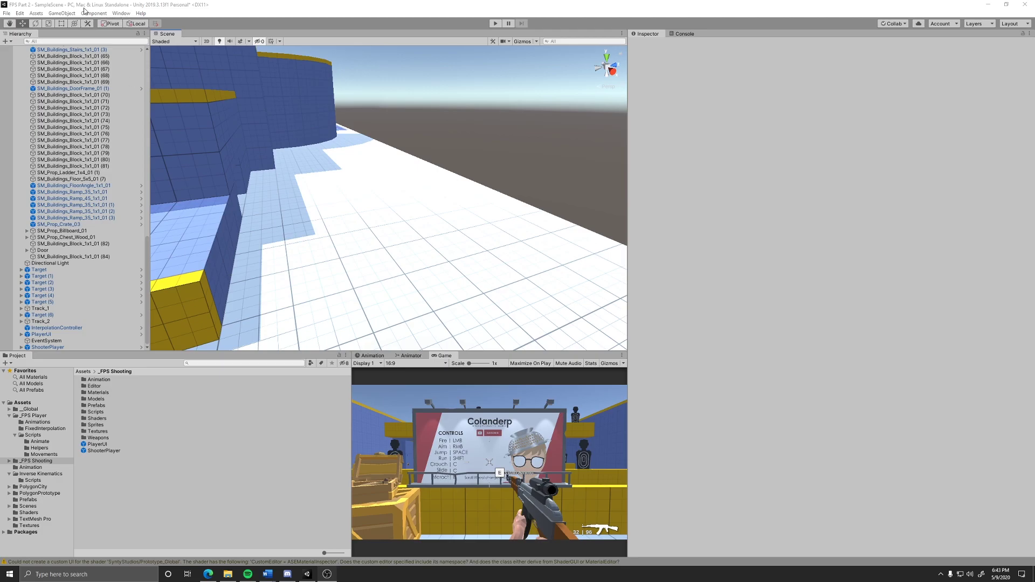
Create a cube on the Ledge layer and flatten it into a raised slab about 4.53 by 0.17 by 2.8.
click(62, 13)
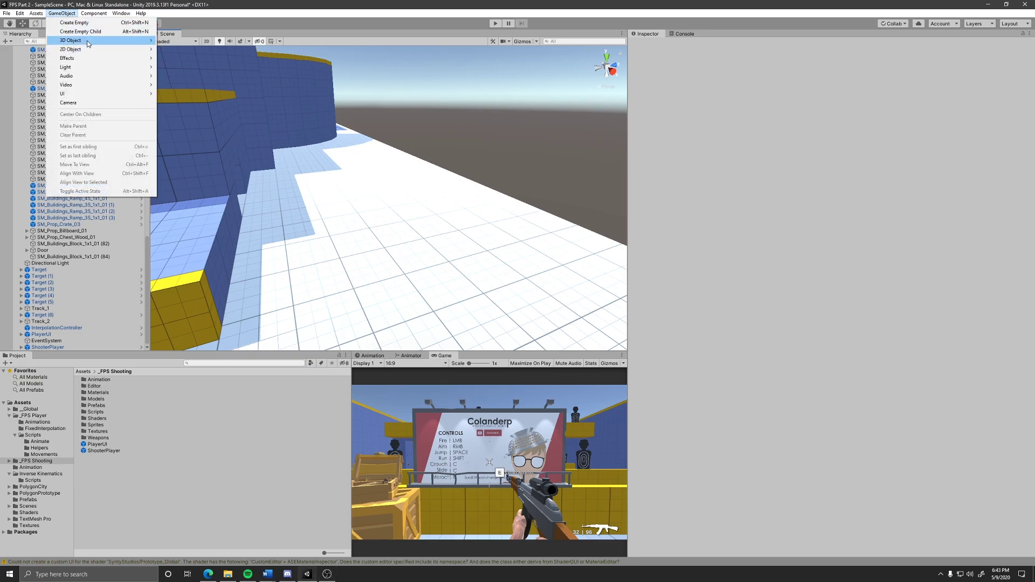
mouse_move(88, 43)
click(203, 41)
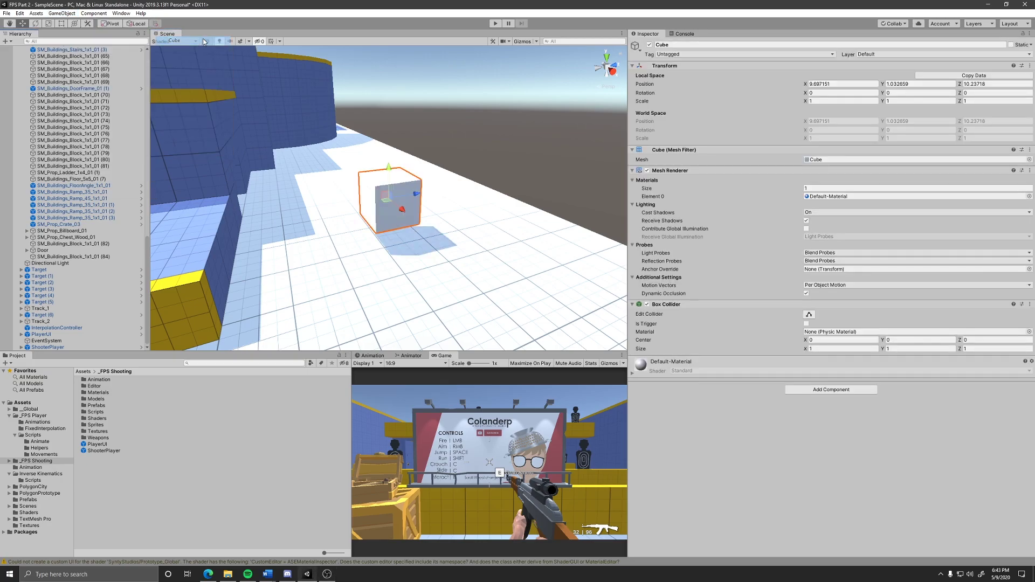
click(873, 55)
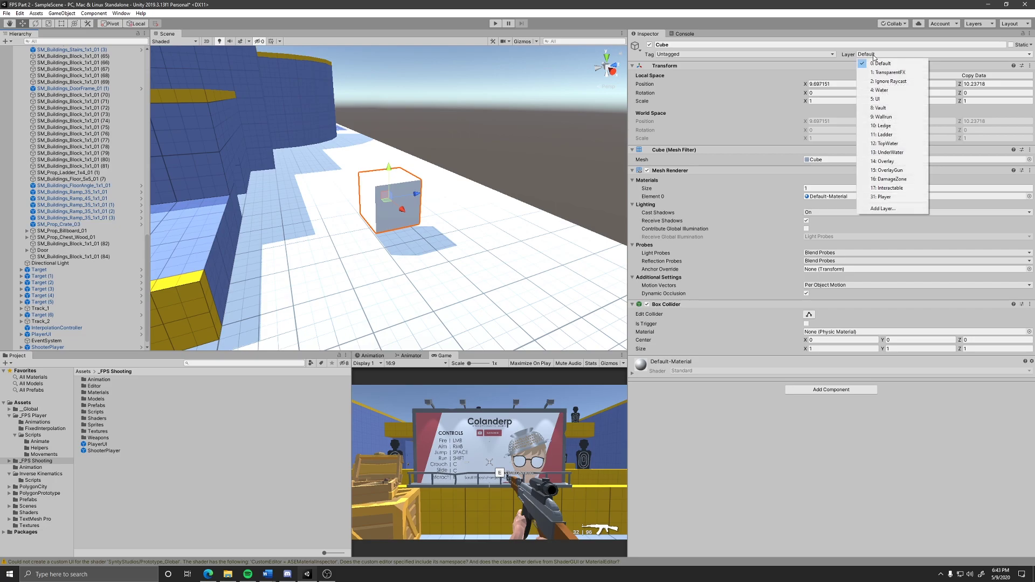
click(895, 126)
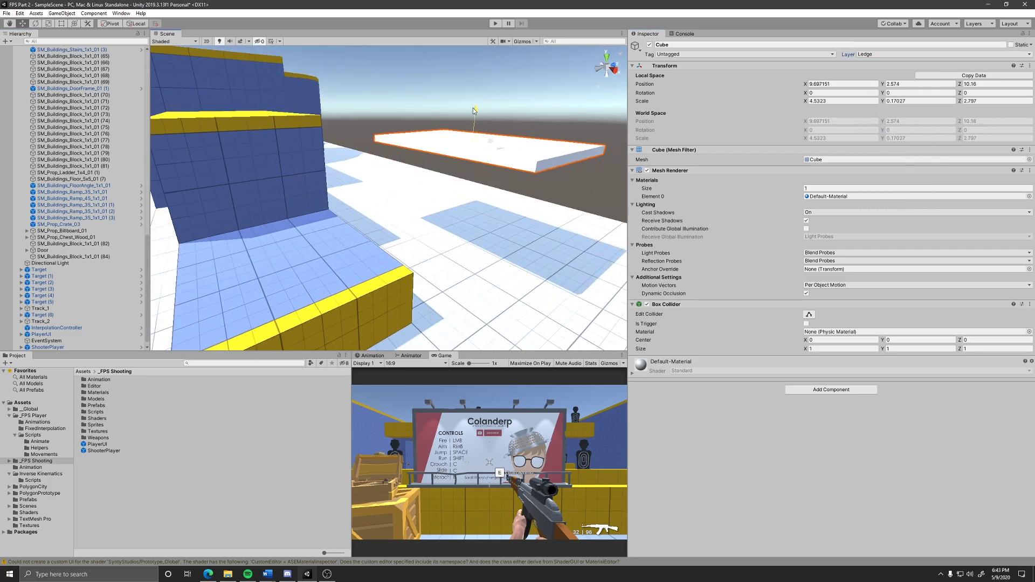
Play-test the ledge by running and jumping the player onto the raised slab.
key(ctrl+p)
key(s)
key(shift+w)
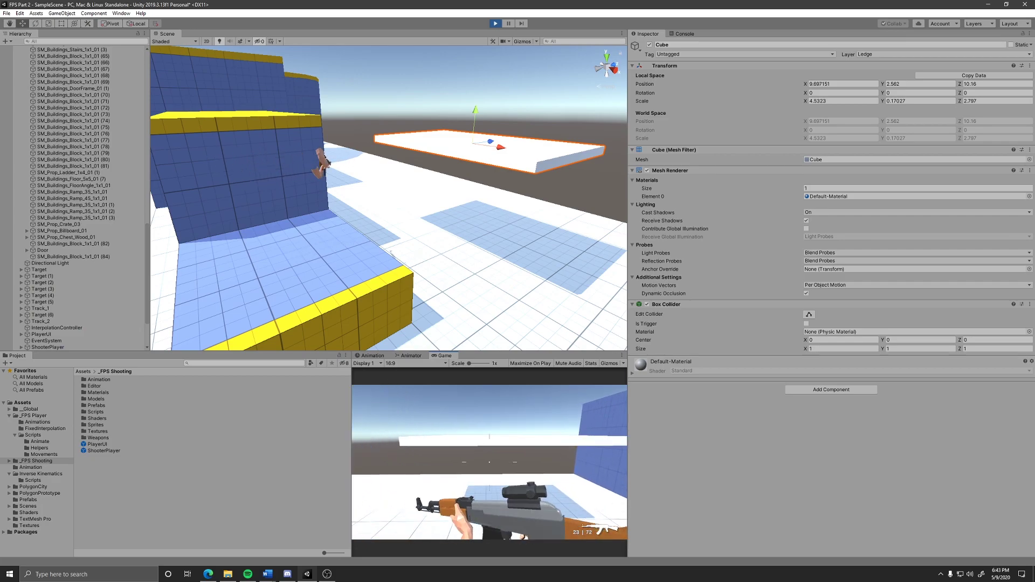
key(space)
key(s)
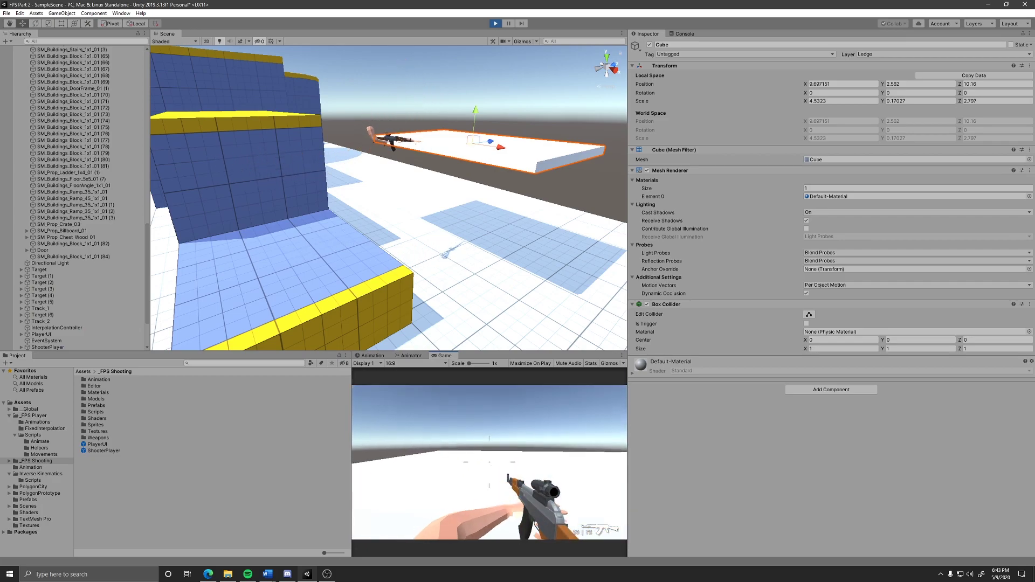
key(d)
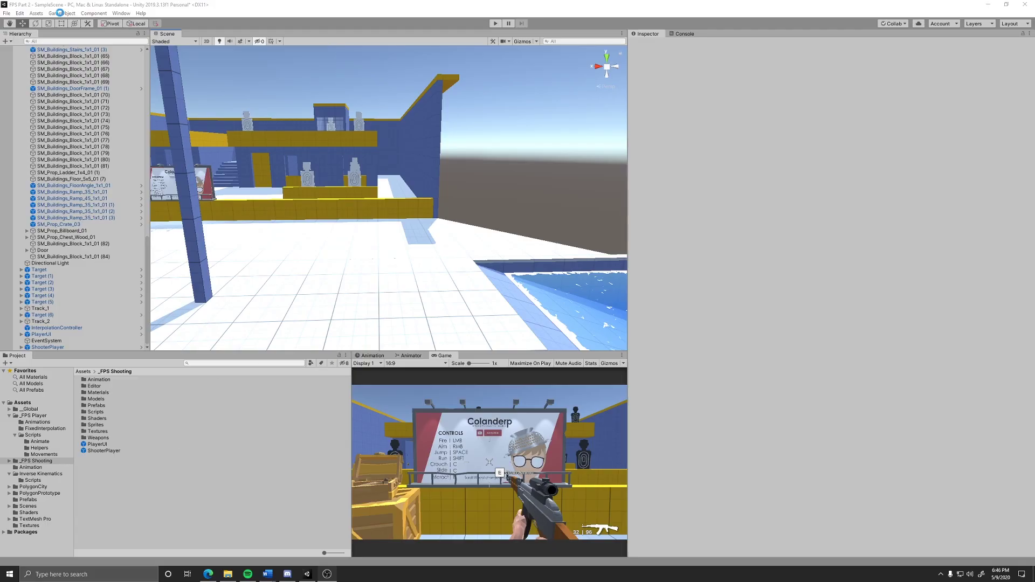
Create a cube on the Wallrun layer, rotated 45 on Y, as a thin panel about 8.09 tall between the blue wall and the pool.
click(60, 12)
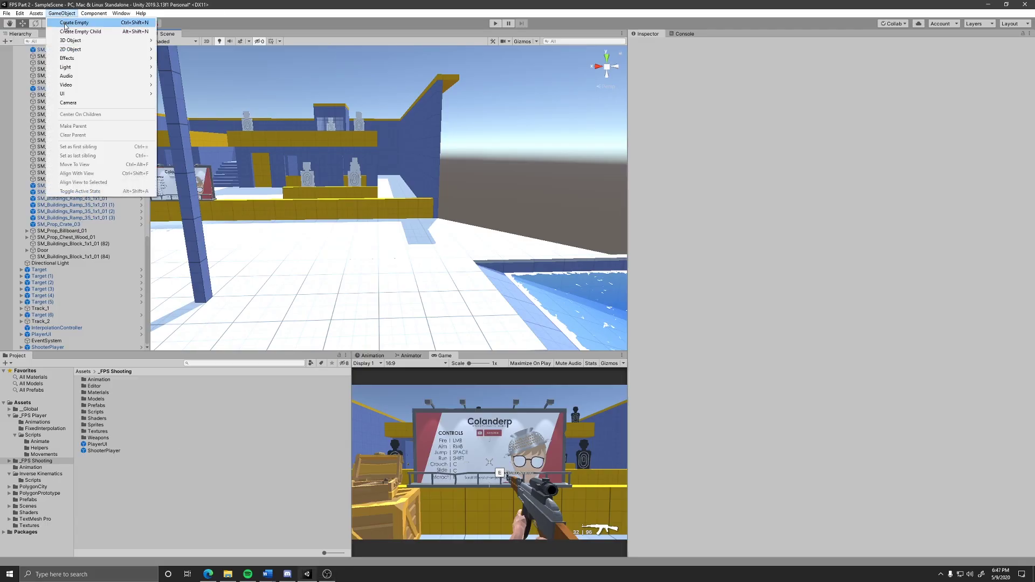
mouse_move(74, 44)
click(193, 42)
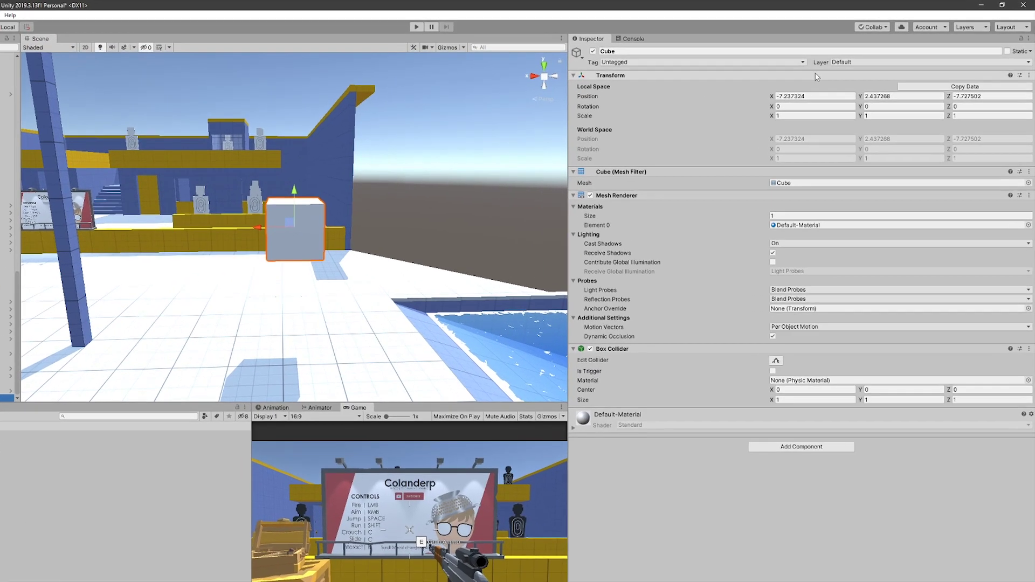
click(876, 54)
click(886, 117)
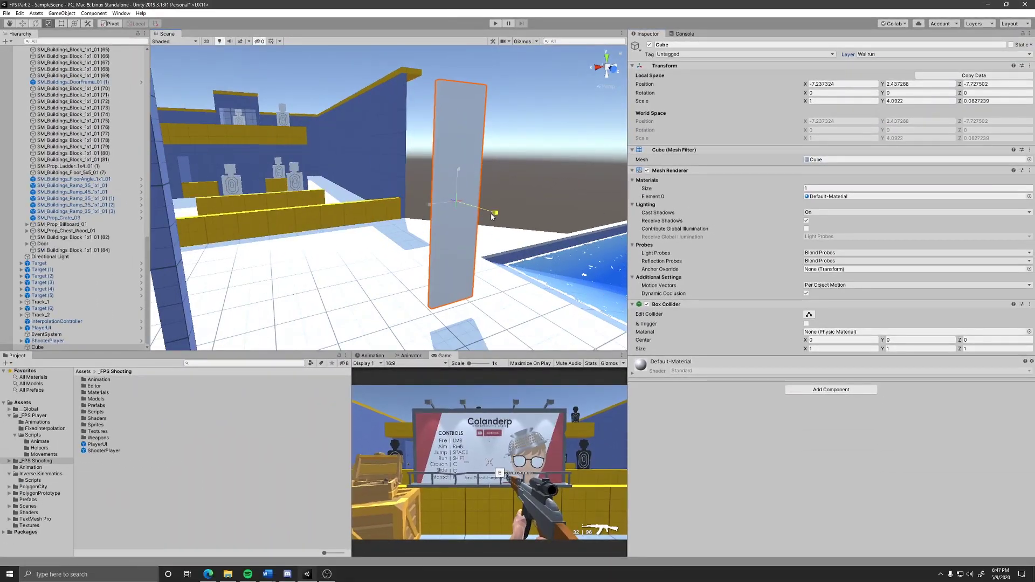
text(45)
click(23, 24)
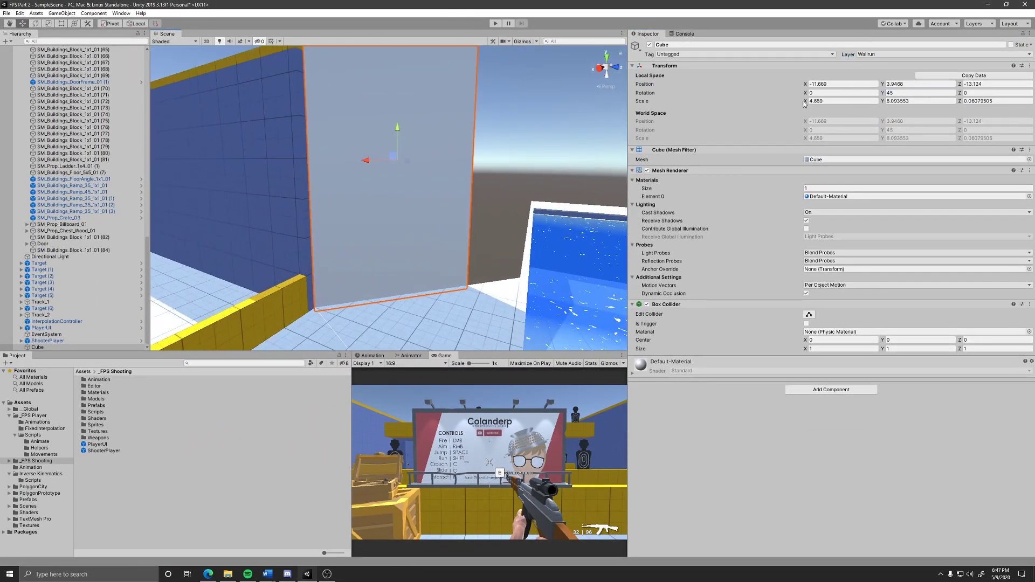
Play-test wall running by jumping the player along the angled panel.
click(495, 24)
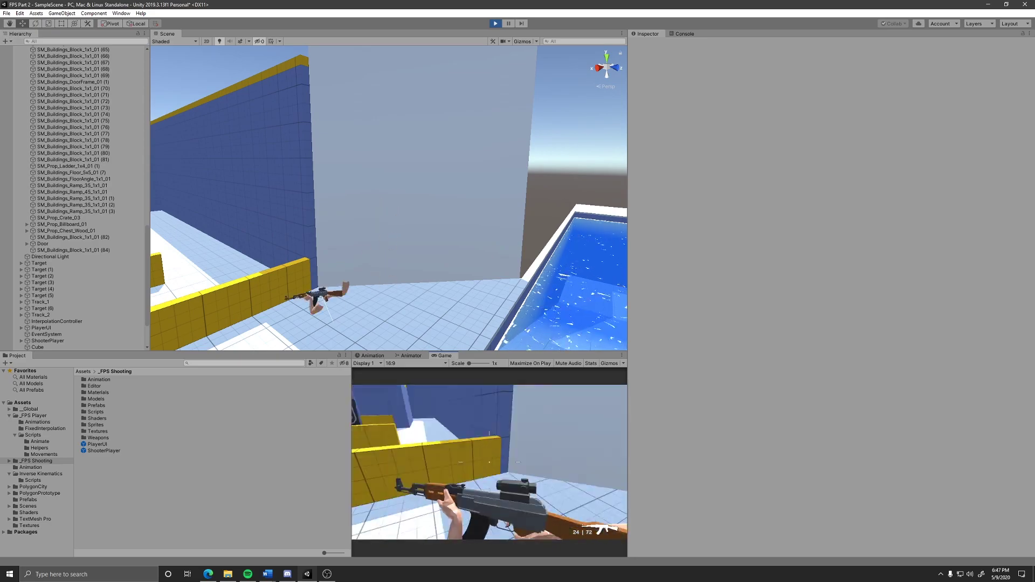
key(space)
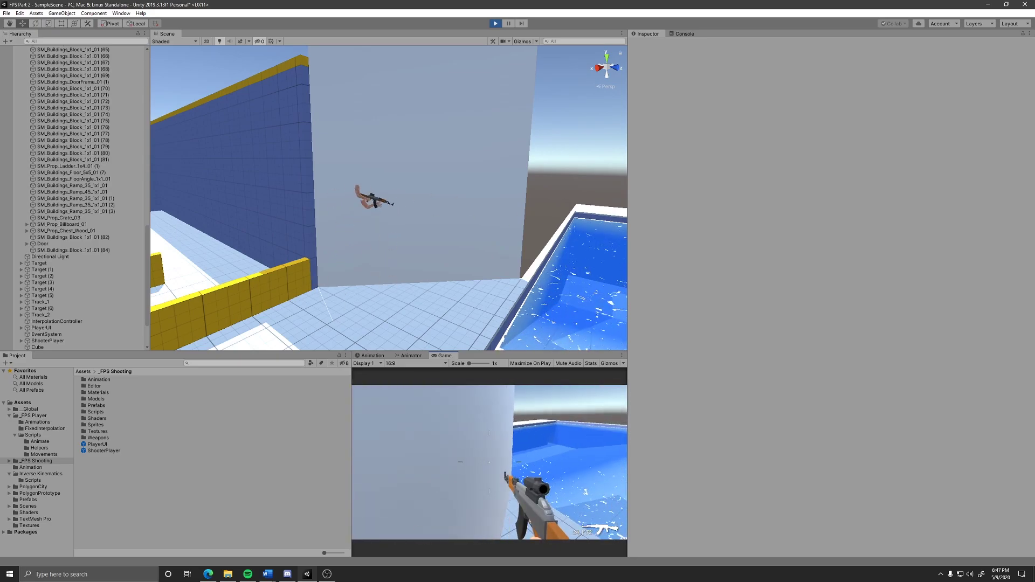
key(space)
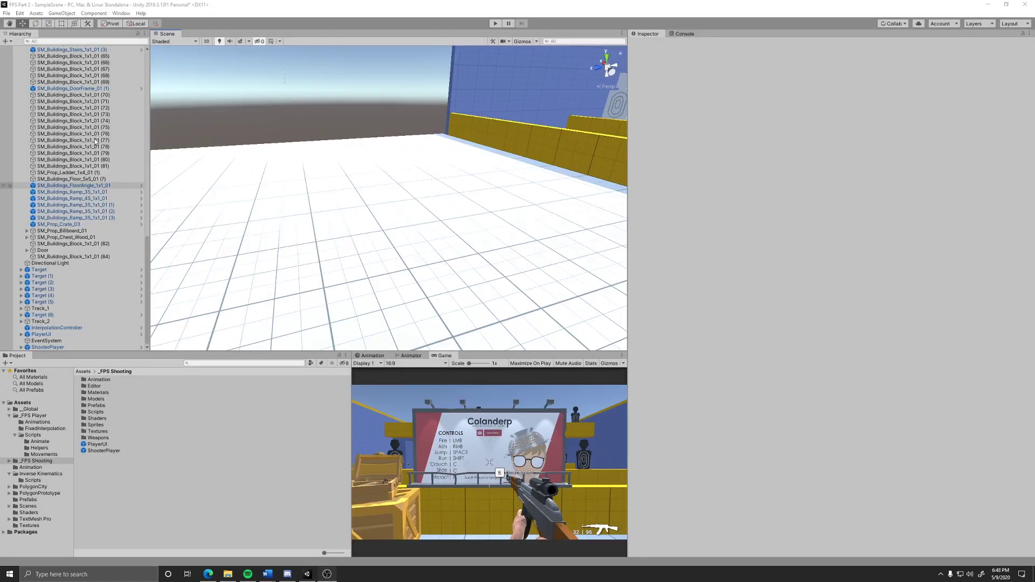
Create a cube on the open floor and scale its height to about 1.9.
click(61, 13)
mouse_move(70, 40)
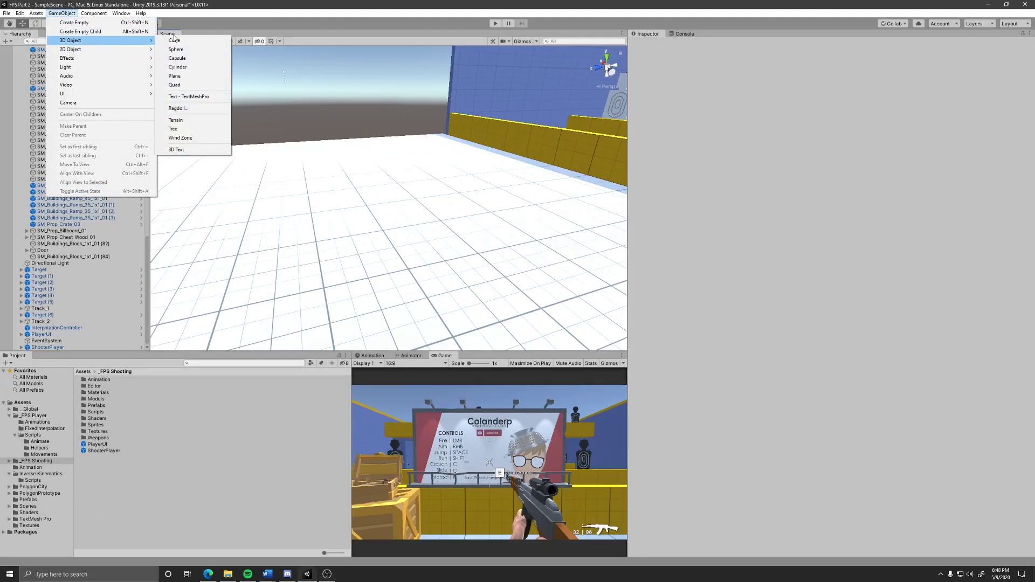
click(168, 40)
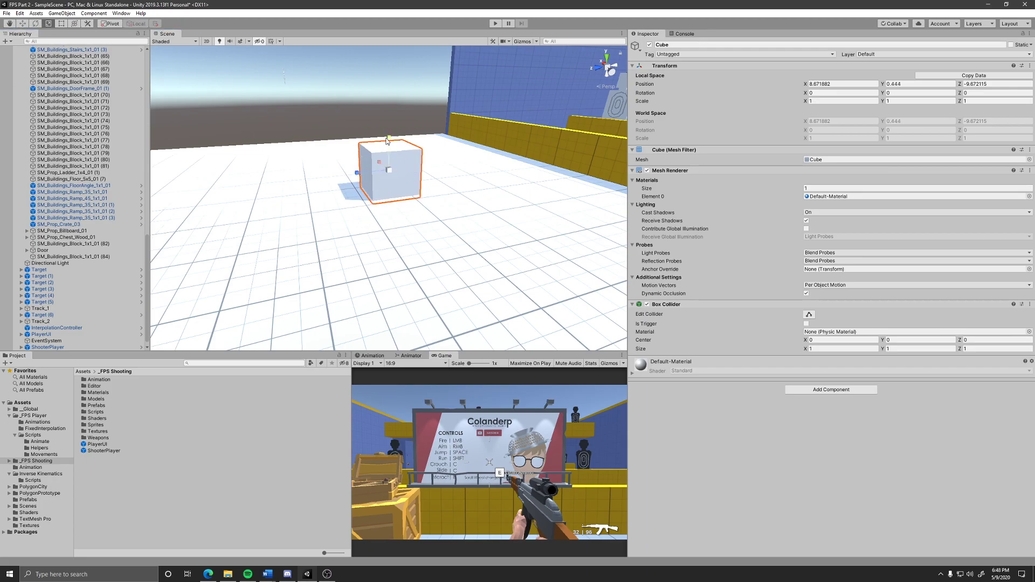
drag(385, 141, 382, 111)
key(w)
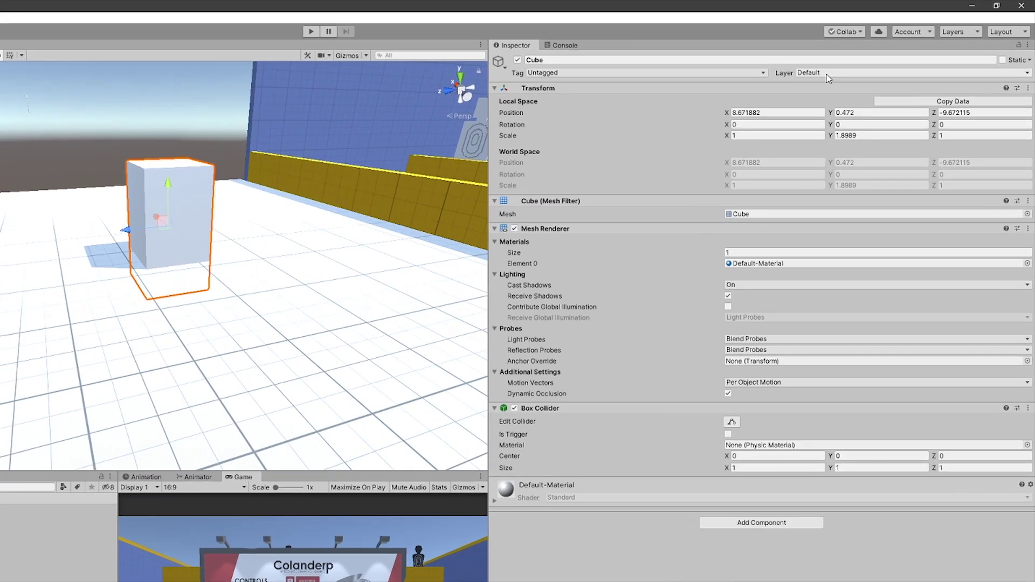
Assign the new cube to the Vault layer and reshape it into a long, thin, low wall.
click(828, 76)
click(836, 146)
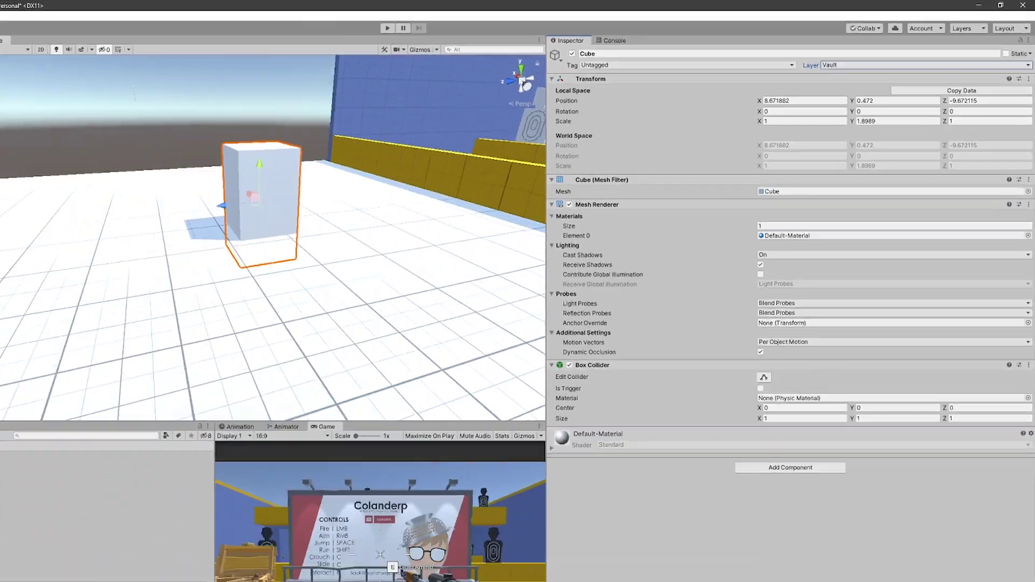
key(r)
drag(220, 205, 178, 213)
drag(178, 213, 166, 216)
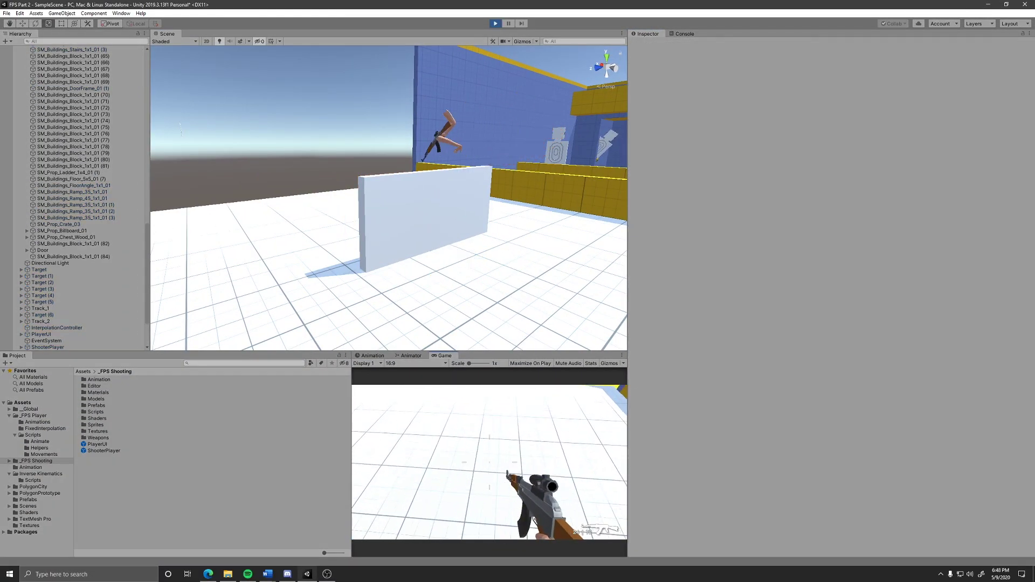
Play-test vaulting by moving and jumping the player over the low wall from both sides.
key(w)
key(space)
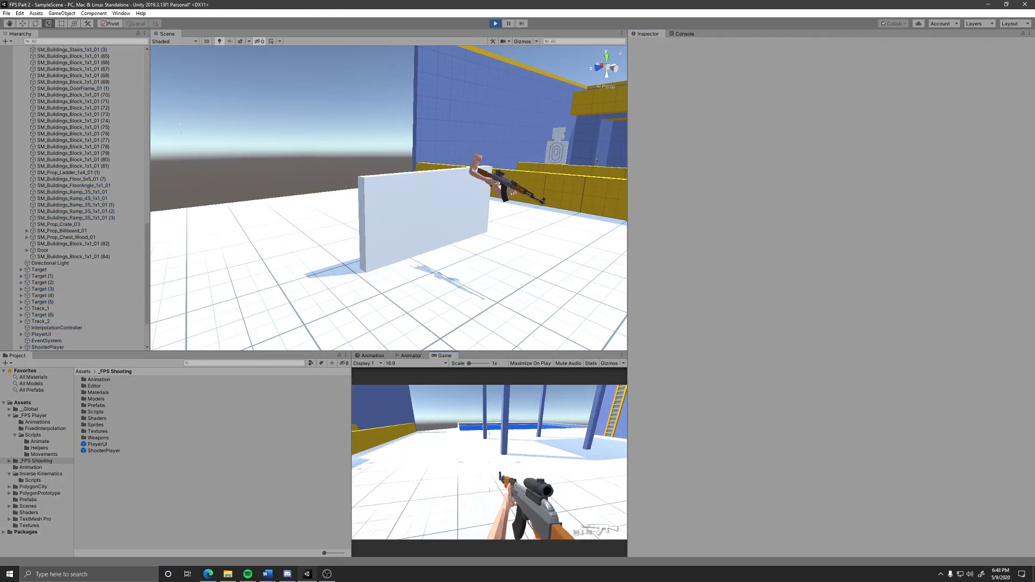
key(w)
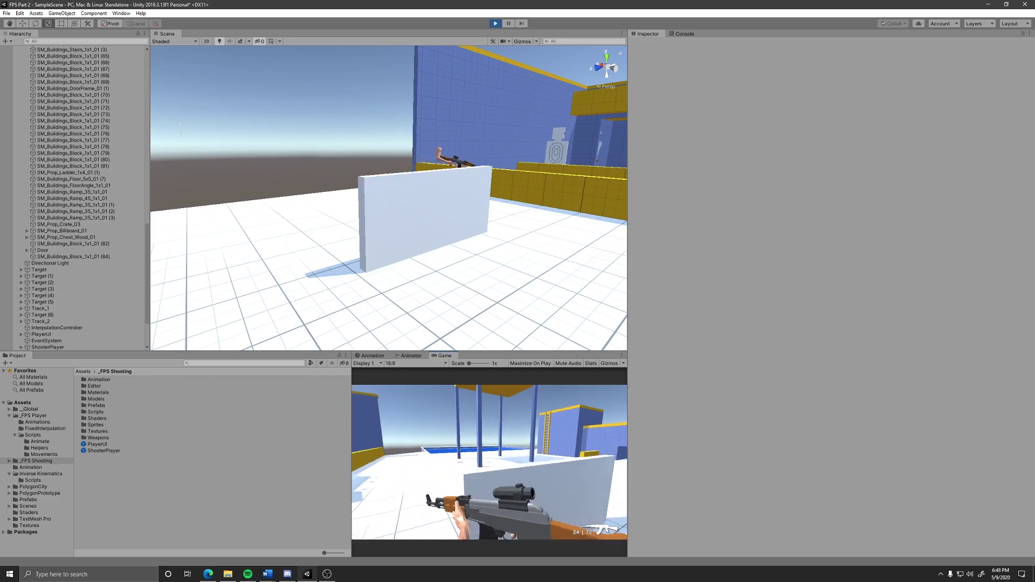
key(w)
key(space)
key(space)
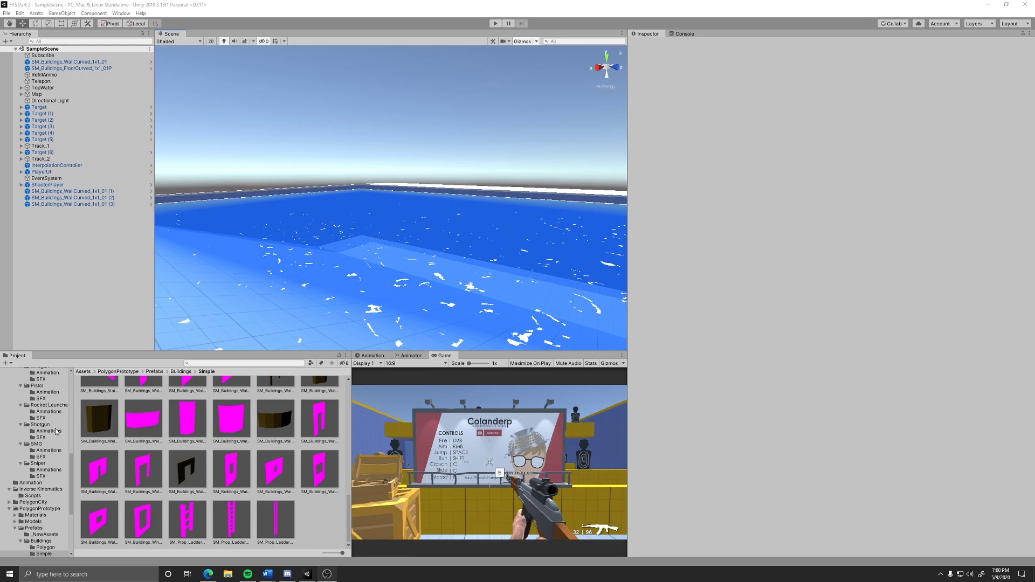
Examine the layer, trigger collider and Water Helper settings of TopWater and its UnderWater child.
click(89, 326)
click(59, 87)
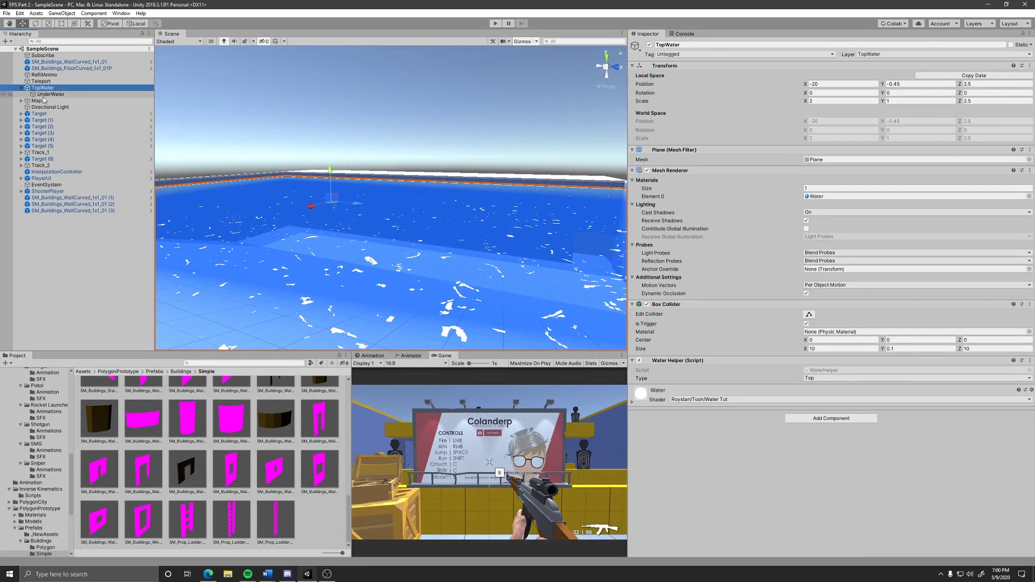
click(45, 95)
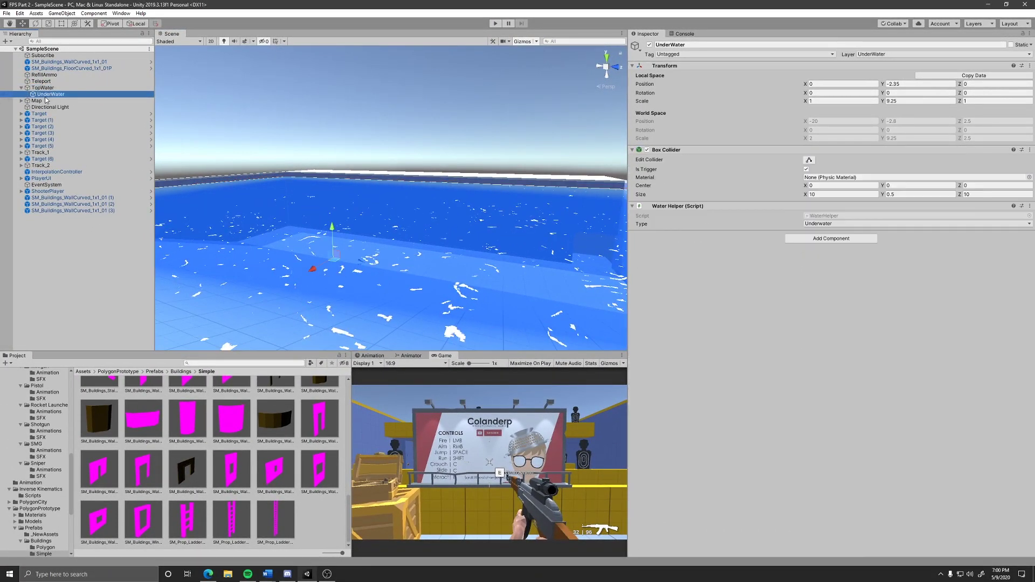
key(w)
right_drag(307, 183, 323, 208)
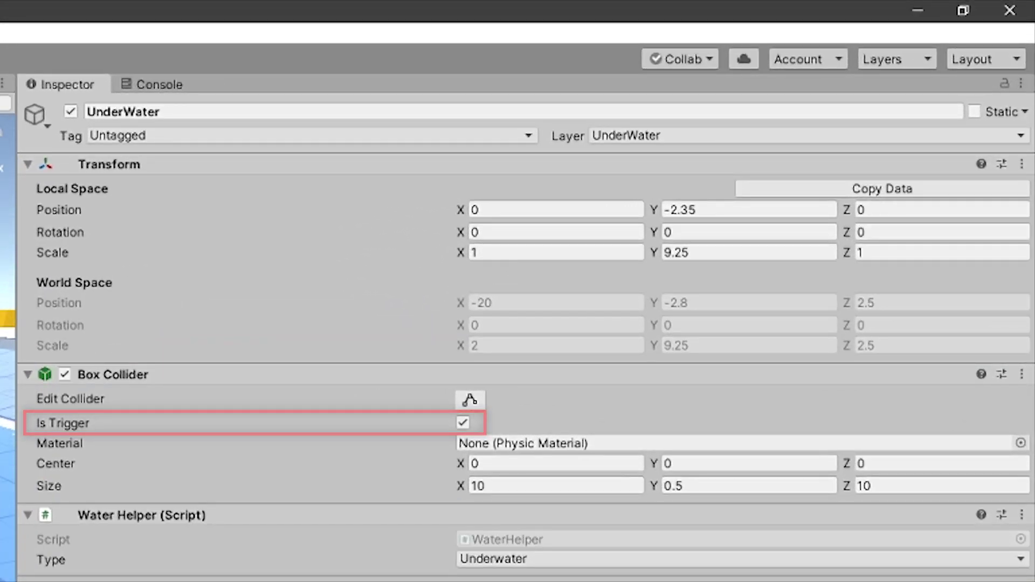
Create a cylinder inside the round yellow tank, scaled to 3.5 on X and Z and 0.025 on Y.
right_drag(443, 323, 487, 251)
key(s)
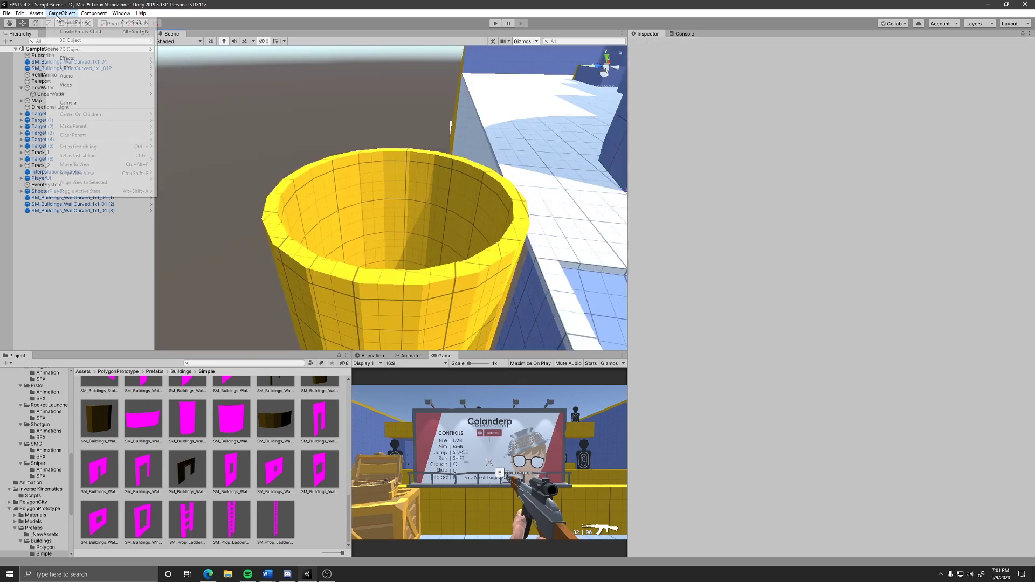
click(62, 13)
mouse_move(135, 40)
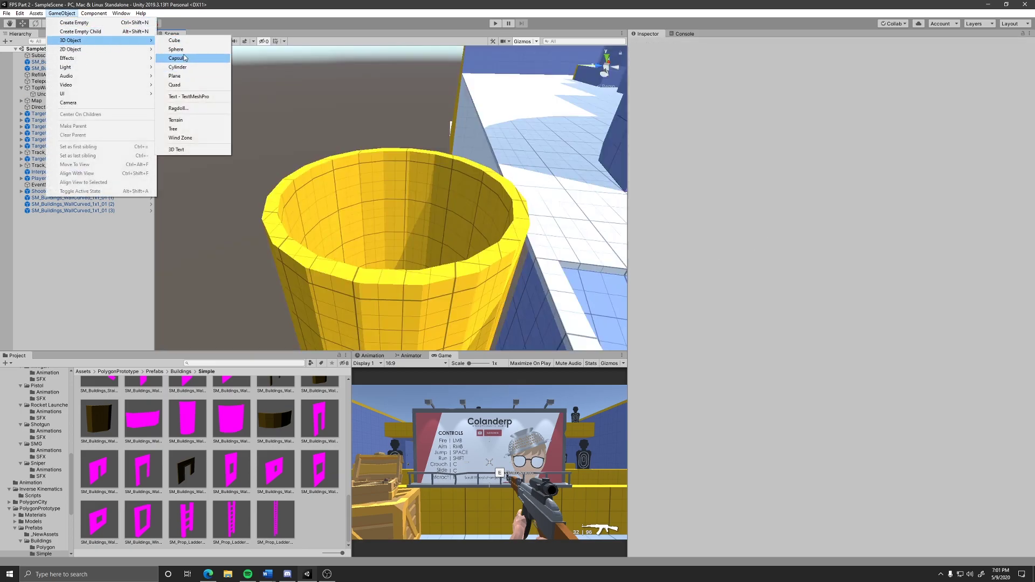
click(185, 67)
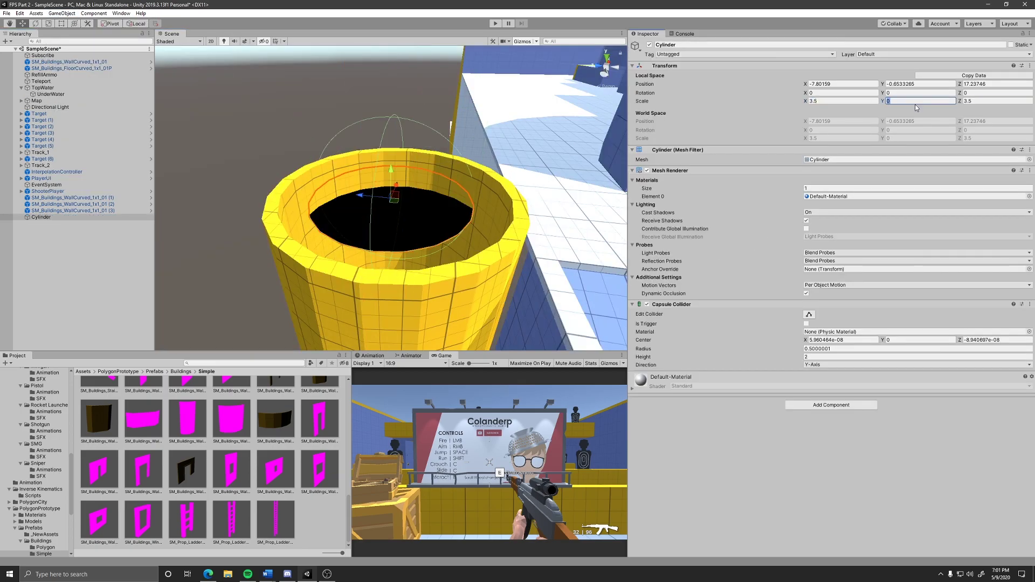
Replace the cylinder's capsule collider with a convex Mesh Collider set as a trigger, and assign the cylinder to the TopWater layer.
click(830, 386)
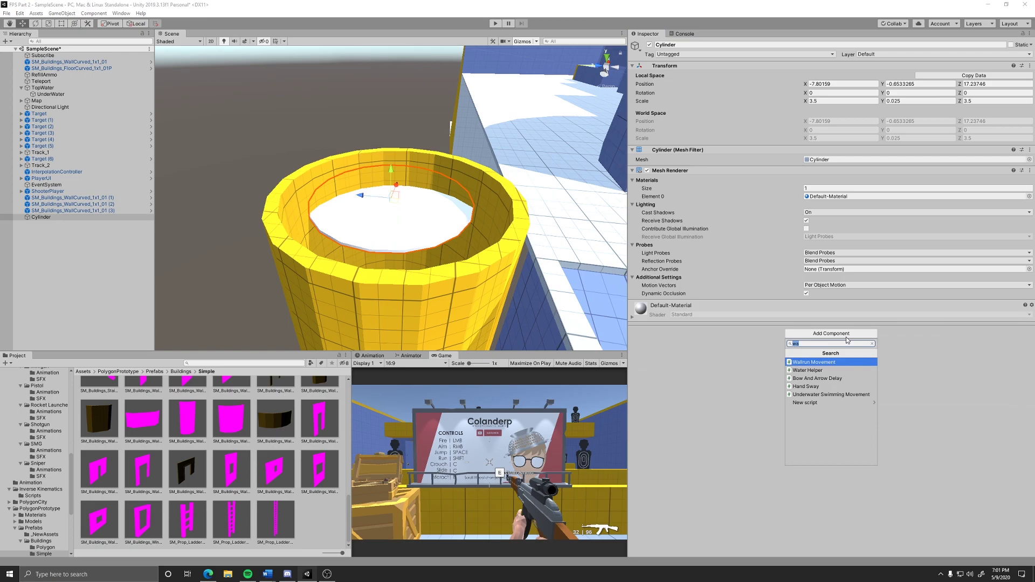
click(806, 314)
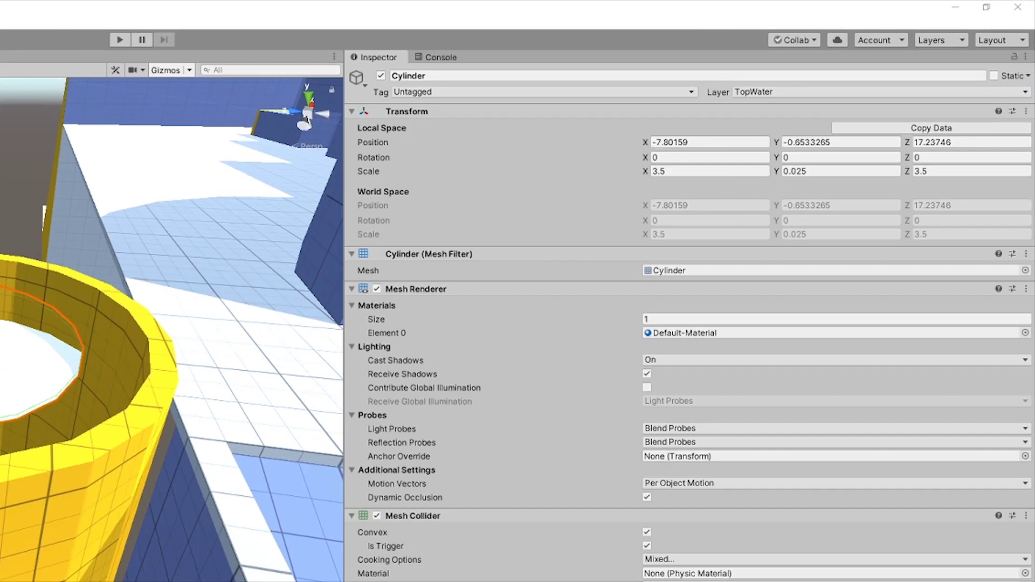
Add the Water Helper script to the tank's water-surface cylinder.
click(824, 389)
text(water)
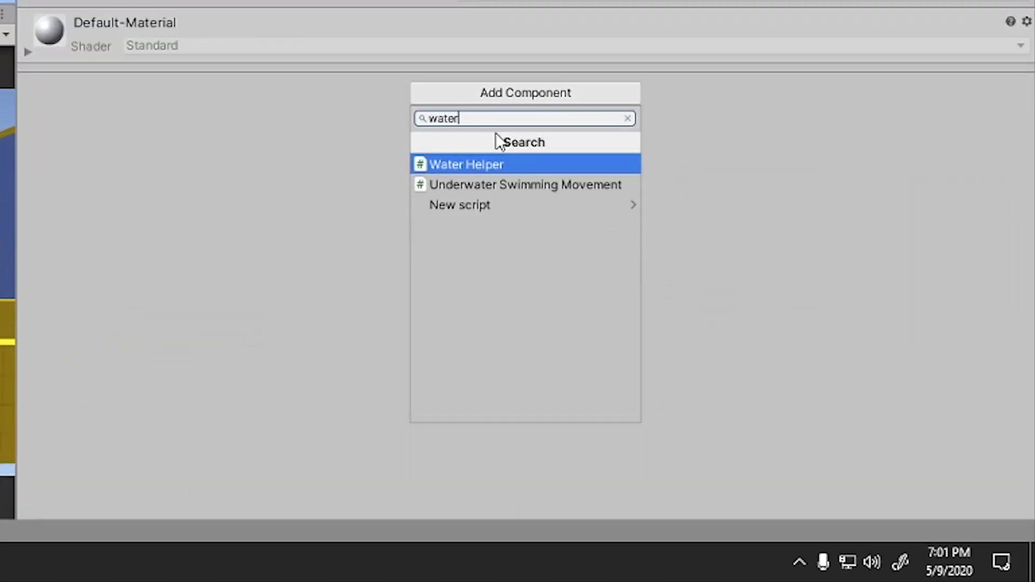
click(471, 164)
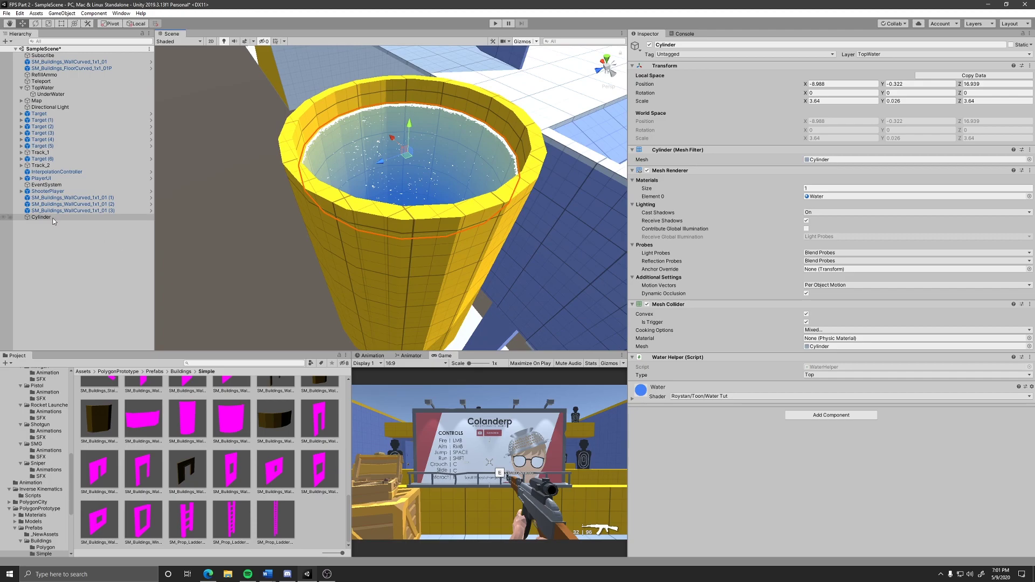
Duplicate the cylinder as UnderWater and remove the copy's Mesh Filter and Mesh Renderer.
right_click(55, 219)
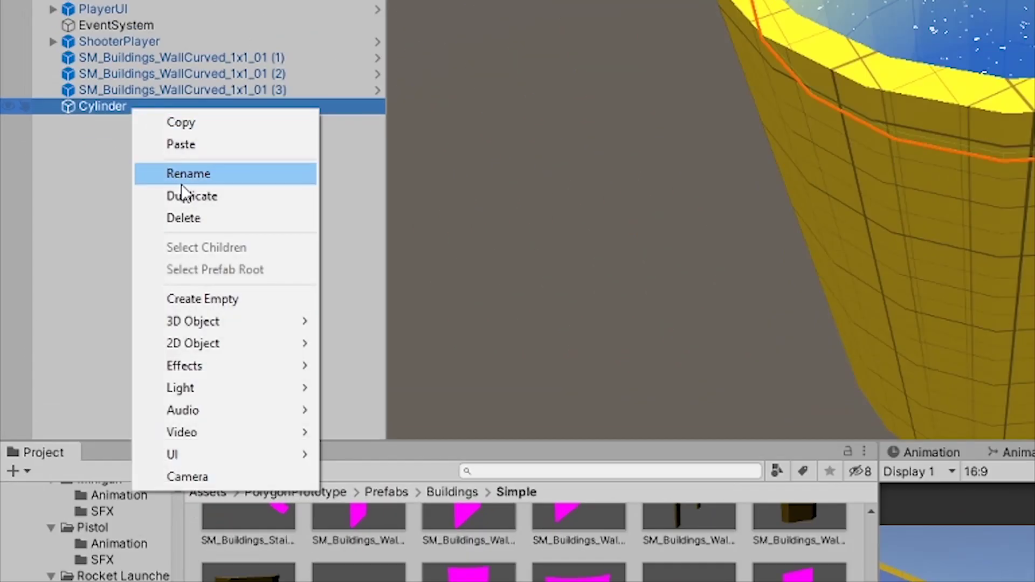
click(83, 258)
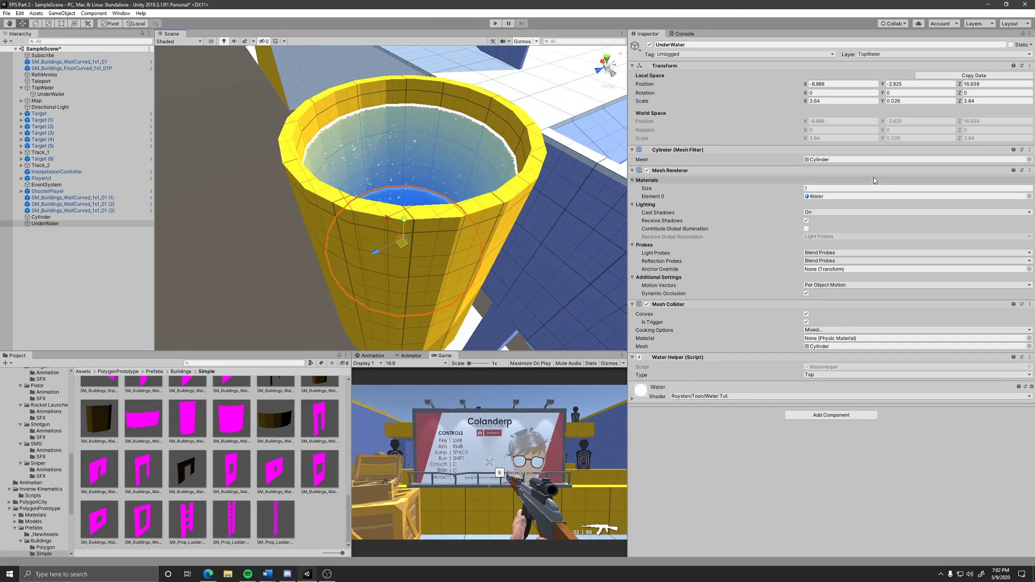
click(1029, 150)
click(980, 169)
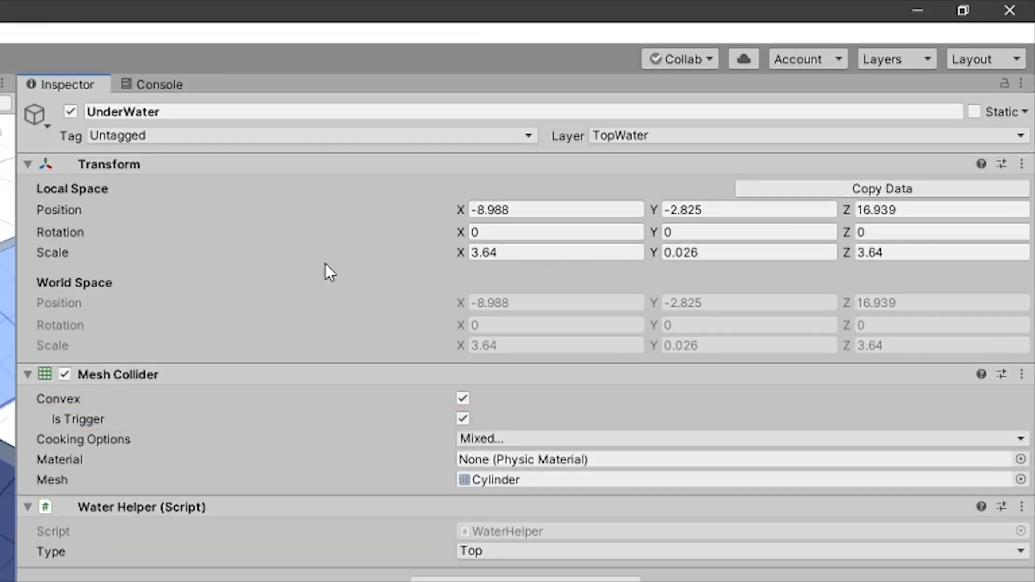
Assign the new UnderWater object to the UnderWater layer and set its Water Helper type to Underwater.
click(644, 136)
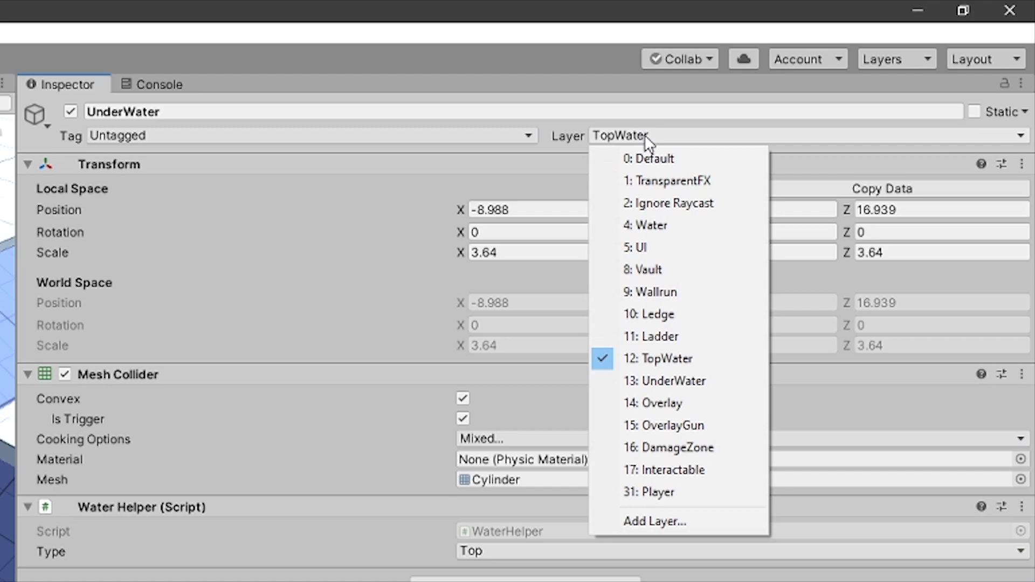
click(681, 380)
click(520, 553)
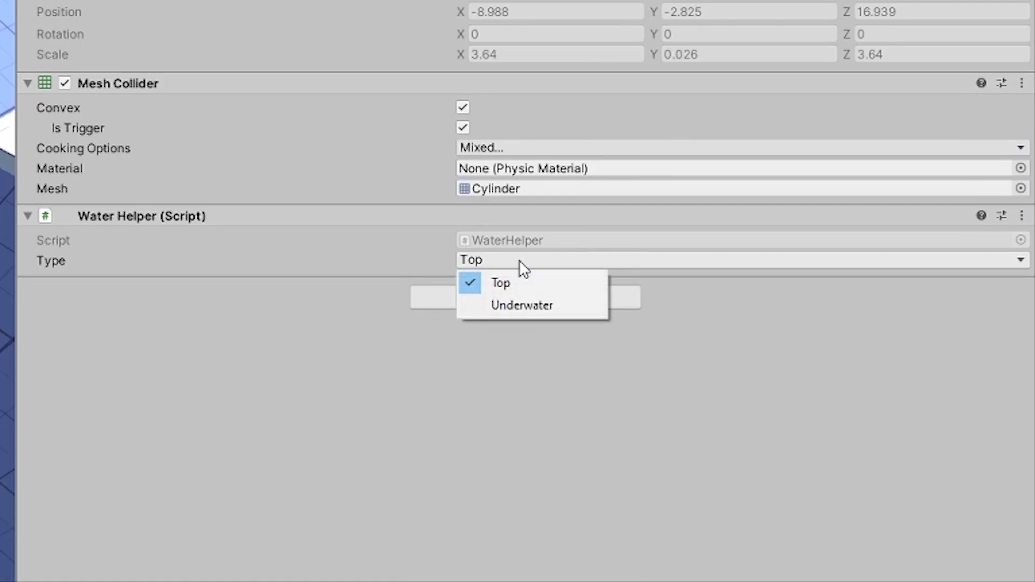
click(536, 303)
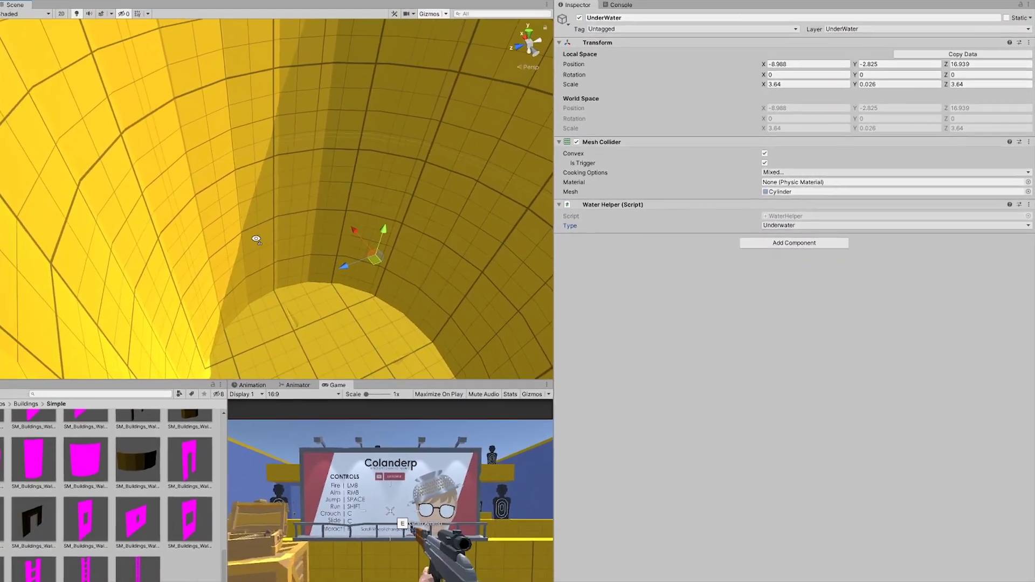
Fit the UnderWater volume inside the yellow tank, at about -3.19 on Y and scaled to about 2.83 on Y.
right_drag(256, 238, 326, 221)
alt+drag(327, 221, 323, 253)
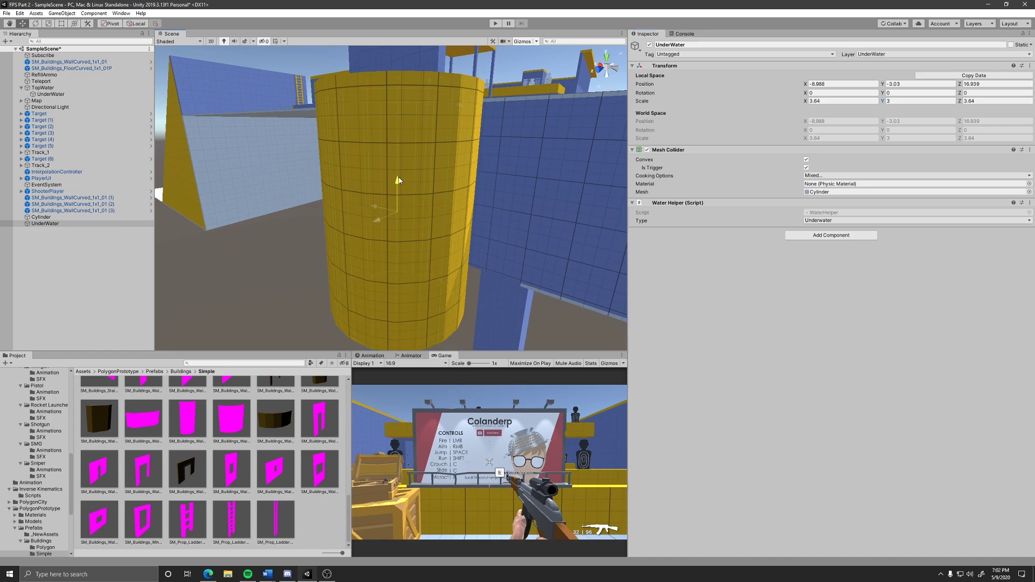
drag(399, 180, 398, 179)
right_drag(399, 180, 404, 162)
key(r)
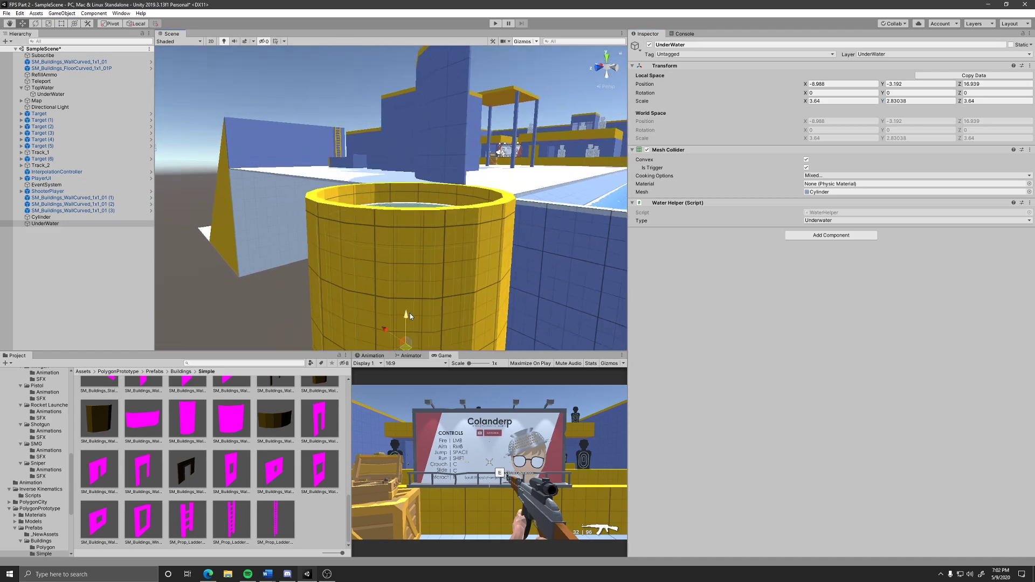
right_drag(410, 316, 415, 345)
Rename the tank's surface cylinder to TopWater and make the new UnderWater object its child.
click(41, 217)
click(710, 46)
text(Top)
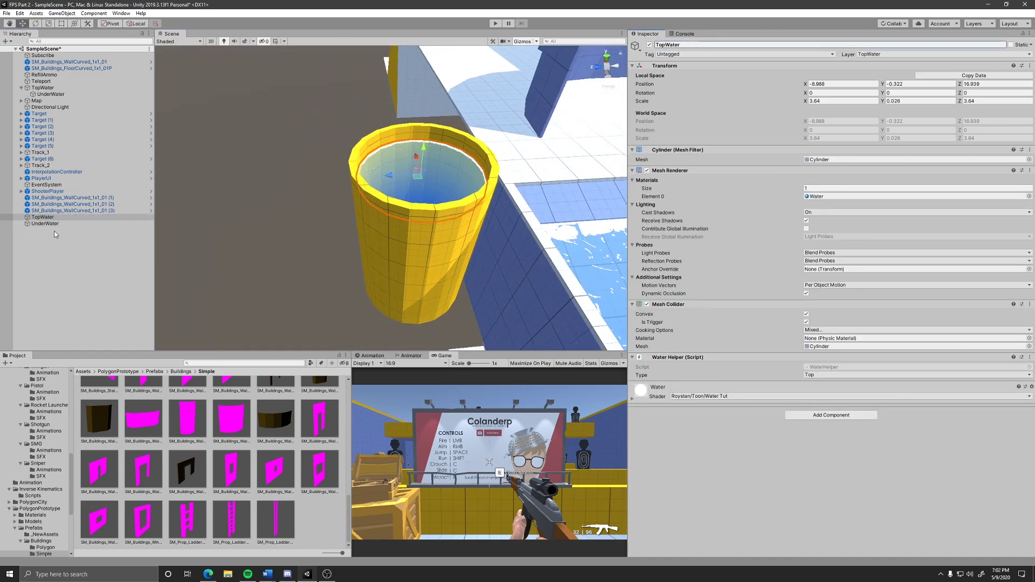
drag(45, 224, 43, 217)
Play-test the water tank by moving the player into it and swimming.
right_drag(345, 221, 459, 189)
click(495, 23)
key(w)
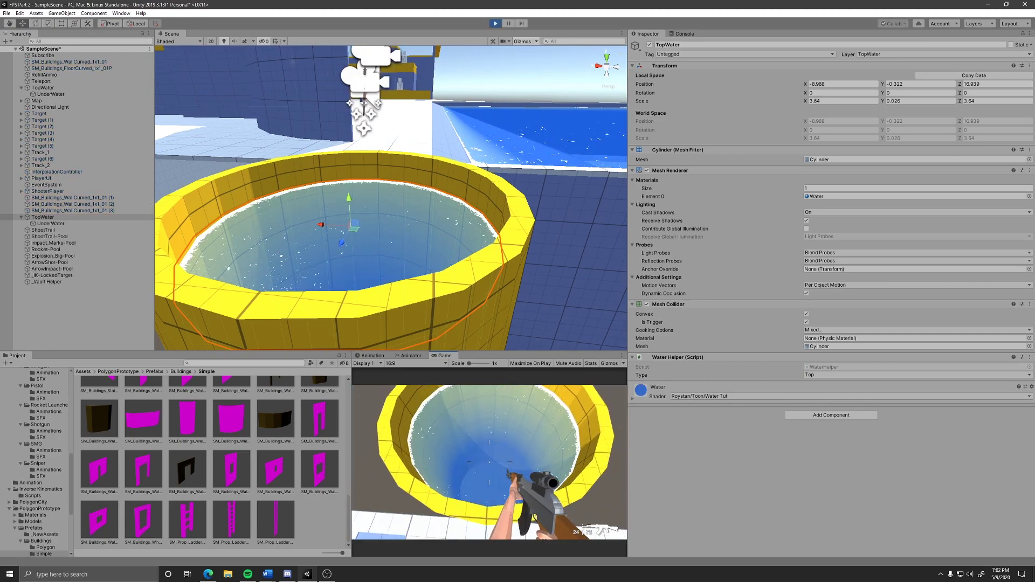
key(w)
key(w)
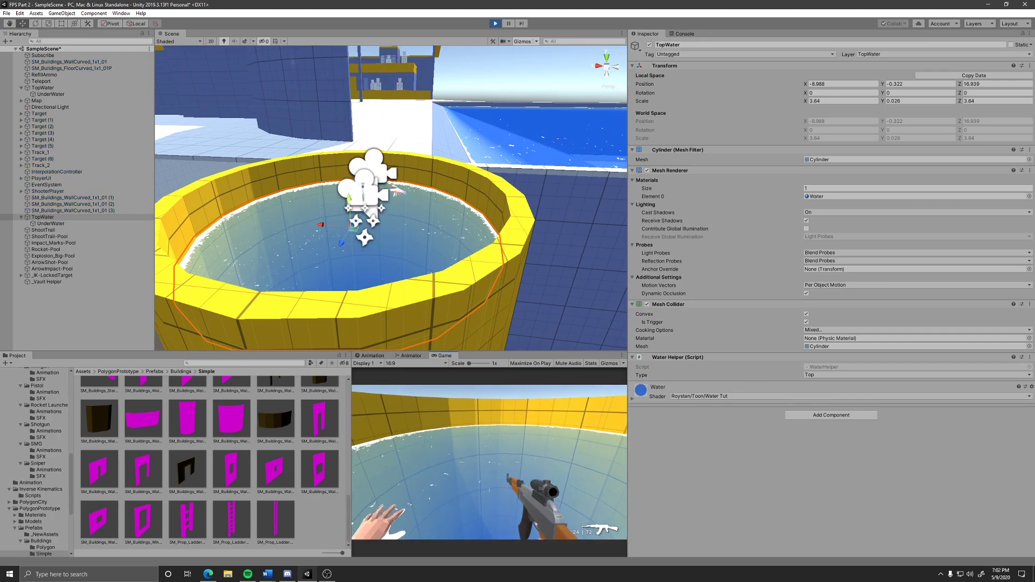
key(w)
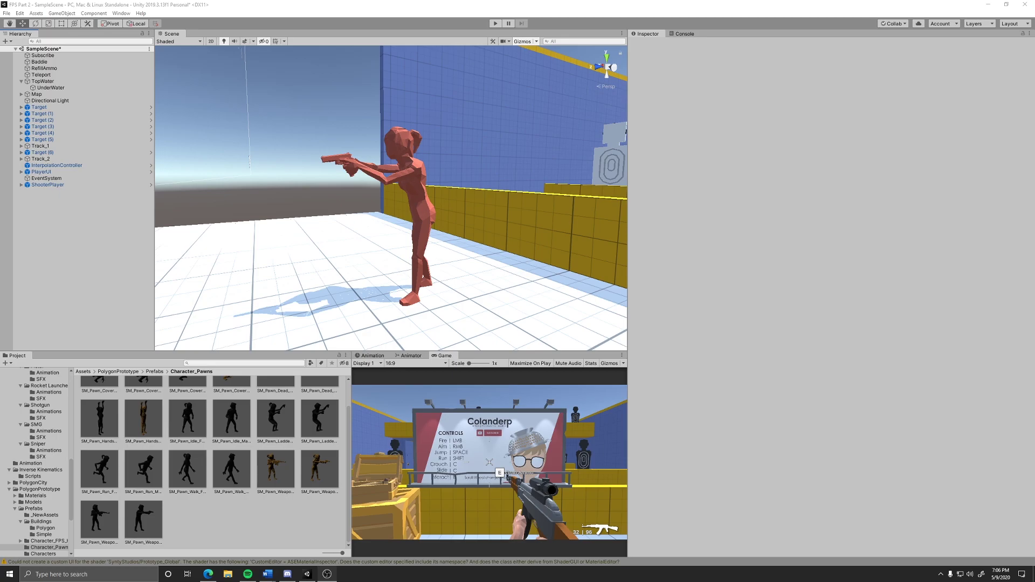
Add the Damageable script to the Baddie character.
click(48, 65)
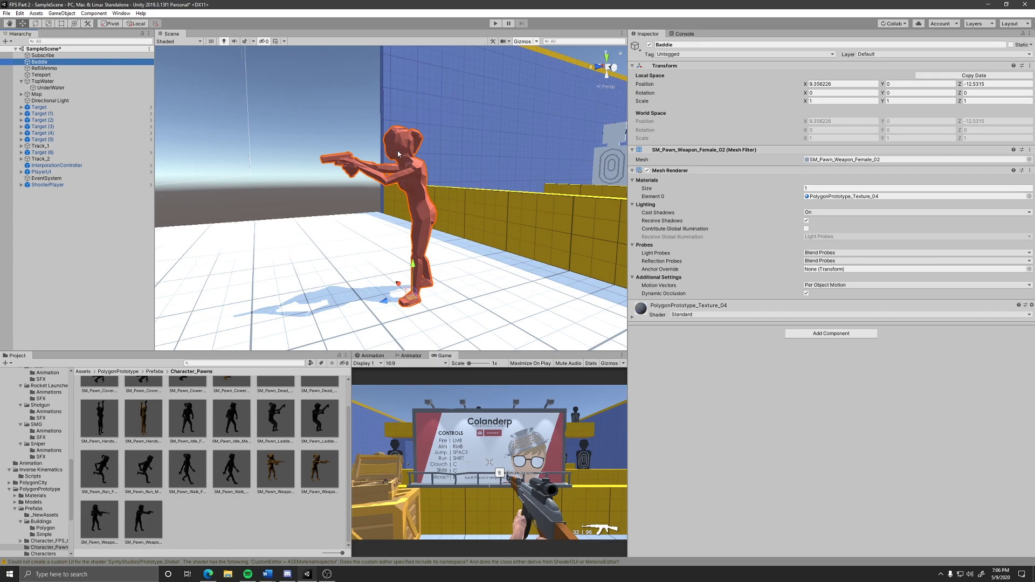
click(812, 334)
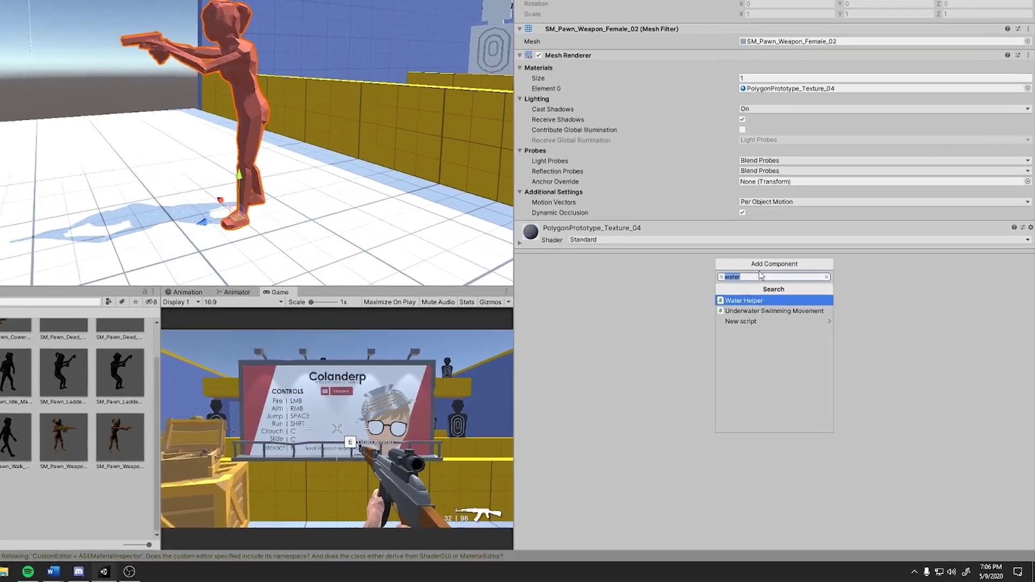
text(dama)
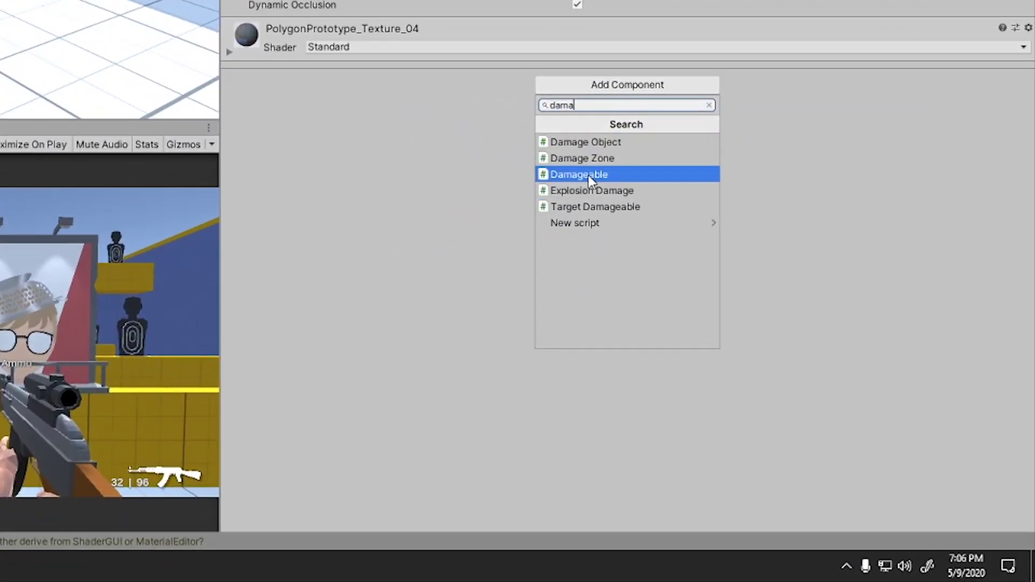
click(606, 174)
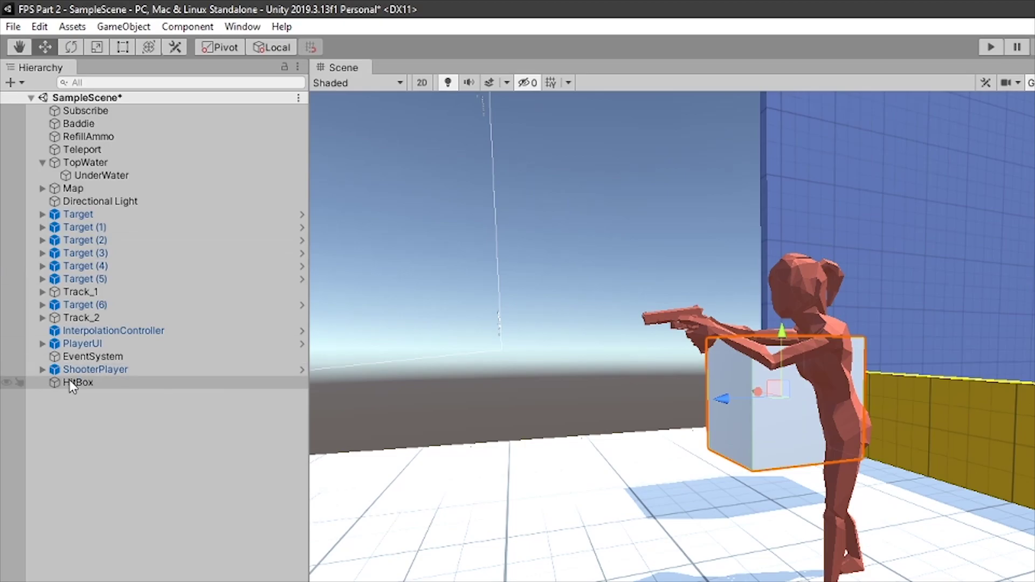
Parent the HitBox cube to Baddie and fit it over the torso, tilted about 27° on X and scaled to about 0.43 × 0.55 × 0.30.
drag(35, 191, 53, 63)
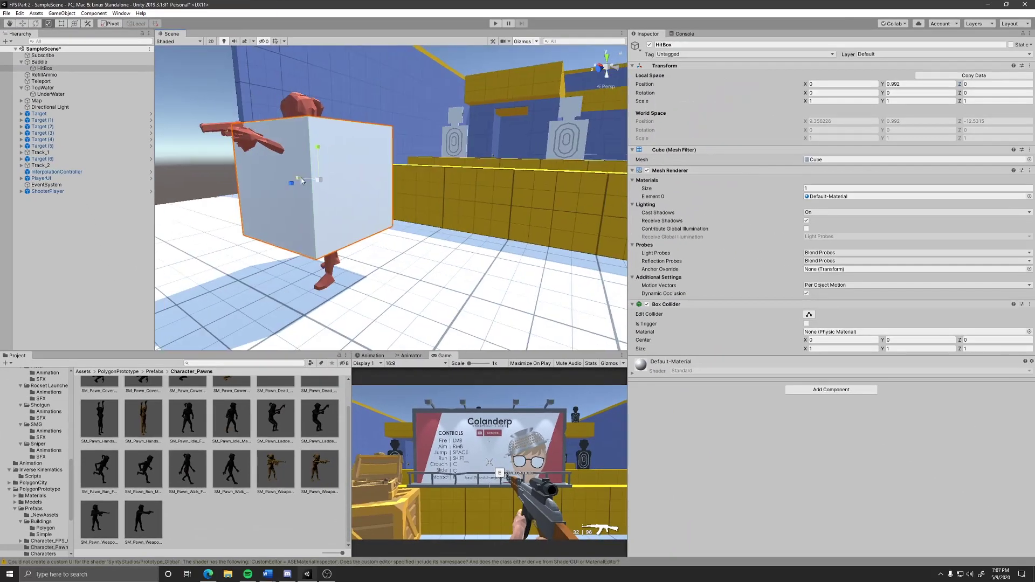
right_drag(303, 180, 259, 214)
drag(258, 215, 265, 215)
key(e)
drag(292, 189, 251, 185)
alt+drag(250, 185, 432, 177)
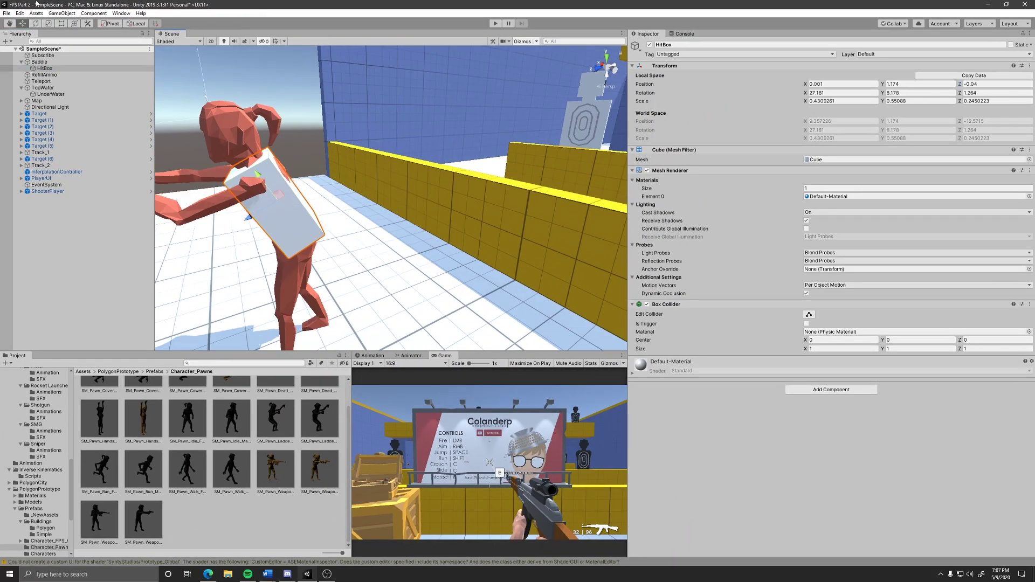
key(r)
drag(249, 218, 242, 223)
click(243, 108)
click(454, 193)
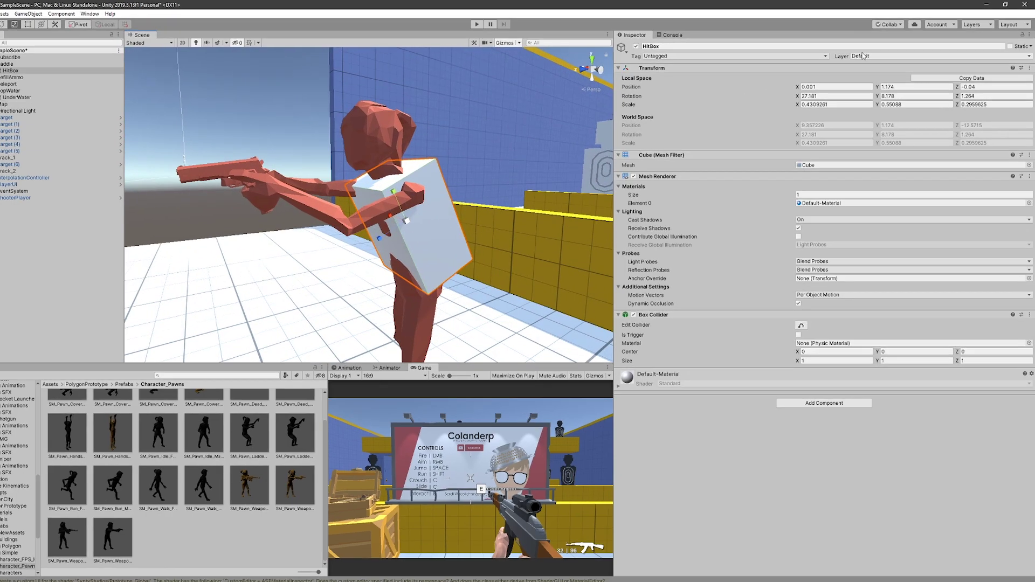
Assign the HitBox to the DamageZone layer and add the Damage Zone script with its zone set to Body.
click(891, 54)
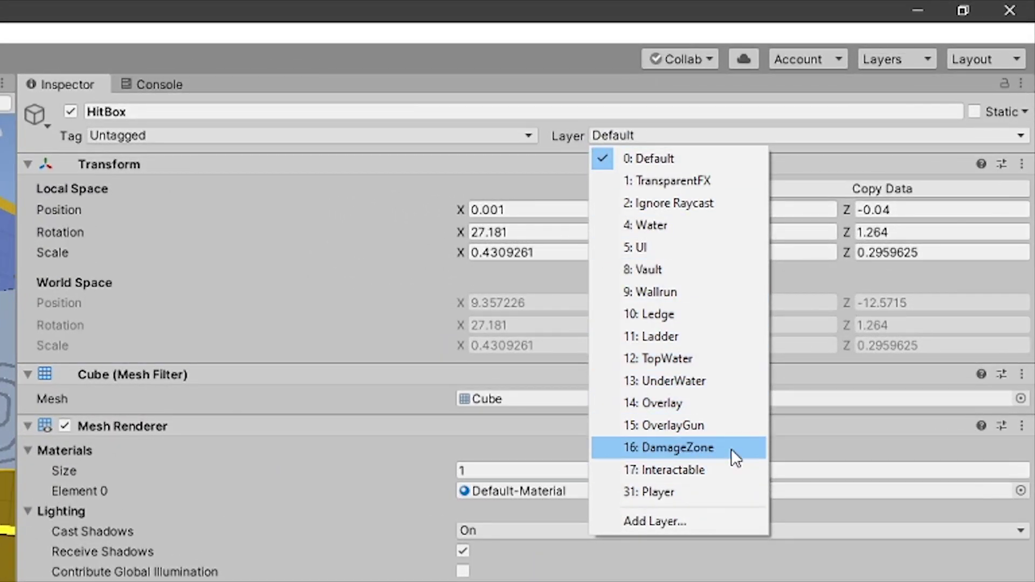
click(740, 449)
scroll(740, 450, down, 6)
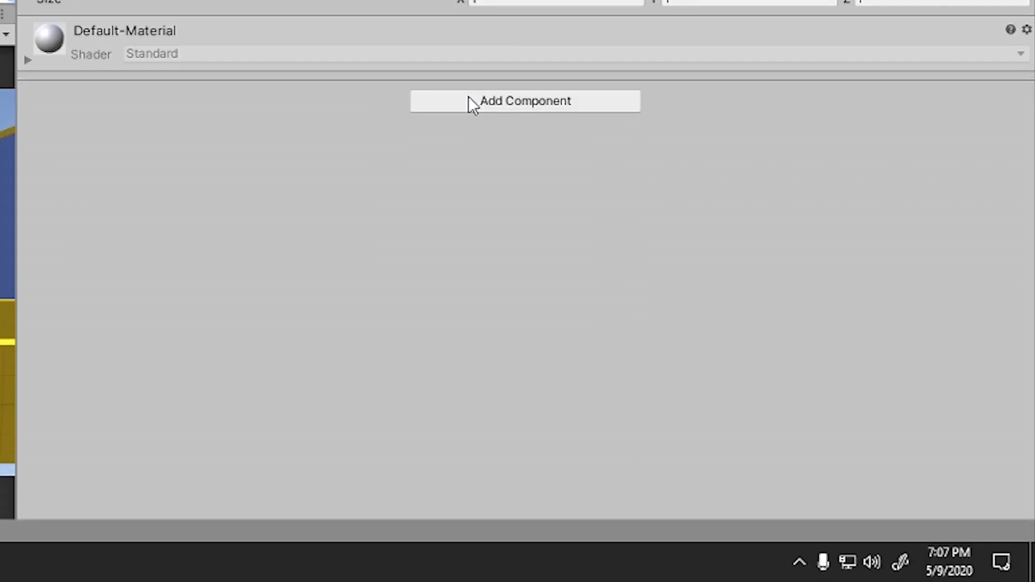
click(468, 97)
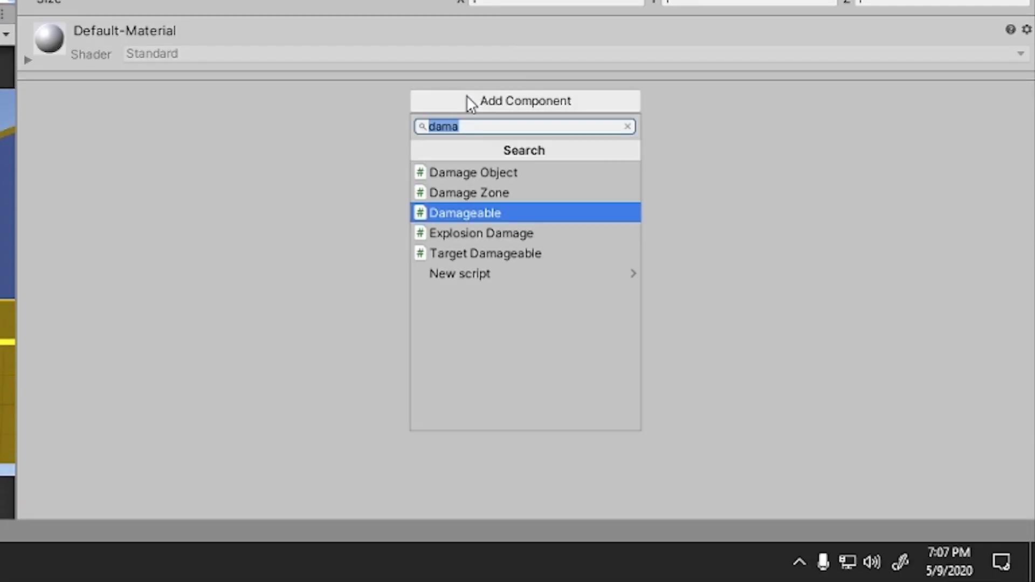
click(515, 193)
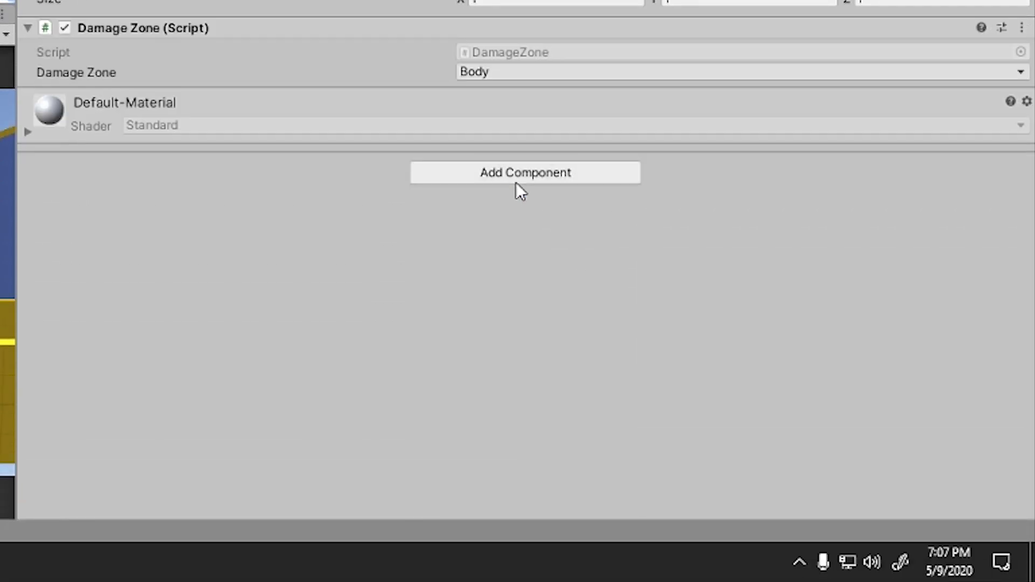
click(502, 164)
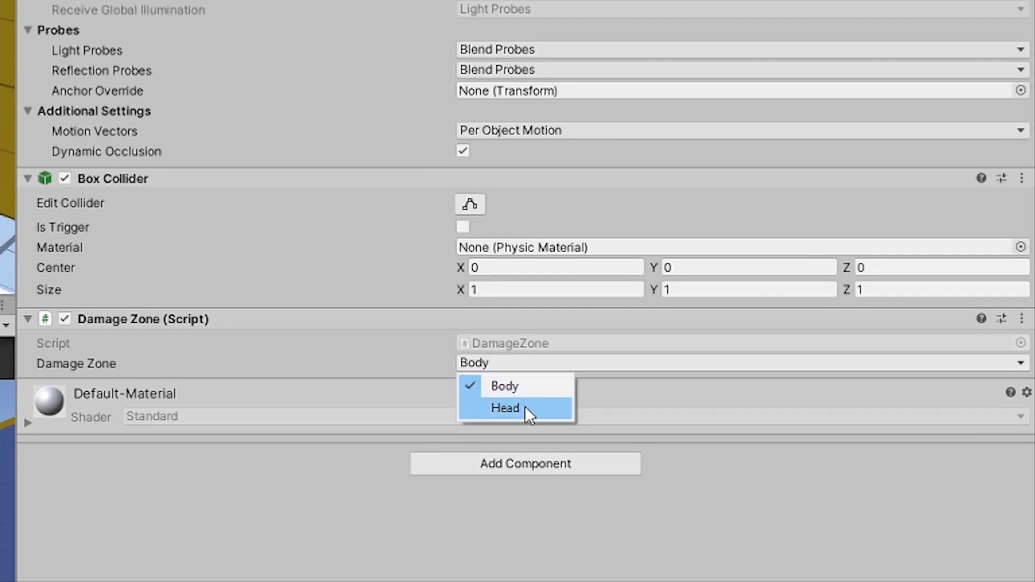
click(536, 384)
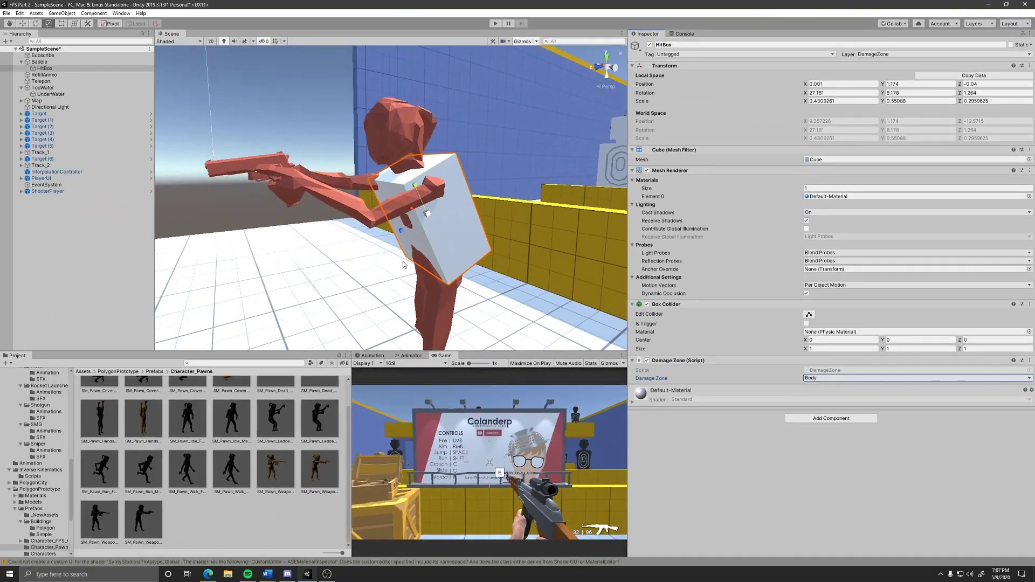
Duplicate the torso HitBox under Baddie.
right_drag(405, 264, 227, 183)
key(a)
right_click(41, 71)
click(54, 107)
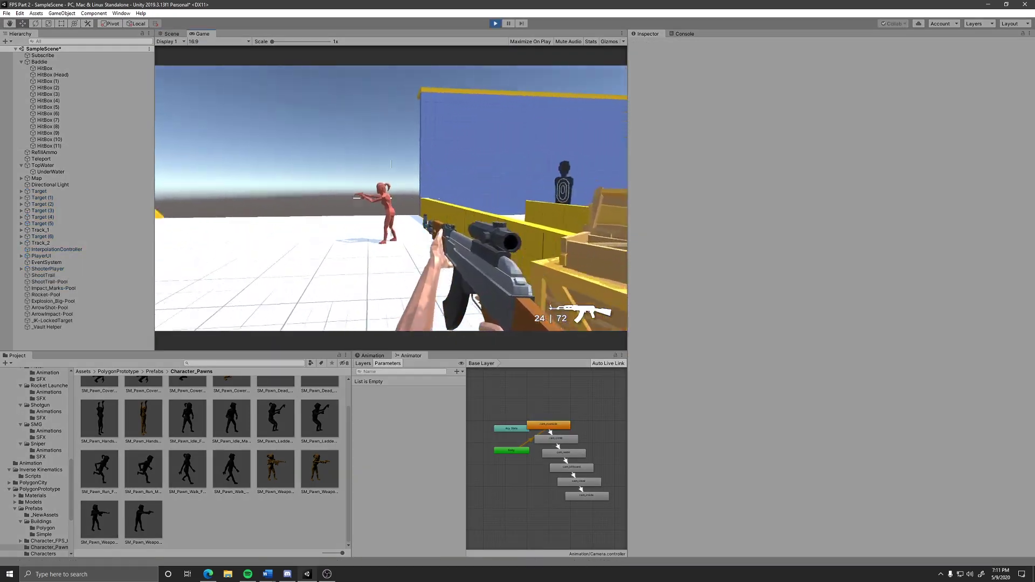
Play-test the hit boxes by aiming and shooting at the Baddie's head and body.
right_click(391, 198)
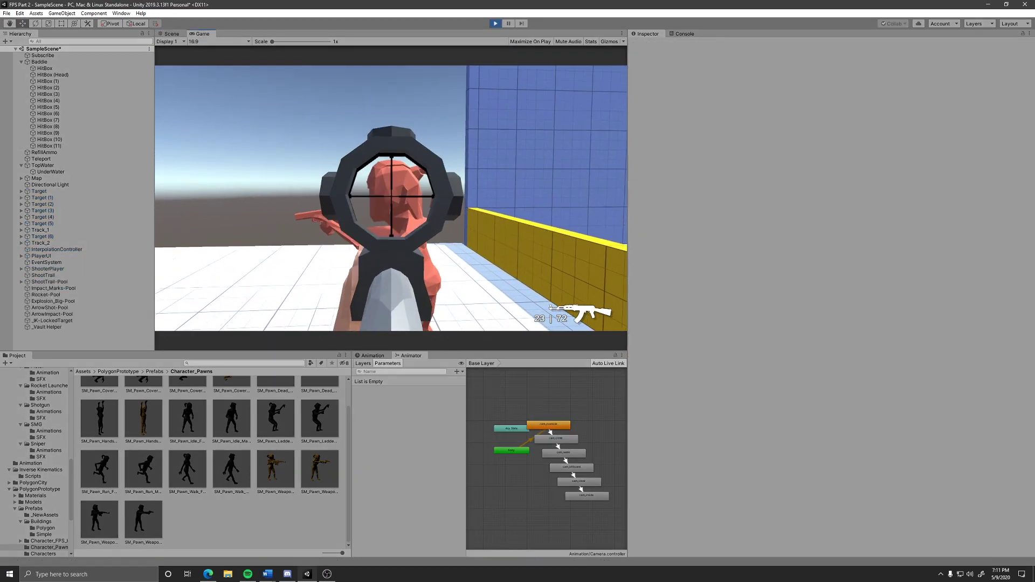
click(390, 198)
click(391, 198)
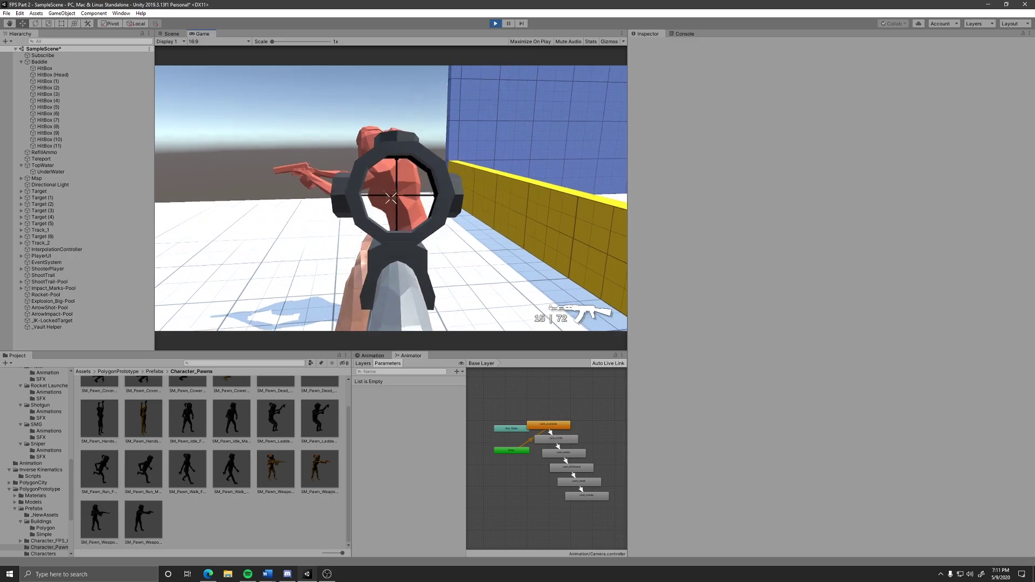
right_click(390, 198)
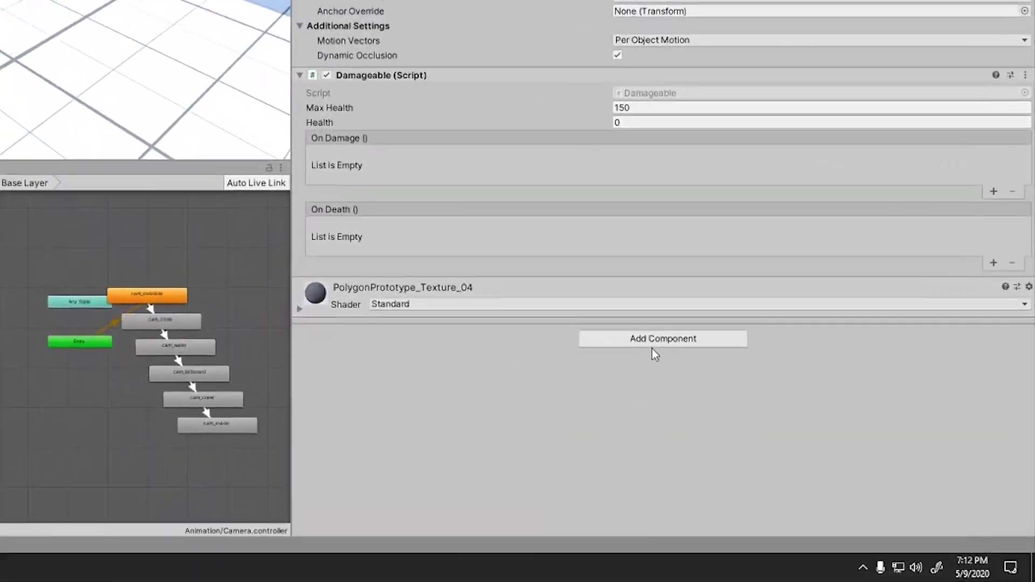
Add a Mesh Collider to Baddie and test it by shooting the character in play mode.
click(652, 349)
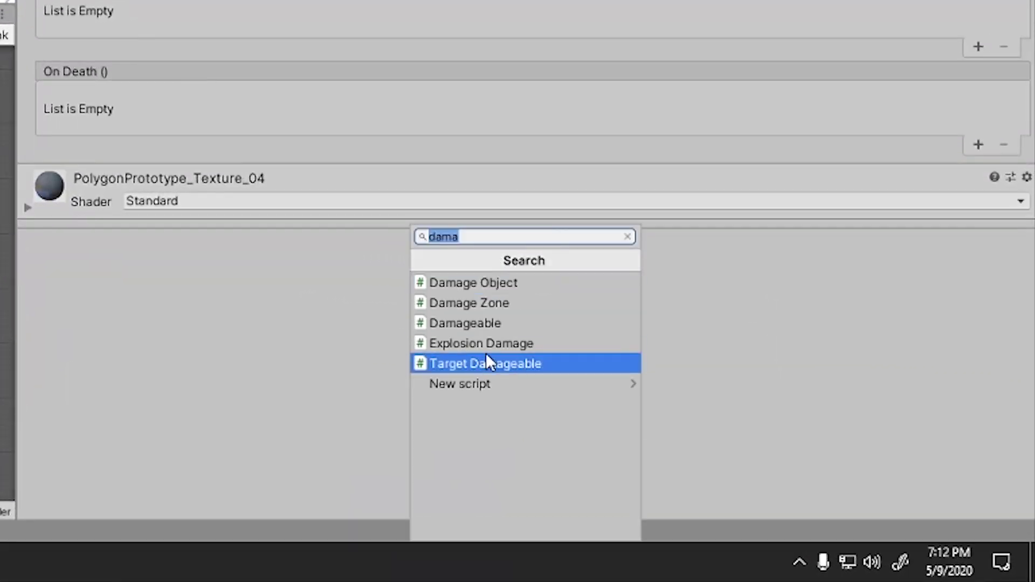
text(mesh)
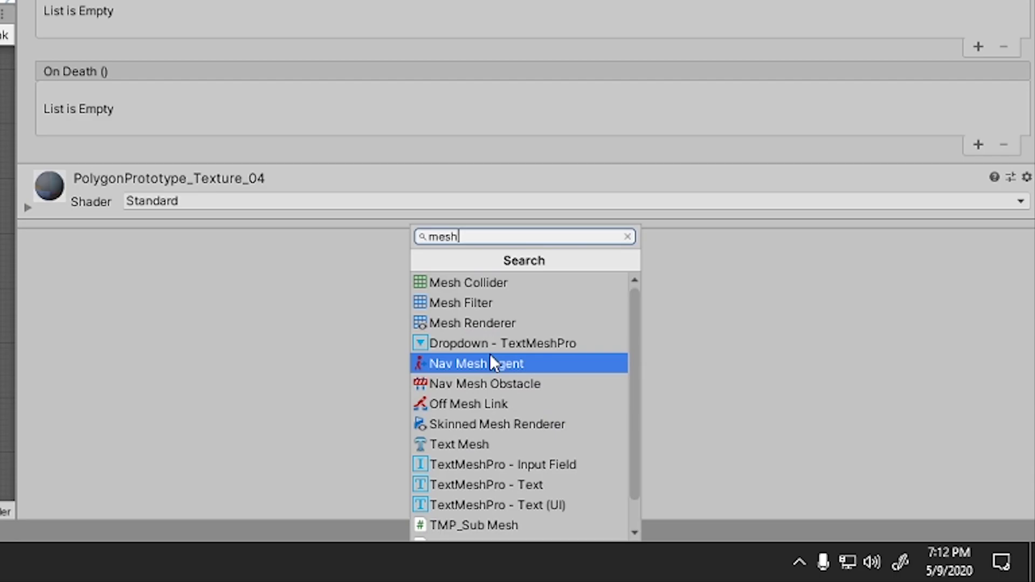
click(479, 282)
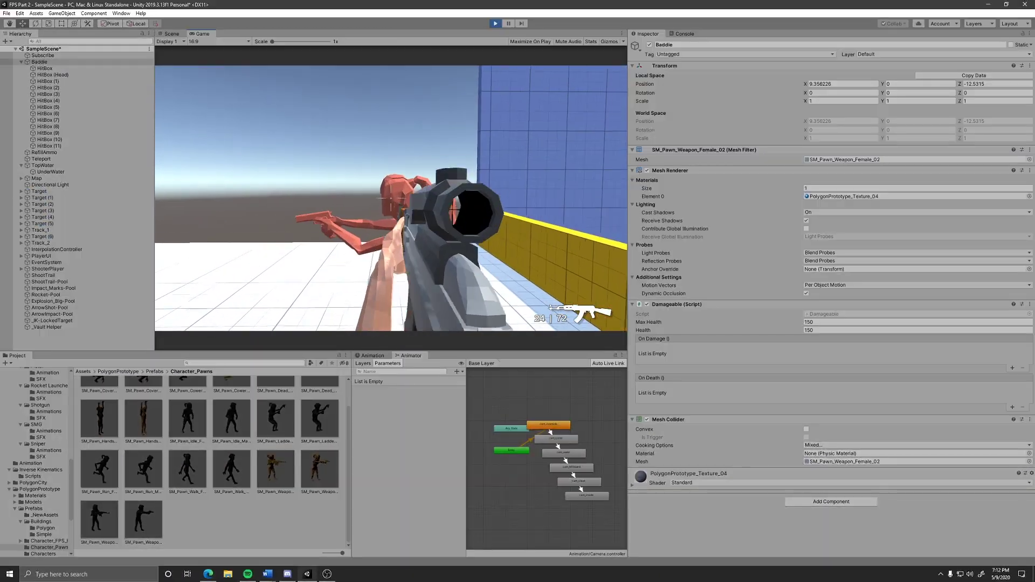
click(391, 198)
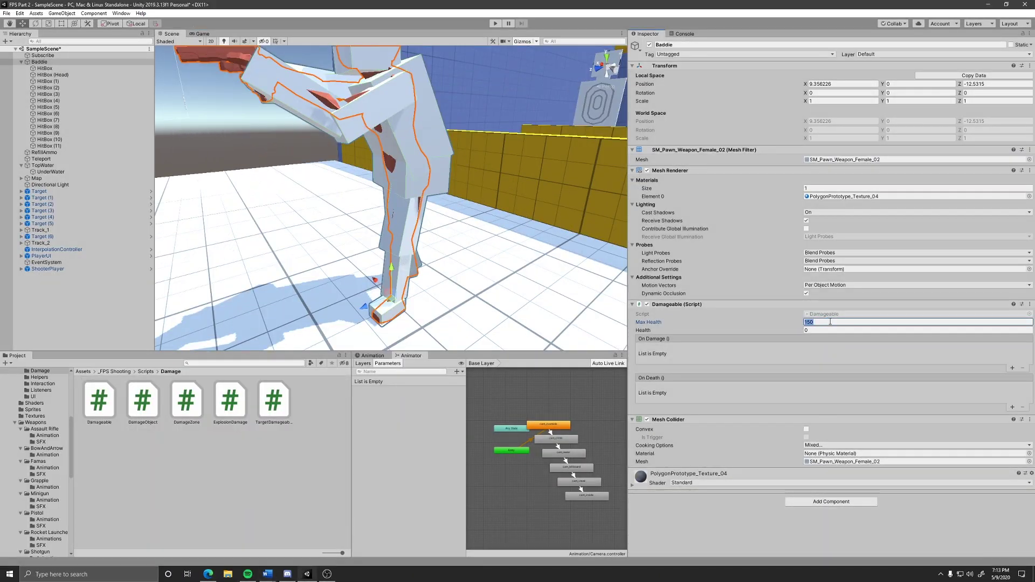
Set Baddie's Max Health to 300 and play-test it by aiming and shooting at the character's head and torso.
text(300)
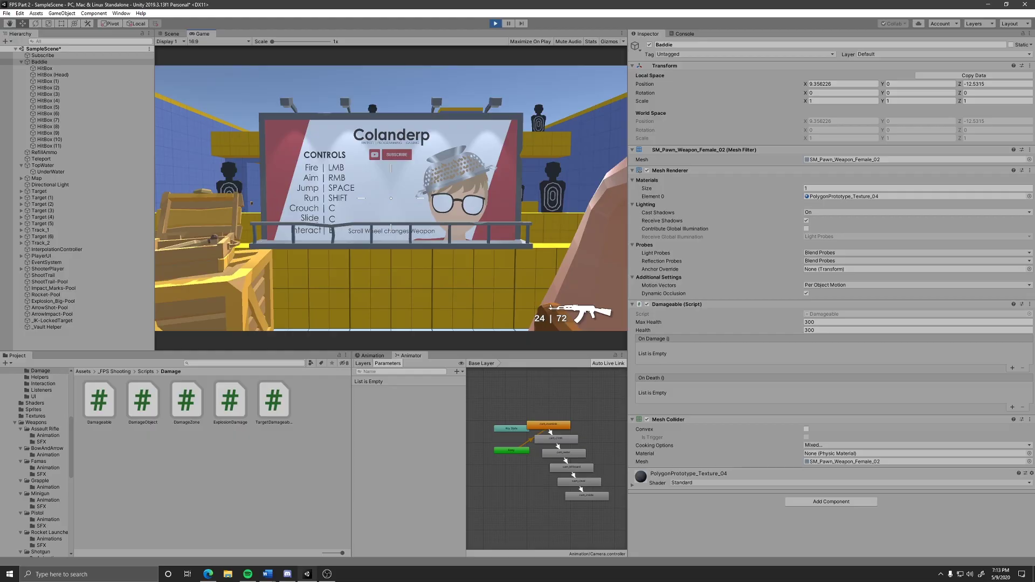
key(w)
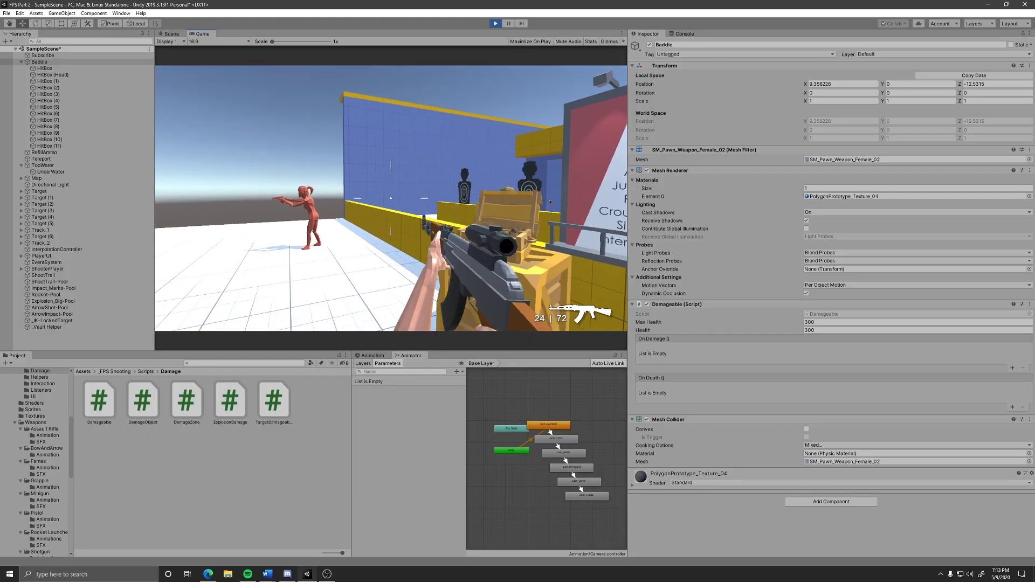
right_click(390, 198)
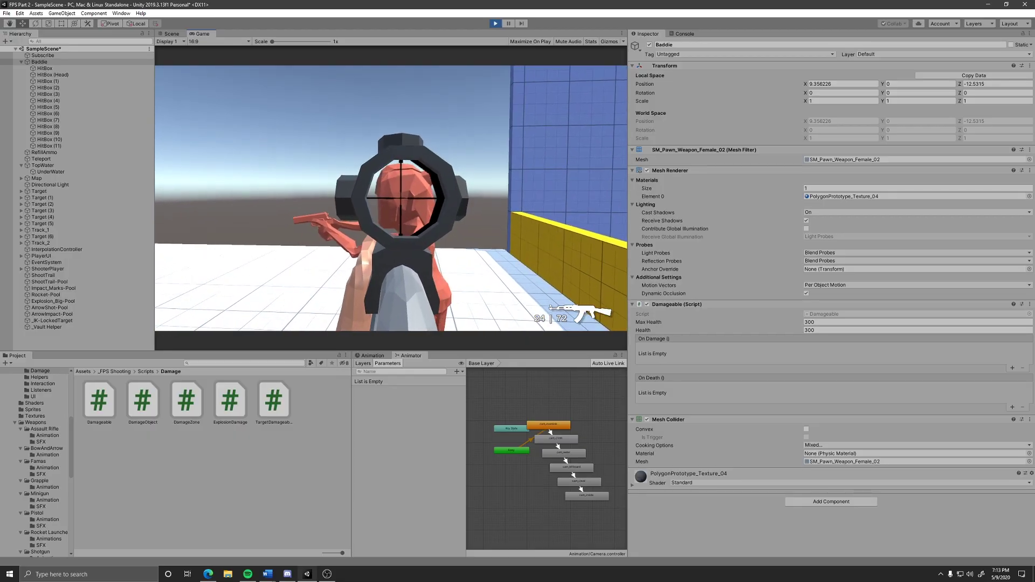
click(390, 198)
click(391, 198)
click(391, 198)
click(391, 198)
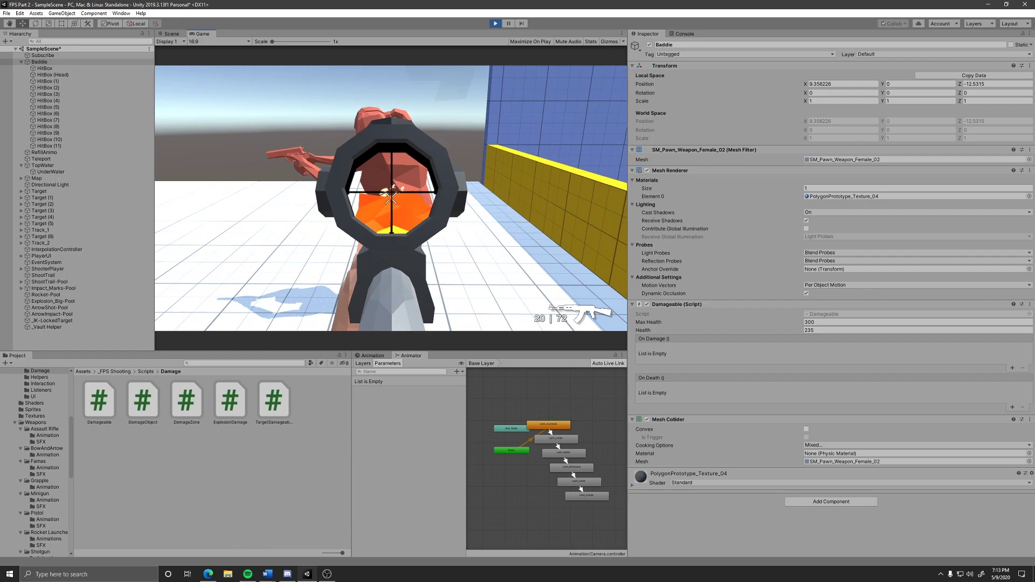
click(391, 198)
click(391, 198)
click(391, 198)
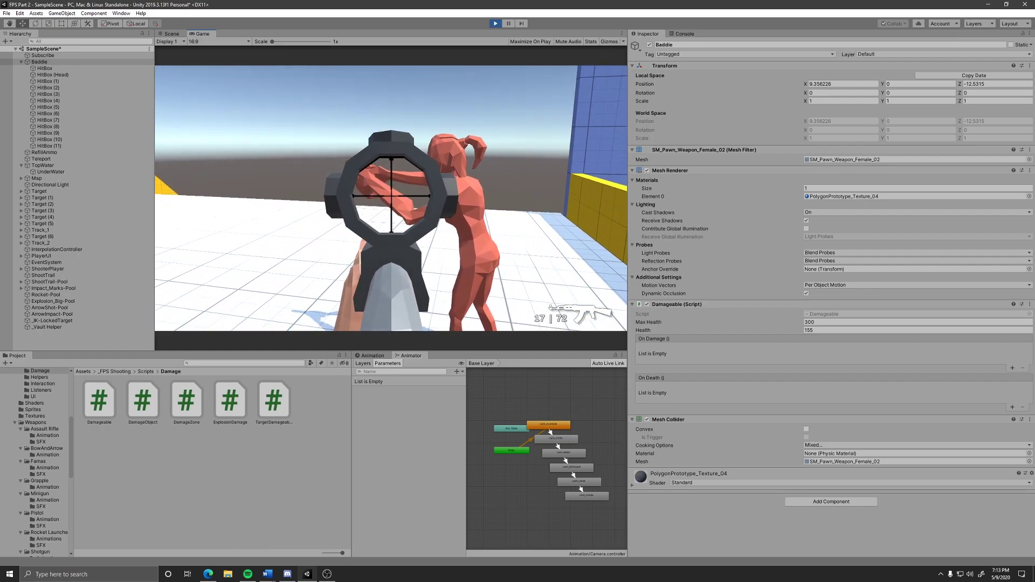
Shoot the Baddie's arms, feet and head until its health is used up, reload, and leave play mode.
click(391, 198)
click(391, 199)
click(391, 198)
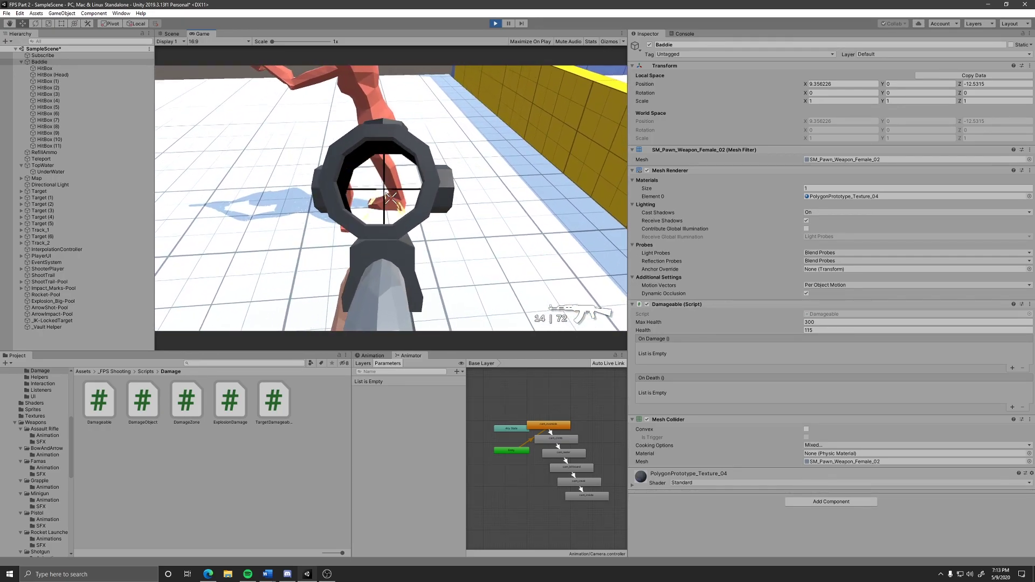
click(391, 199)
click(391, 199)
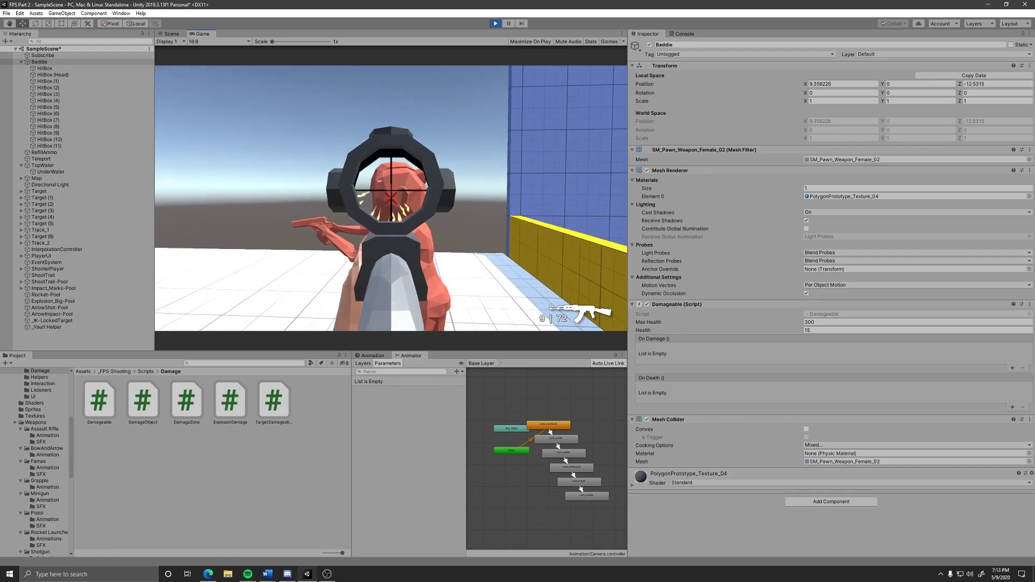
key(r)
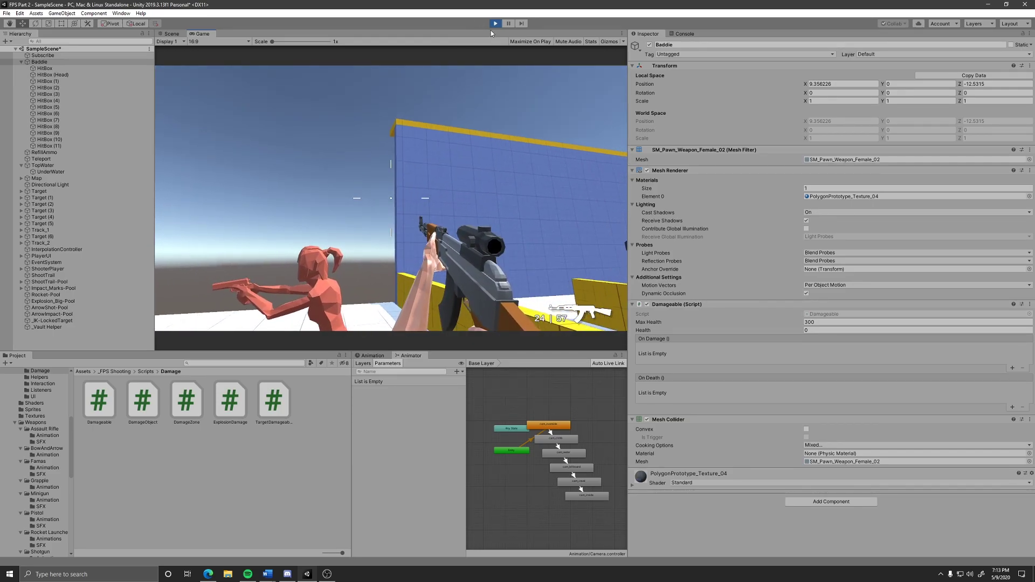
click(494, 25)
scroll(439, 237, down, 5)
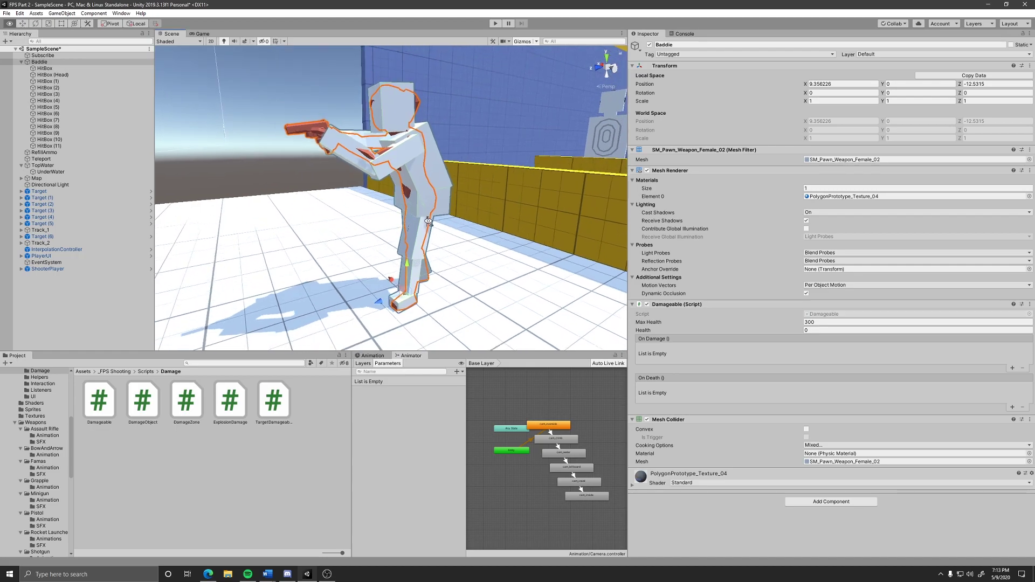
alt+drag(439, 237, 399, 226)
click(95, 327)
scroll(260, 299, up, 5)
scroll(261, 299, down, 5)
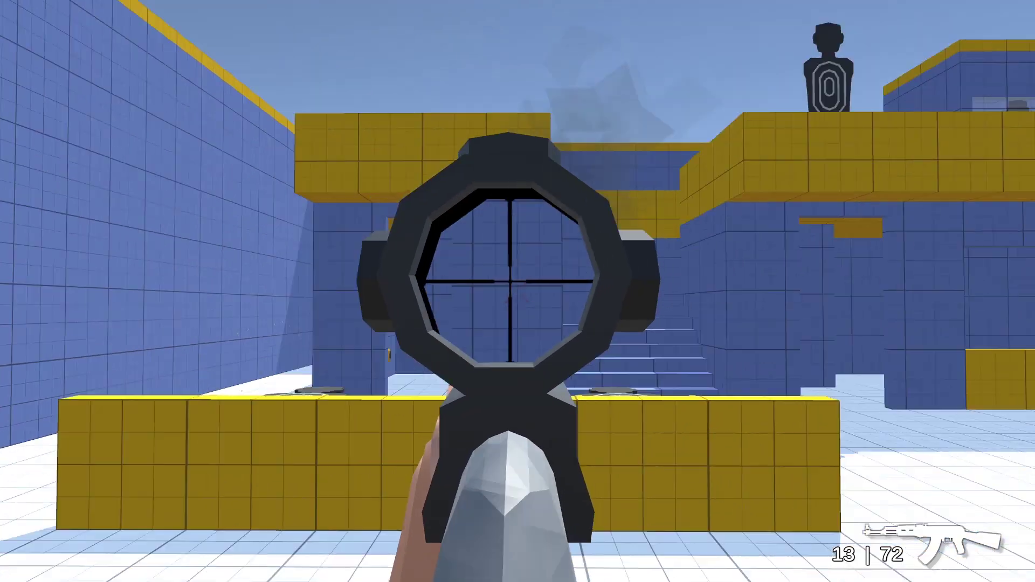
click(517, 291)
click(517, 291)
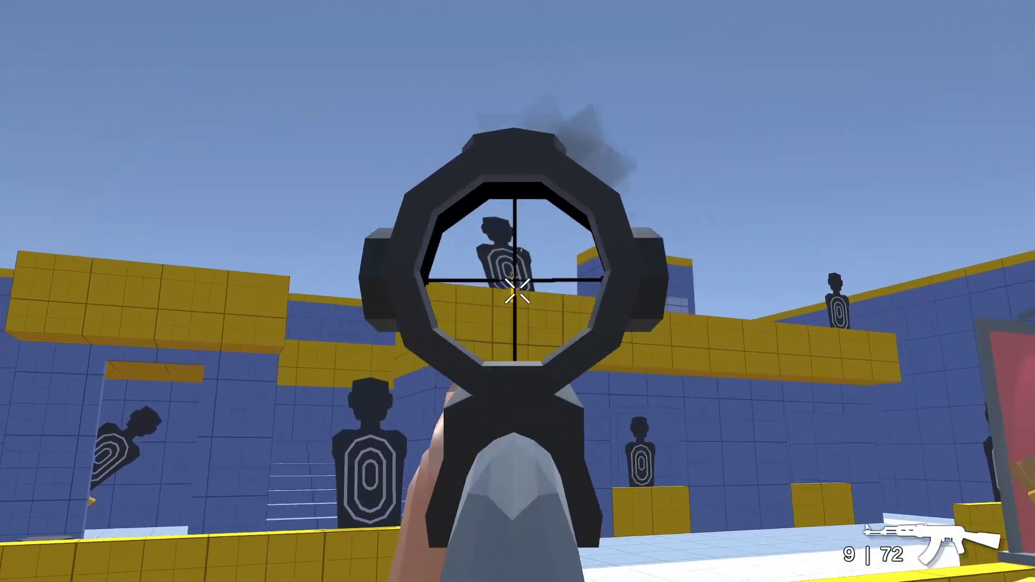
click(517, 291)
click(517, 291)
click(518, 291)
click(517, 291)
click(517, 291)
click(518, 291)
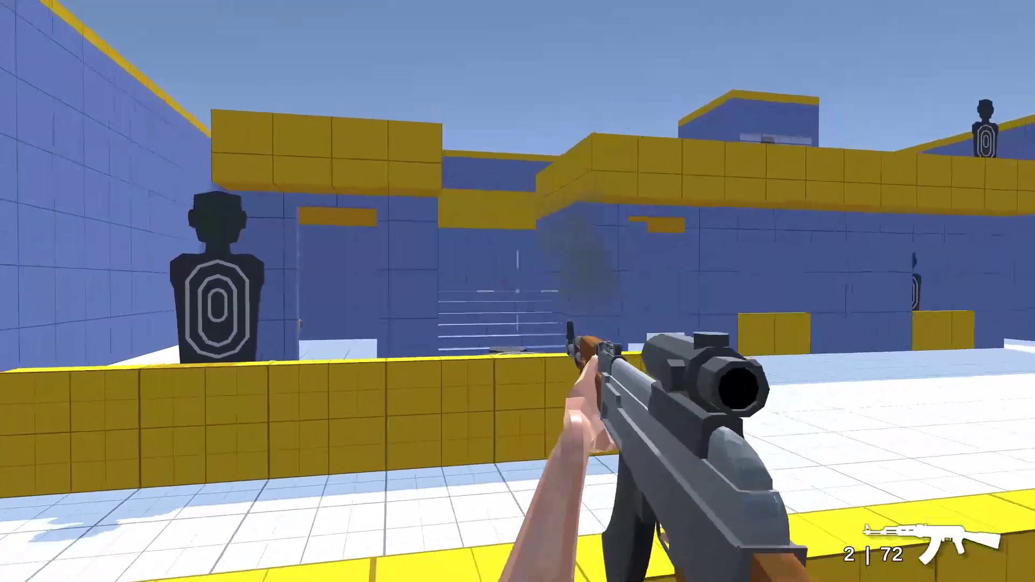
right_click(517, 291)
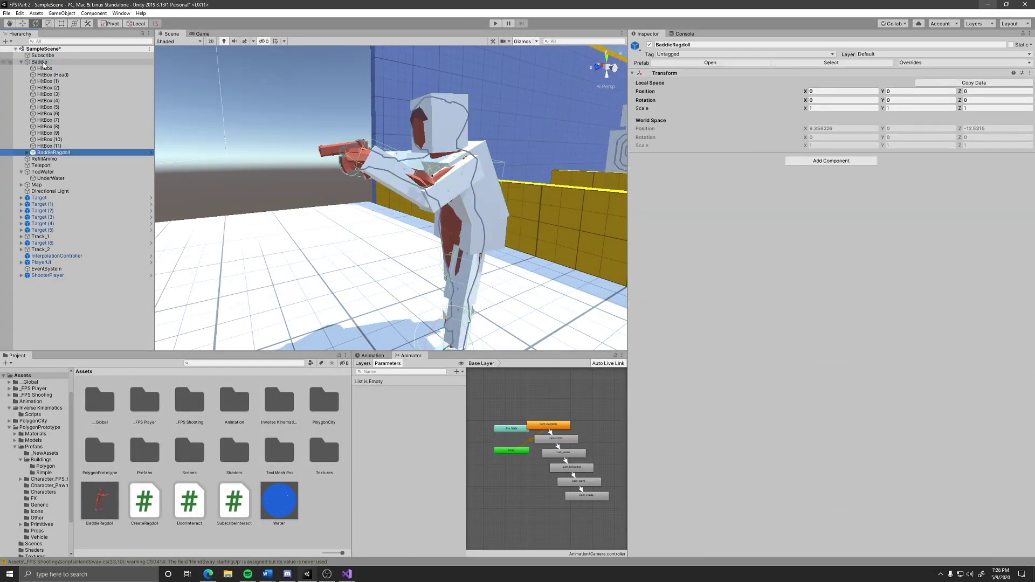
Raise the BaddieRagdoll child about 1.7 units above Baddie to inspect its colliders, and undo the move.
click(28, 25)
scroll(416, 260, down, 5)
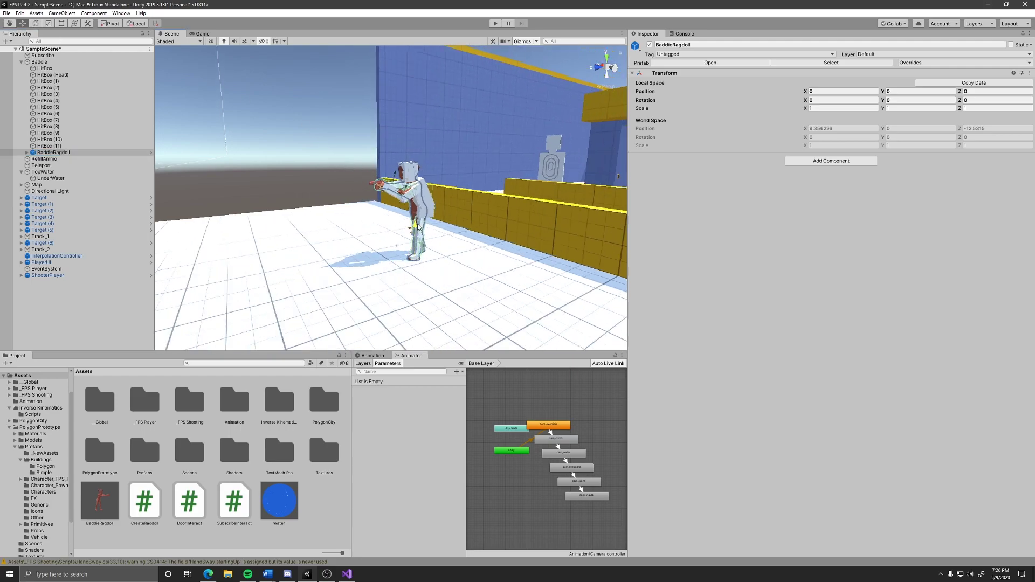
drag(418, 226, 416, 146)
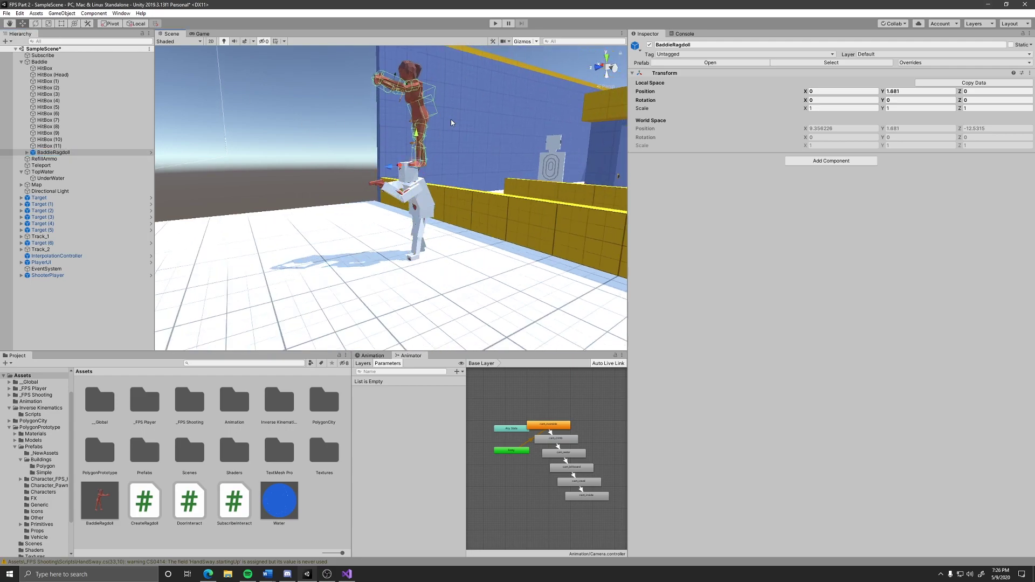
key(ctrl+z)
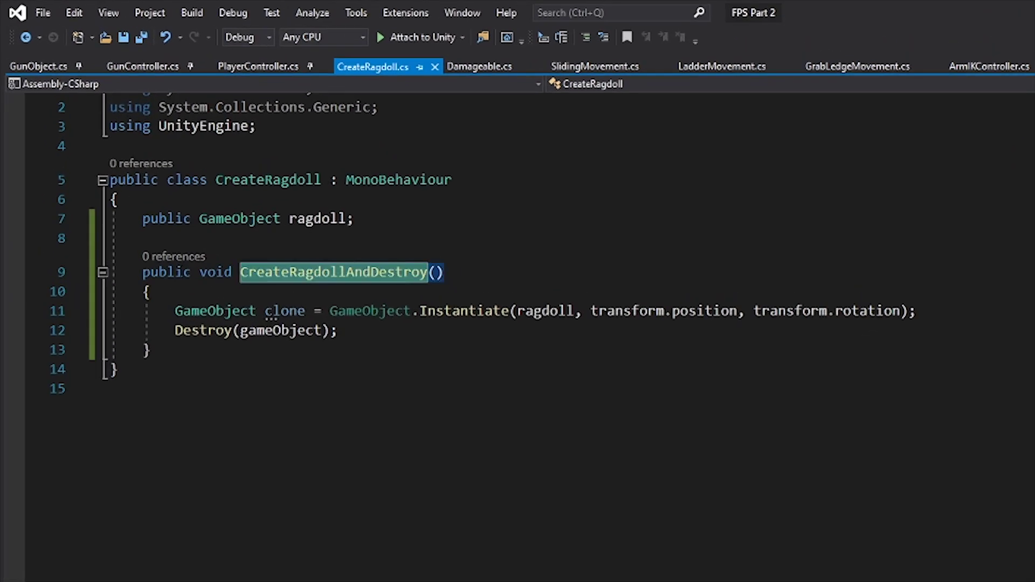
Review the CreateRagdollAndDestroy method in CreateRagdoll.cs, including the position and rotation arguments of its Instantiate call.
click(143, 273)
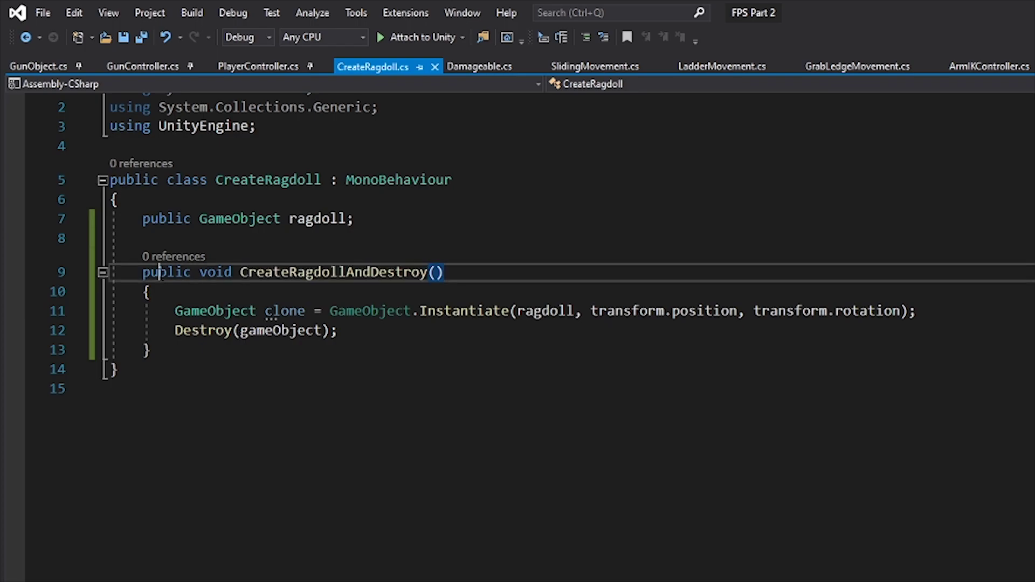
double_click(166, 272)
double_click(210, 272)
double_click(312, 274)
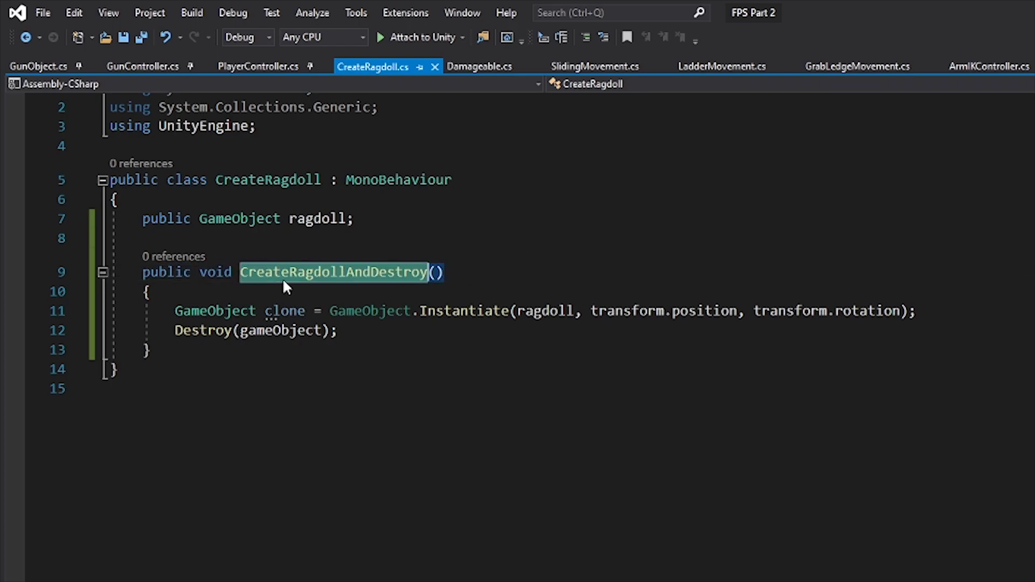
click(351, 336)
drag(591, 311, 814, 319)
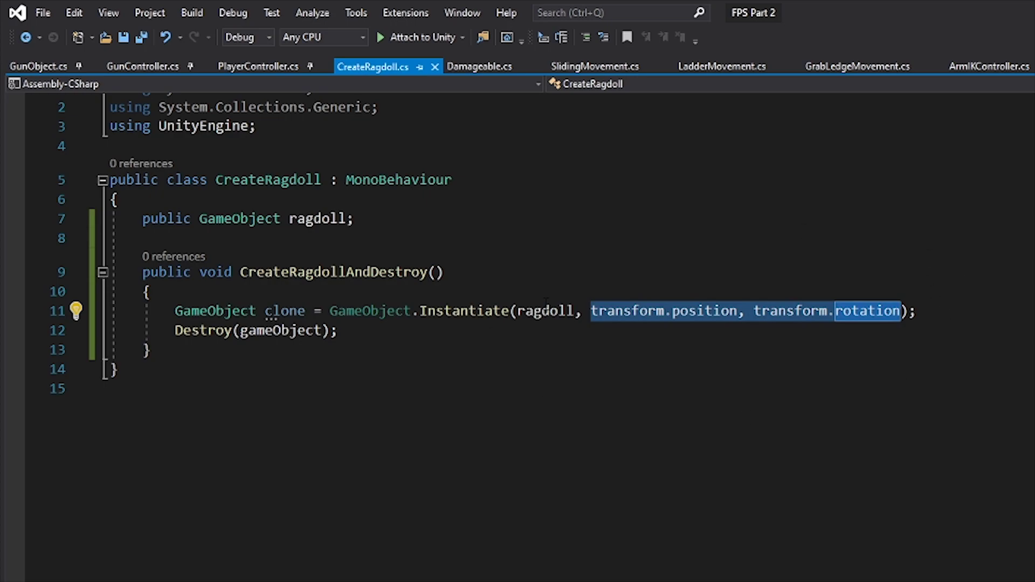
Switch to Unity, add the CreateRagdoll script to Baddie, and assign the BaddieRagdoll prefab as its Ragdoll.
click(36, 62)
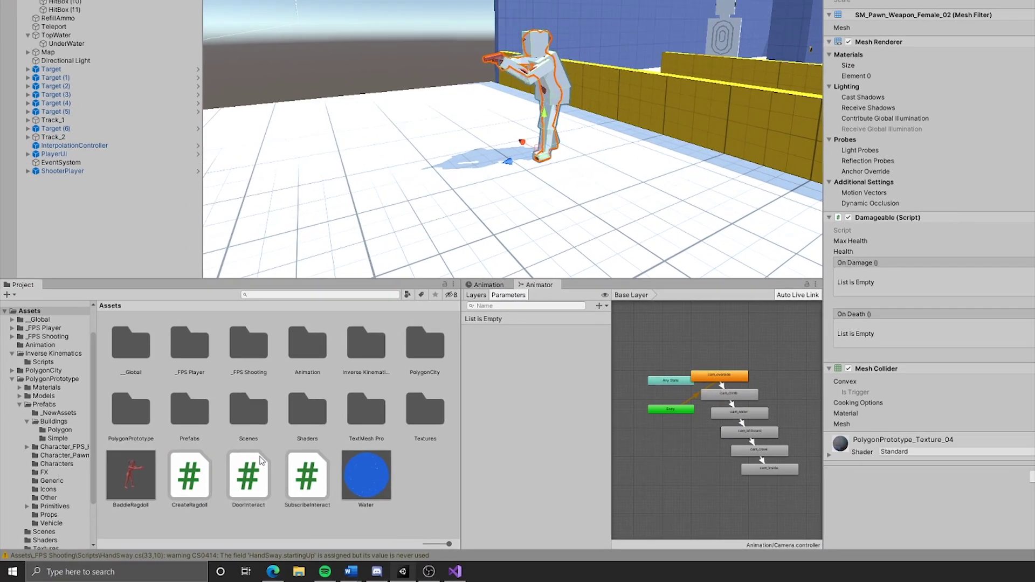
click(140, 505)
drag(283, 431, 458, 353)
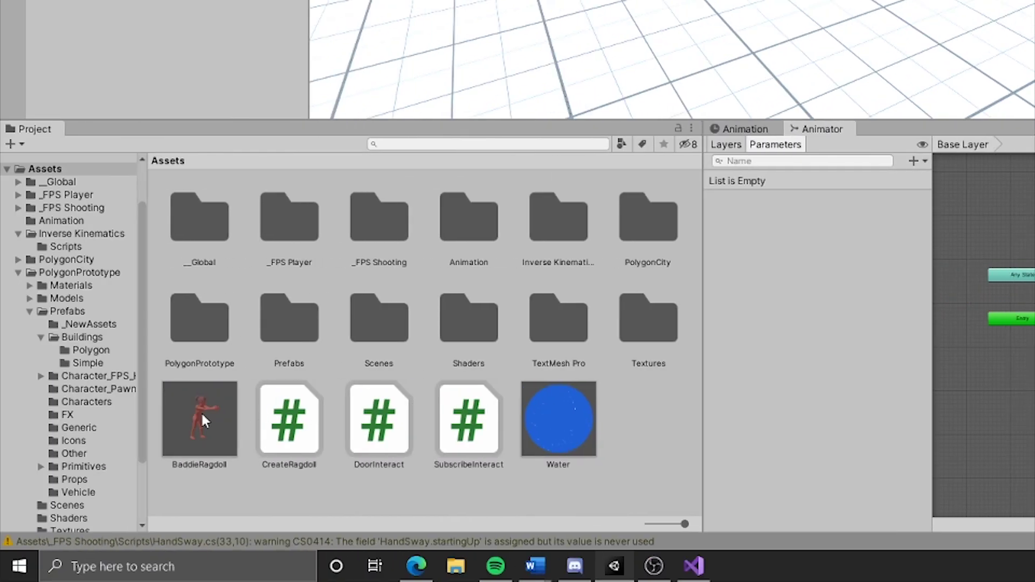
drag(201, 416, 646, 398)
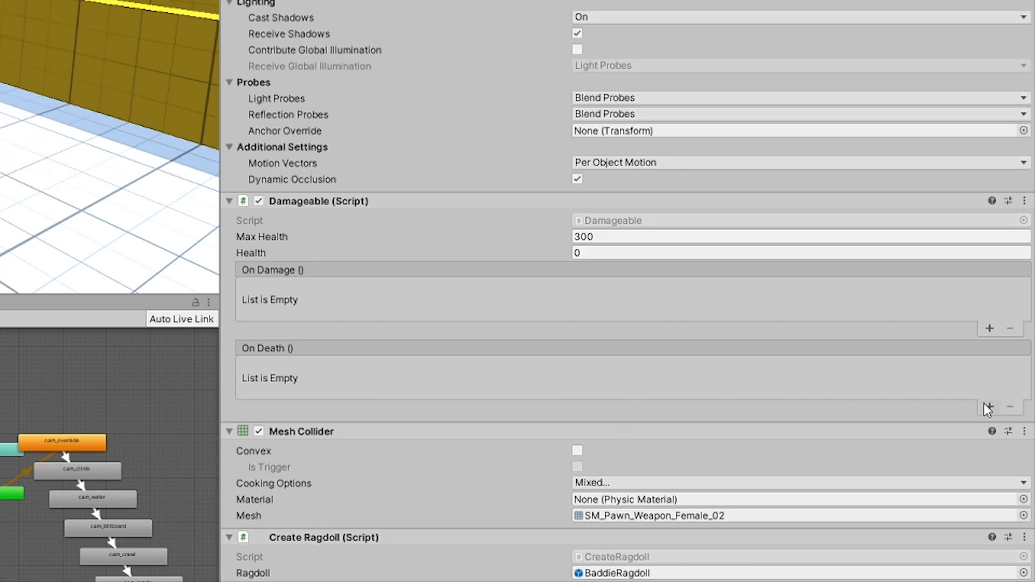
Add an On Death event to Baddie's Damageable script that calls CreateRagdollAndDestroy from the CreateRagdoll component on Baddie.
click(989, 232)
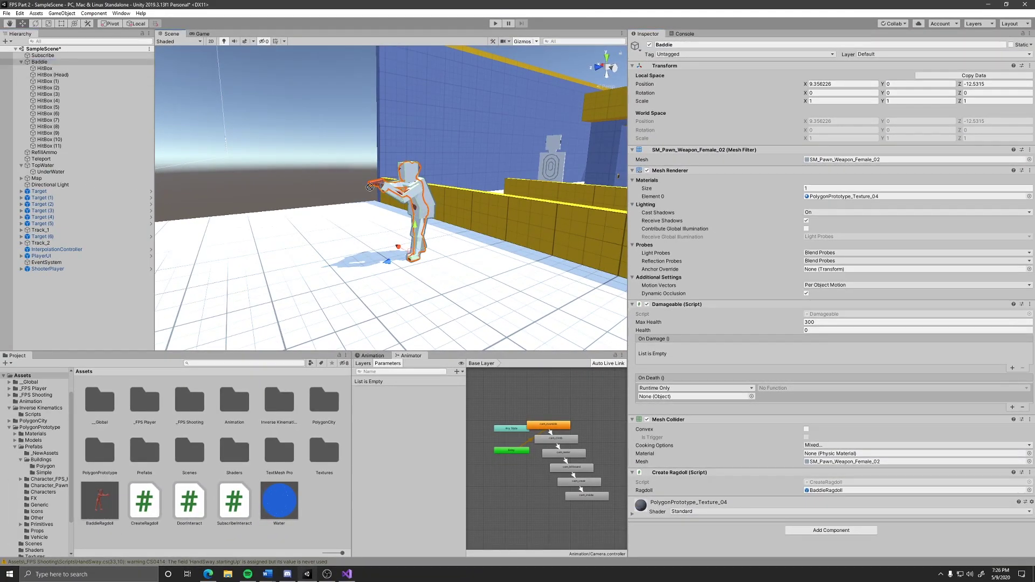
drag(370, 187, 751, 395)
click(780, 389)
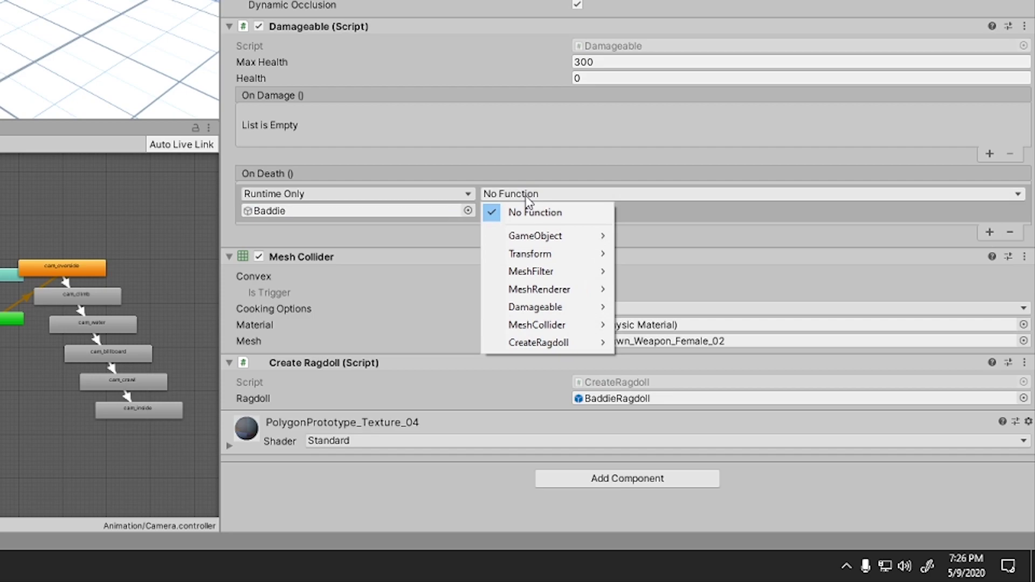
mouse_move(555, 341)
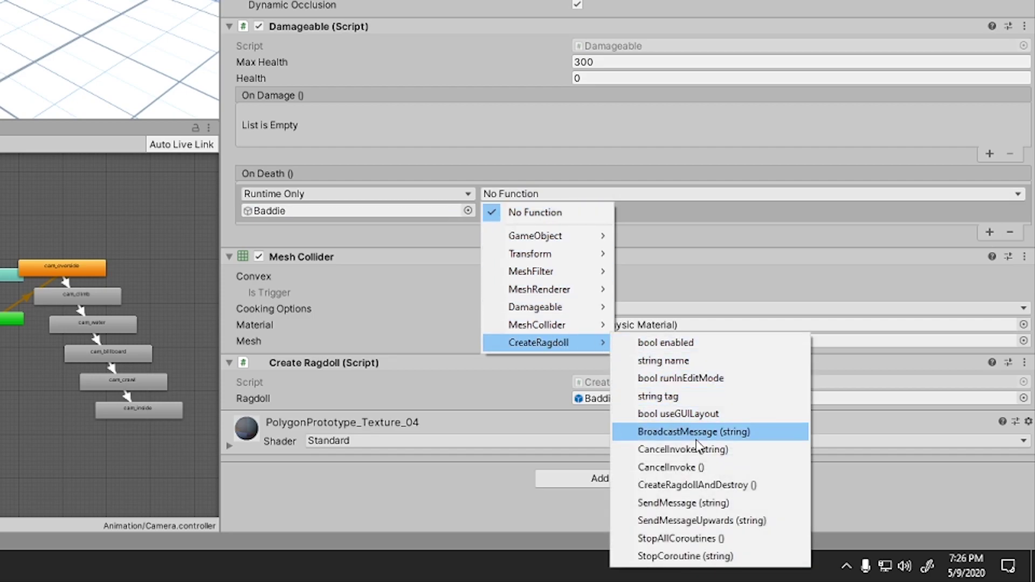
click(703, 485)
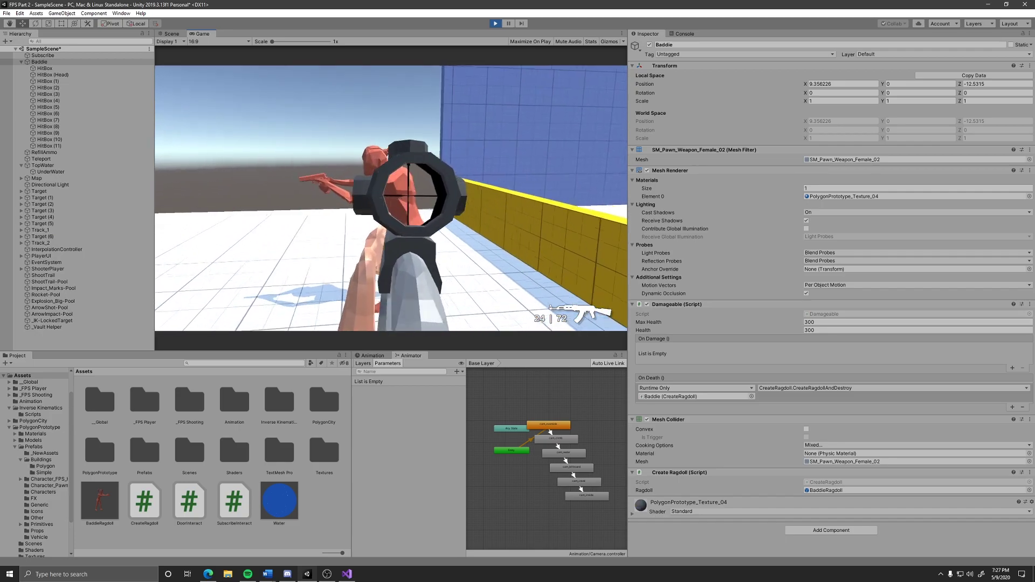
Play-test the death event by shooting Baddie until it dies, examine the fallen ragdoll up close, and exit play mode.
click(391, 199)
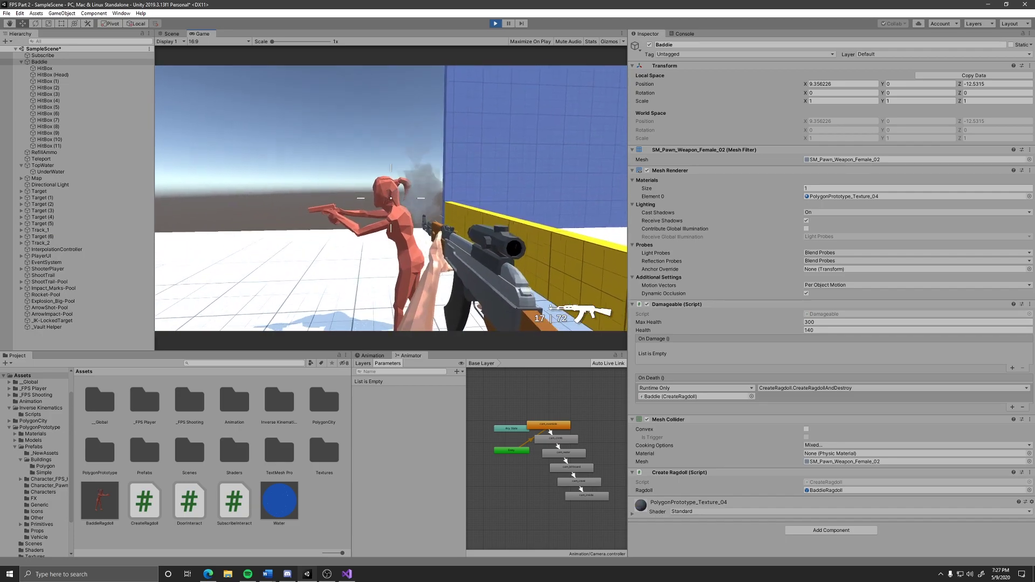
click(390, 198)
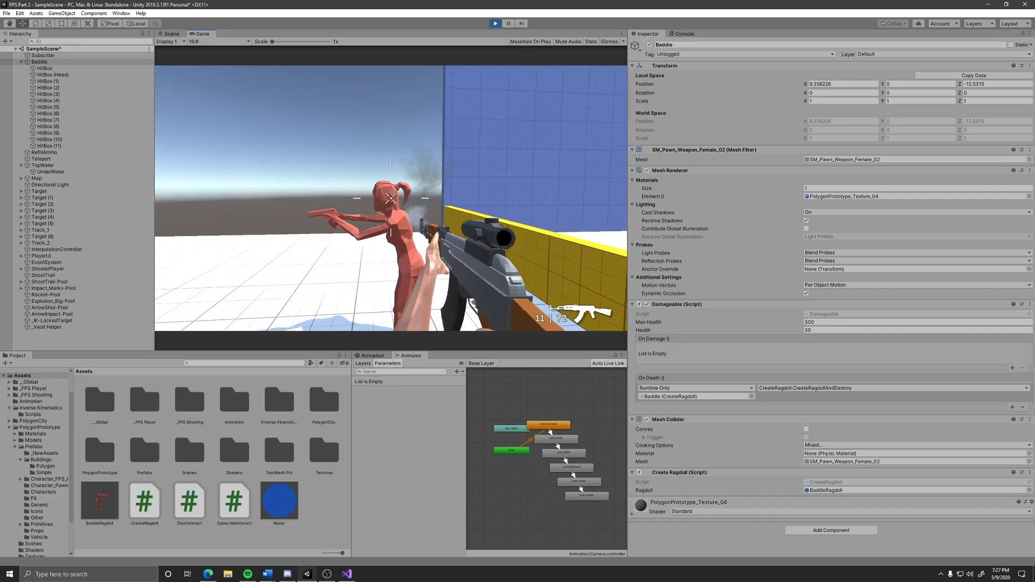
click(390, 198)
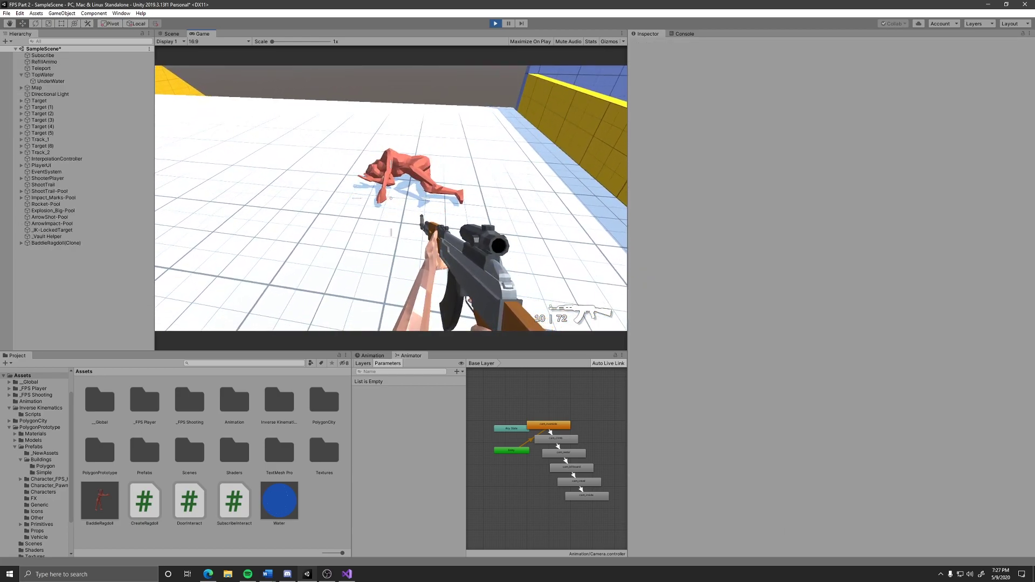
key(w)
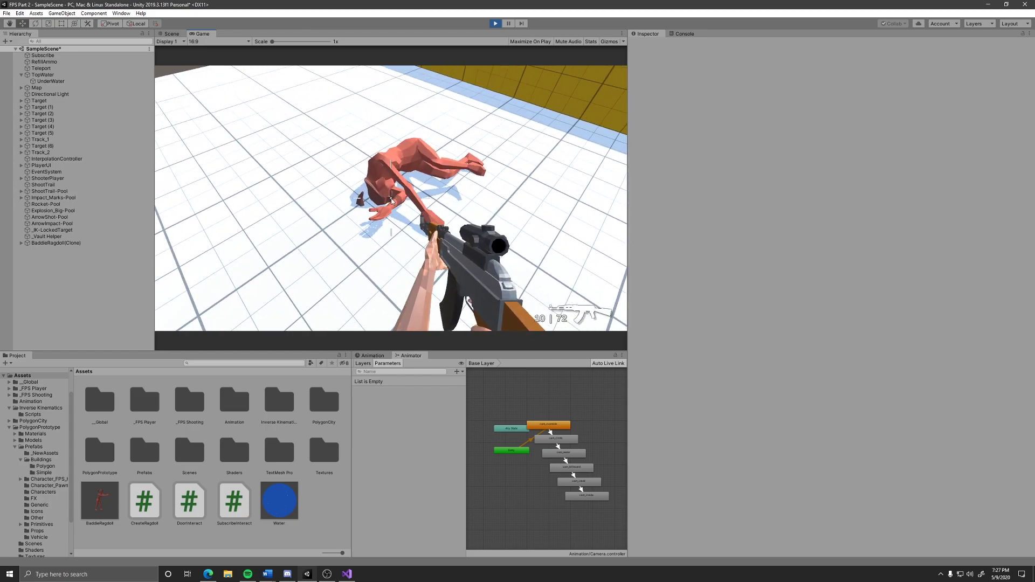
key(ctrl+p)
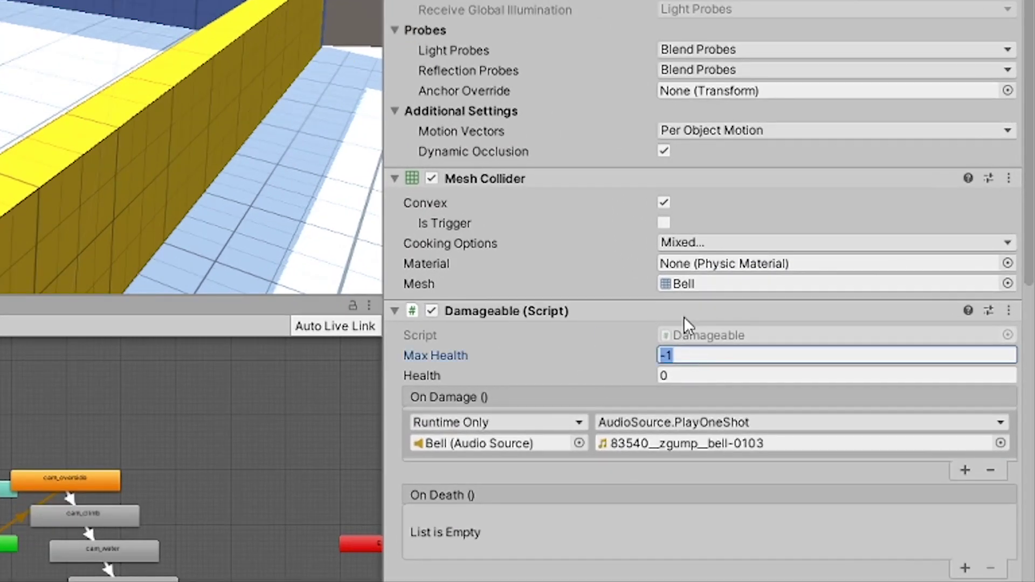
Set the Max Health of the Bell's Damageable script to -1.
text(0)
key(Return)
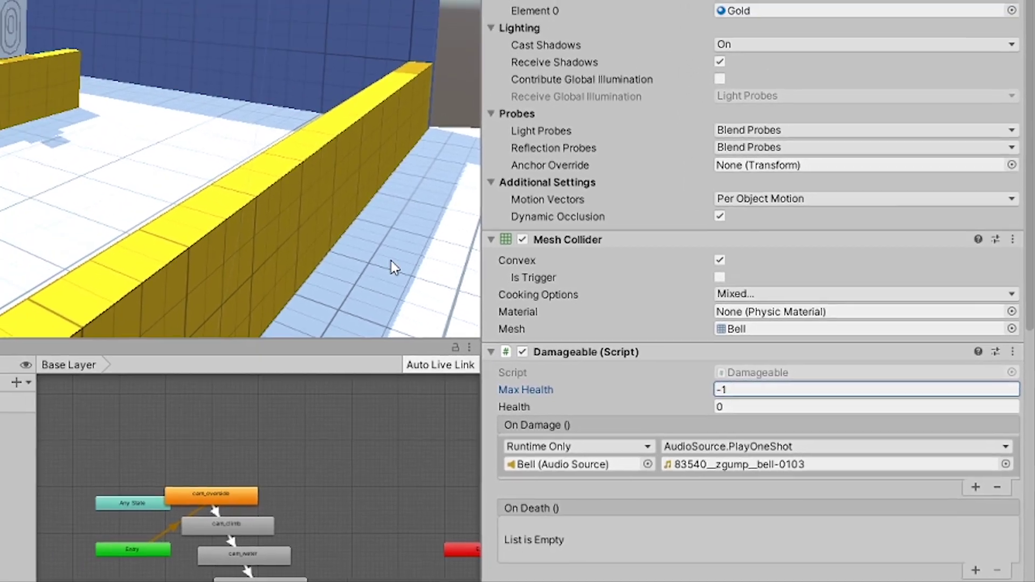
scroll(552, 415, down, 10)
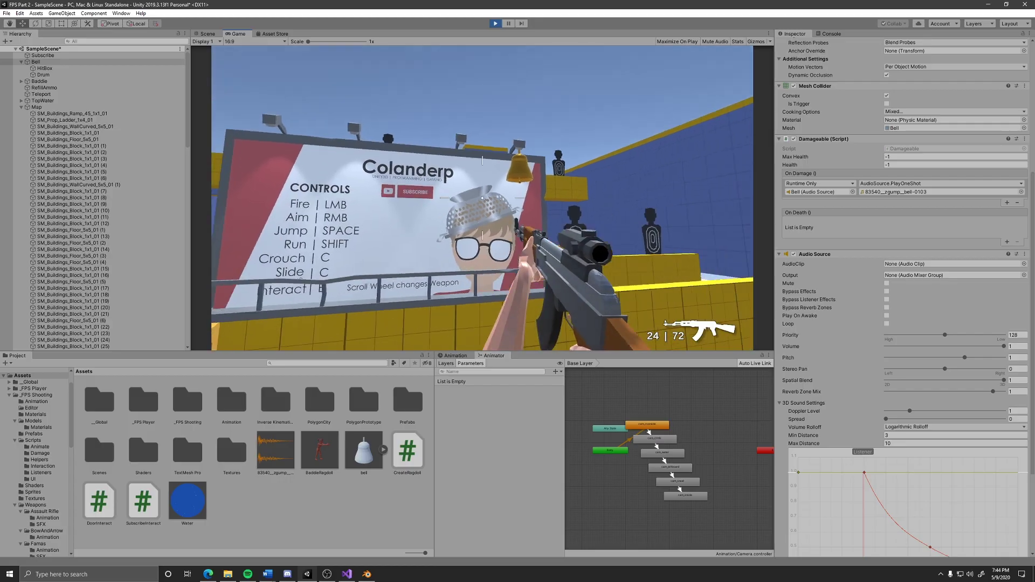
Play-test the Bell's damage event by shooting it with the assault rifle and the minigun.
right_click(482, 198)
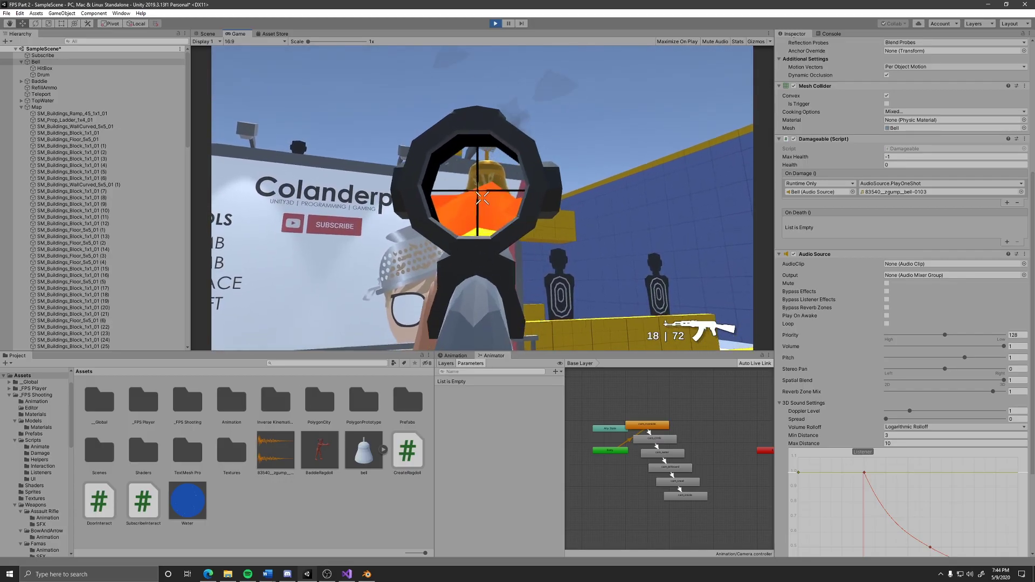
scroll(482, 198, down, 1)
scroll(482, 198, down, 1)
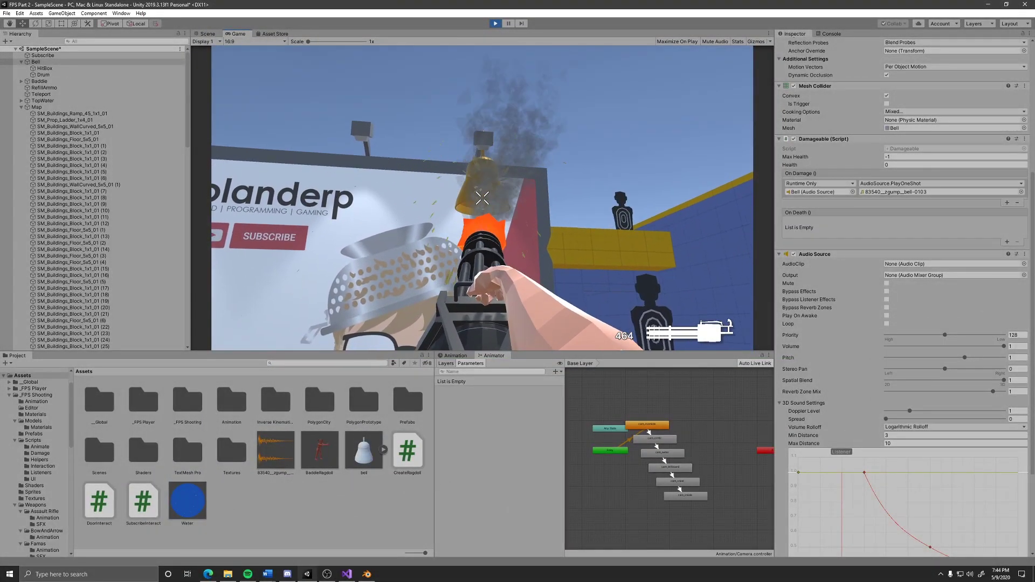
Fire the minigun at the Bell in play mode to test its damage sound.
drag(482, 198, 482, 198)
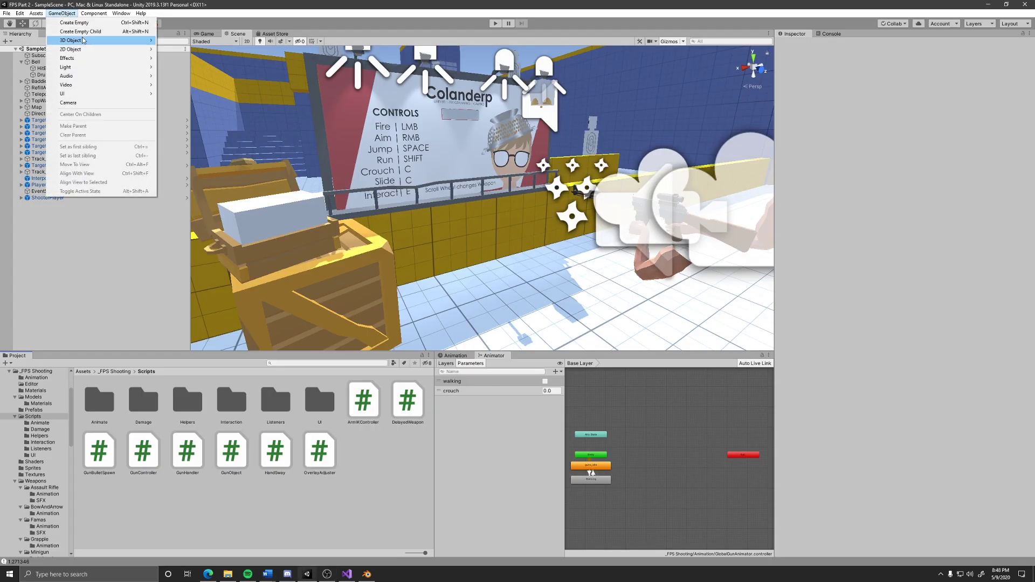
Create a cube in the scene and assign it to the Interactable layer.
click(178, 41)
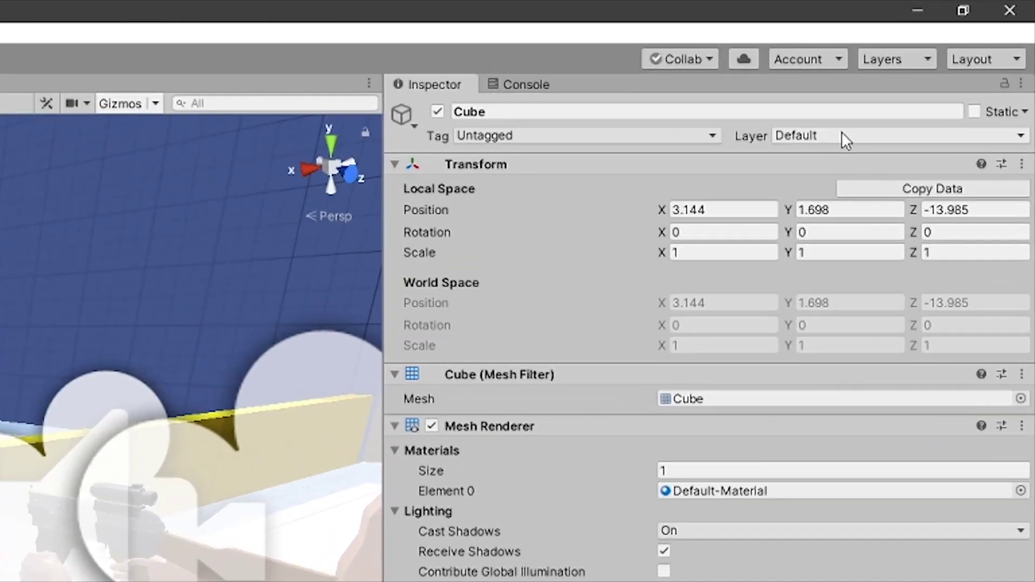
click(958, 54)
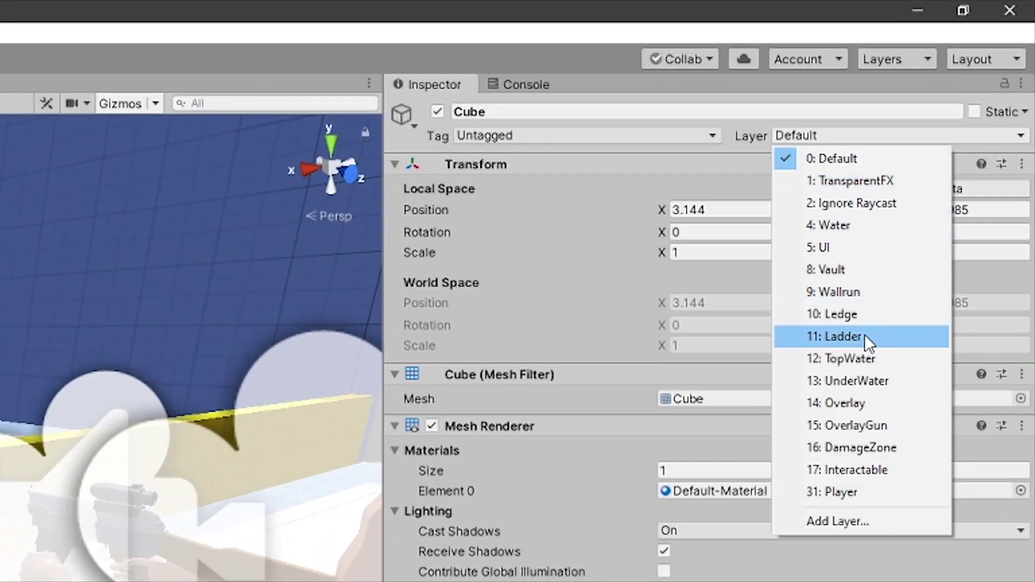
click(845, 470)
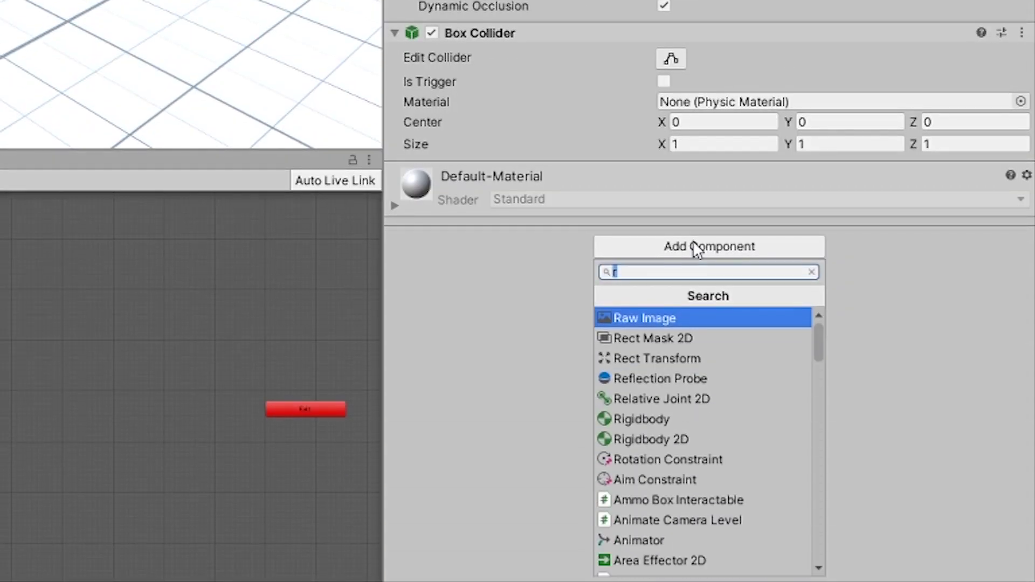
Add the Interactable script to the cube with an Interact Range of 3 and the description "Hovered Over".
text(inter)
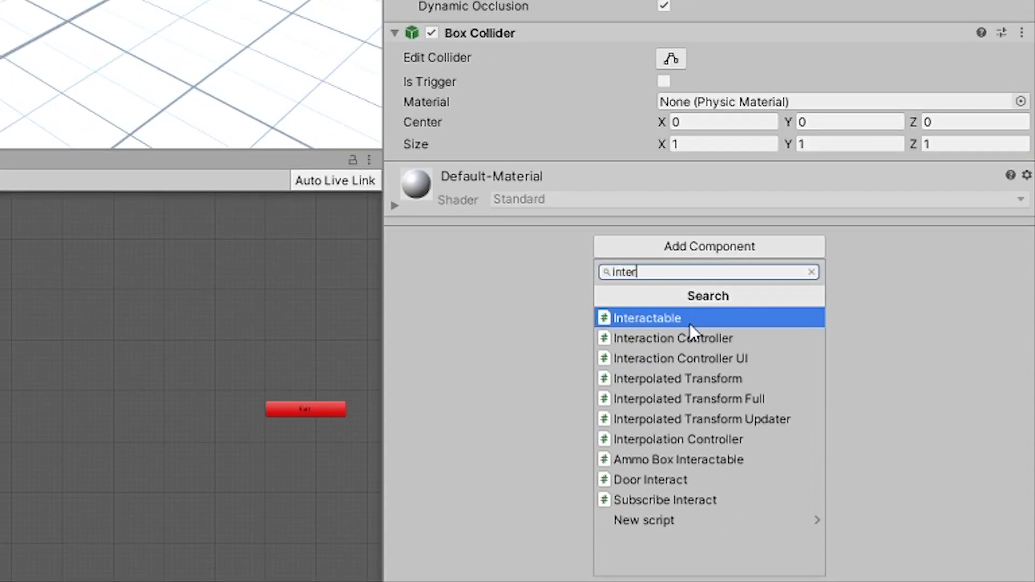
click(690, 321)
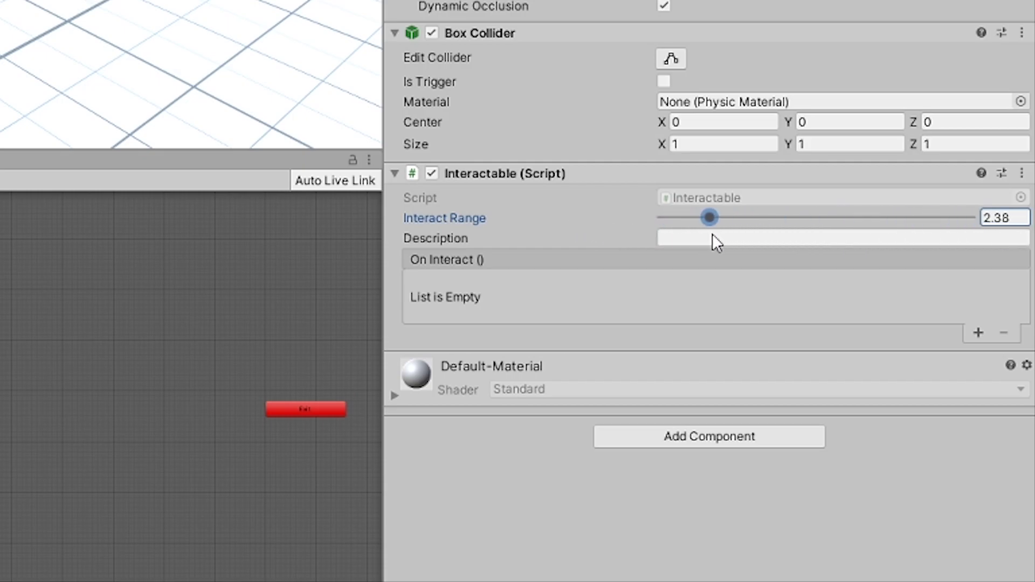
drag(713, 234, 719, 234)
click(1020, 217)
text(3)
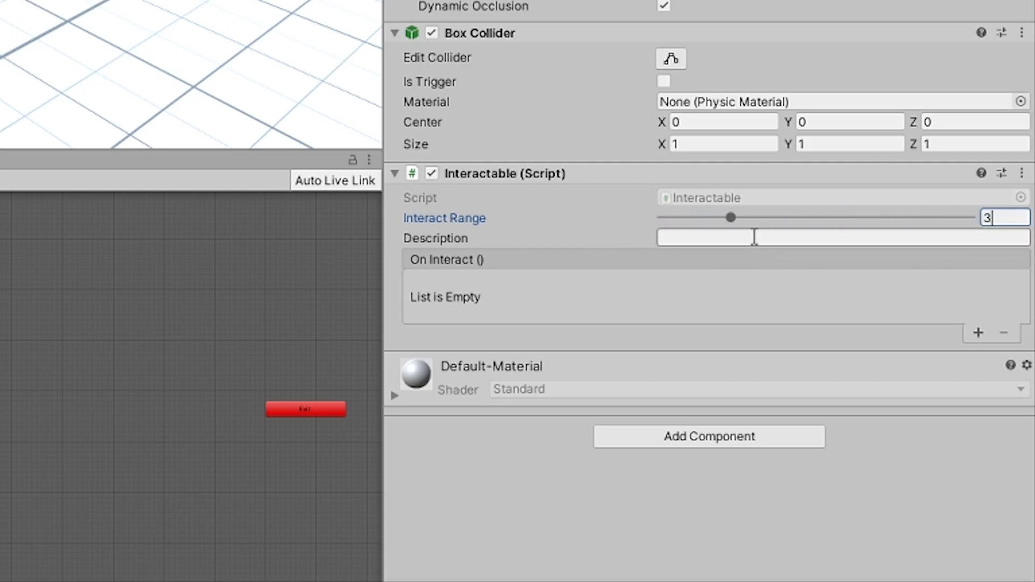
click(694, 239)
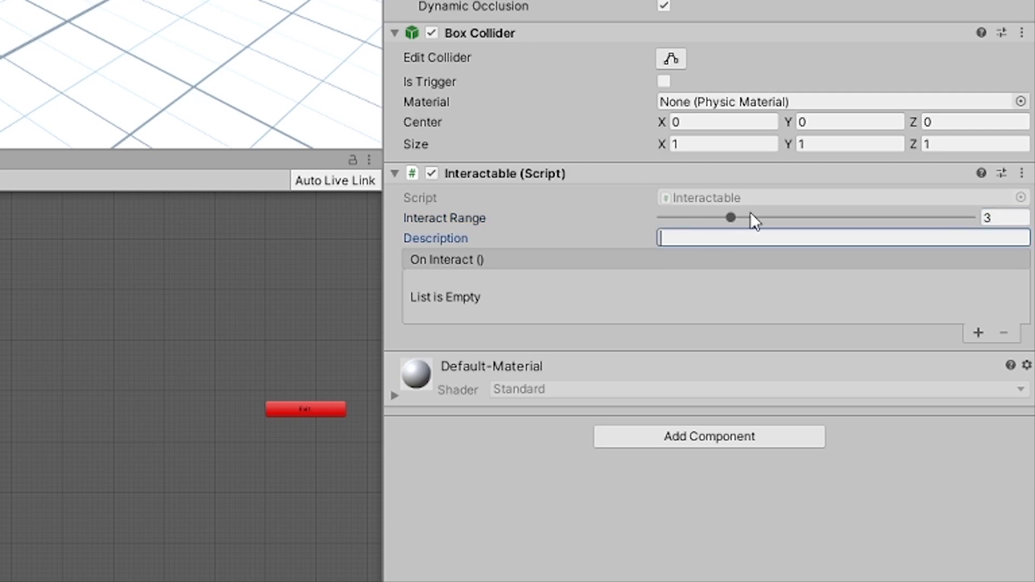
text(Hovered Over)
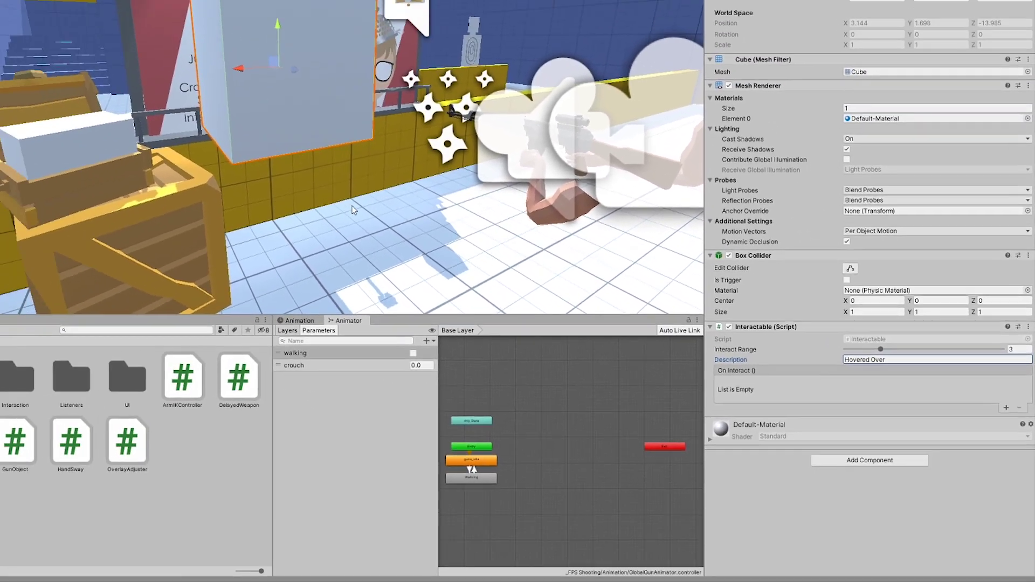
Place the pistol model from the Models folder on the wooden crate beside the chest, as PickupPistol.
right_drag(353, 210, 258, 213)
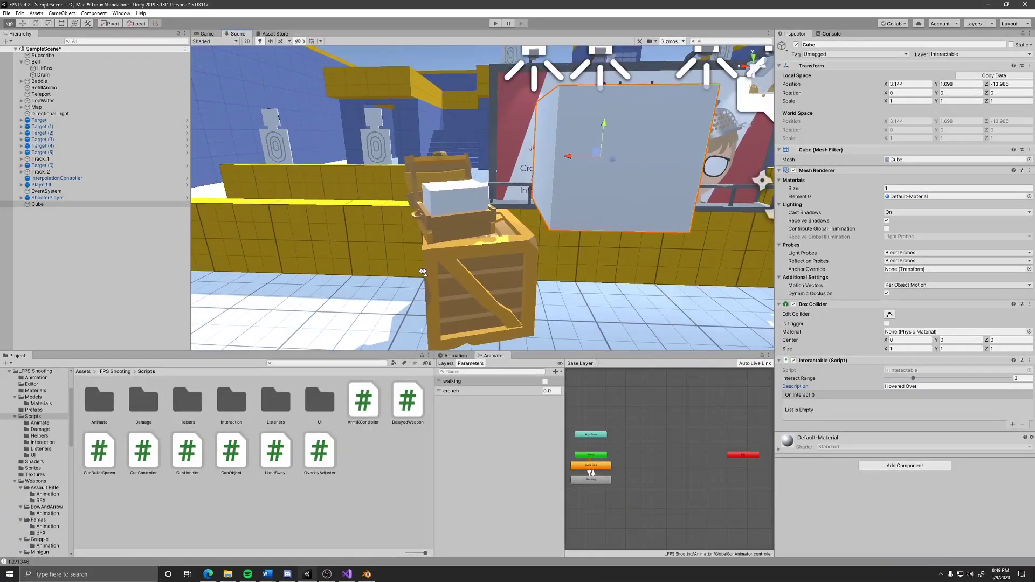
right_drag(423, 271, 436, 277)
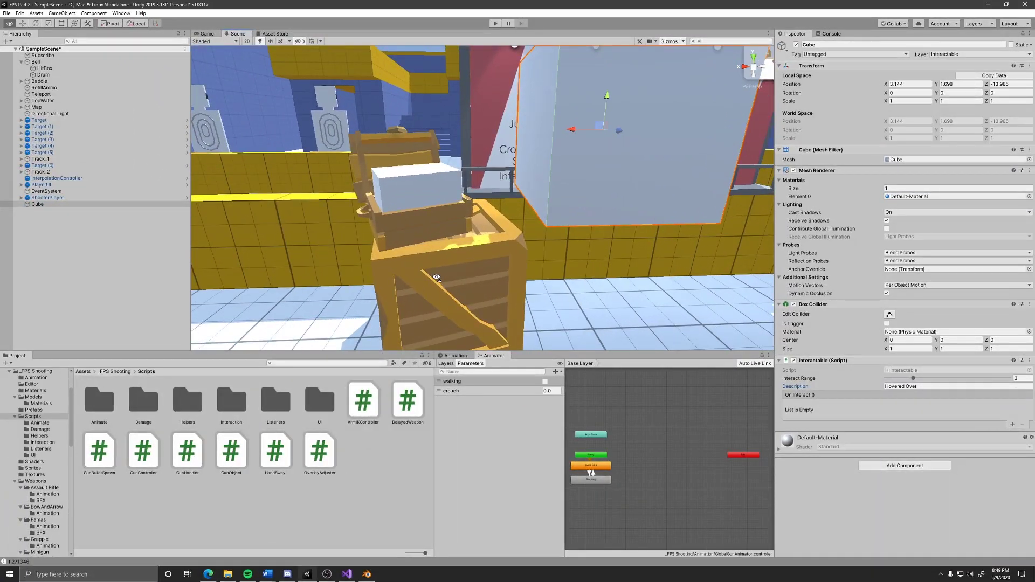
click(30, 398)
click(234, 503)
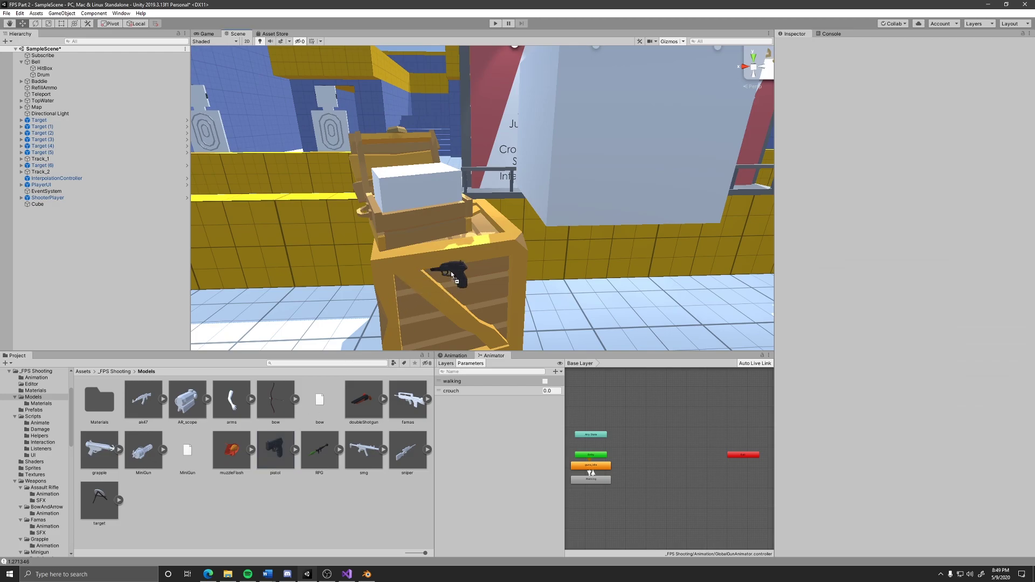
drag(452, 275, 490, 226)
right_drag(491, 221, 498, 204)
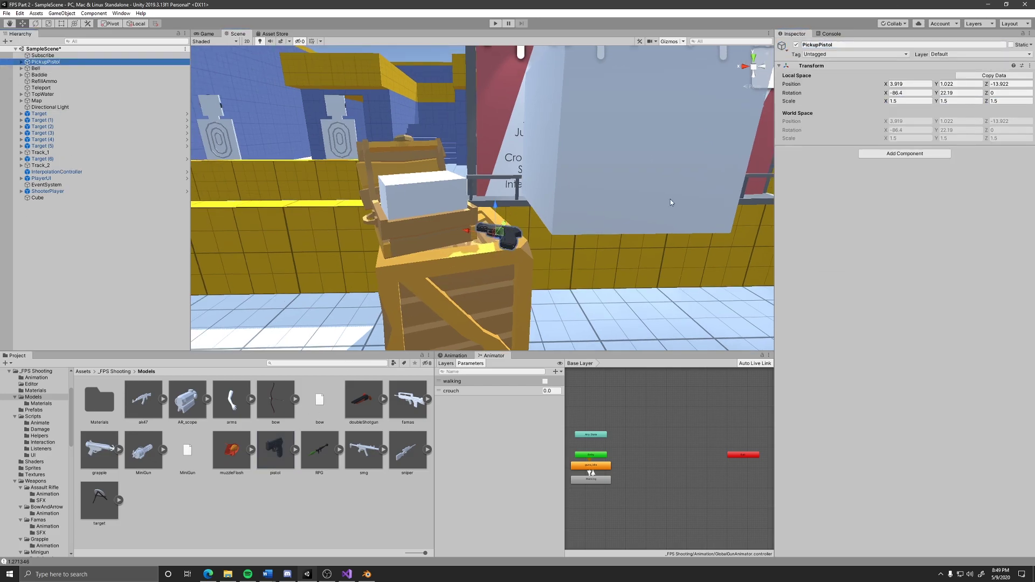
Rename the cube to Interactable and make it a child of PickupPistol.
click(670, 202)
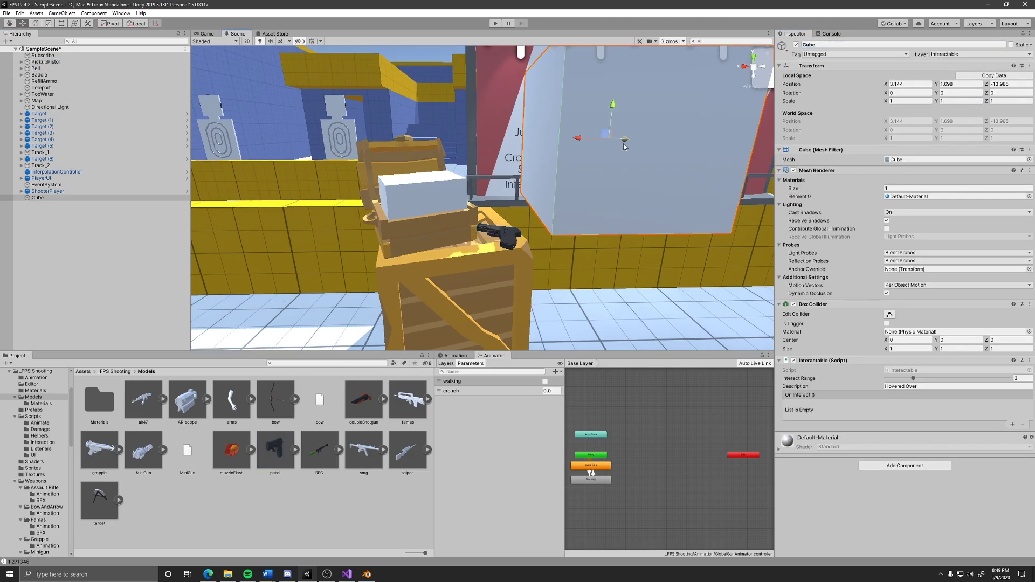
click(37, 197)
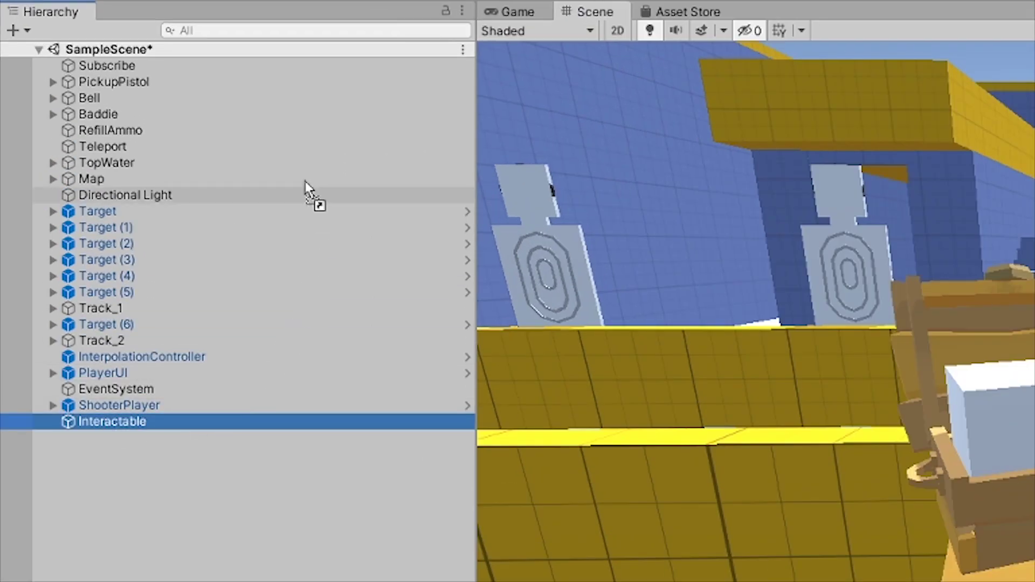
drag(305, 188, 191, 83)
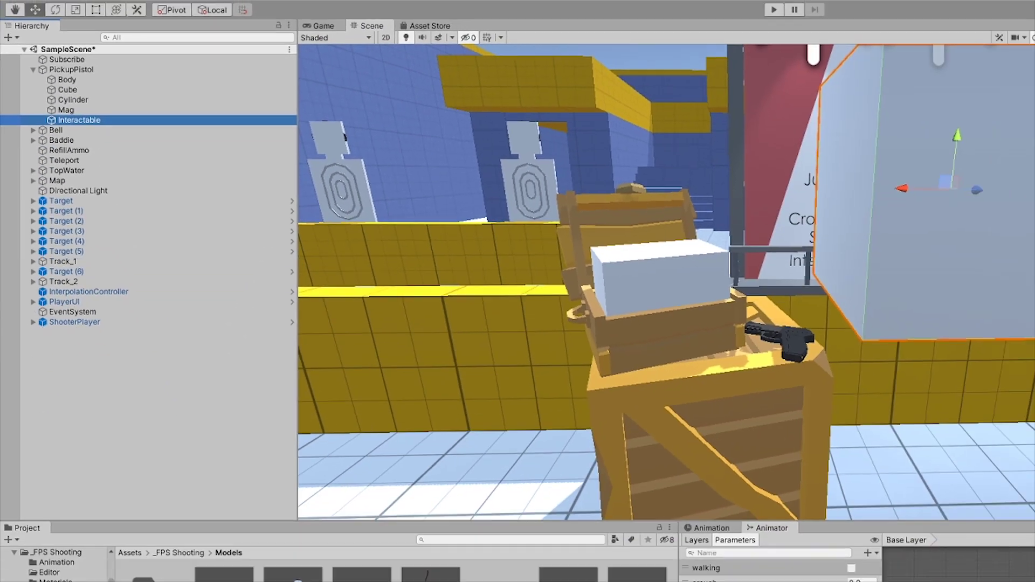
Reset the Interactable cube's transform and scale it to 0.26, 0.19, 0.07 to enclose the pistol.
click(1029, 66)
click(1002, 74)
drag(885, 101, 872, 102)
click(935, 102)
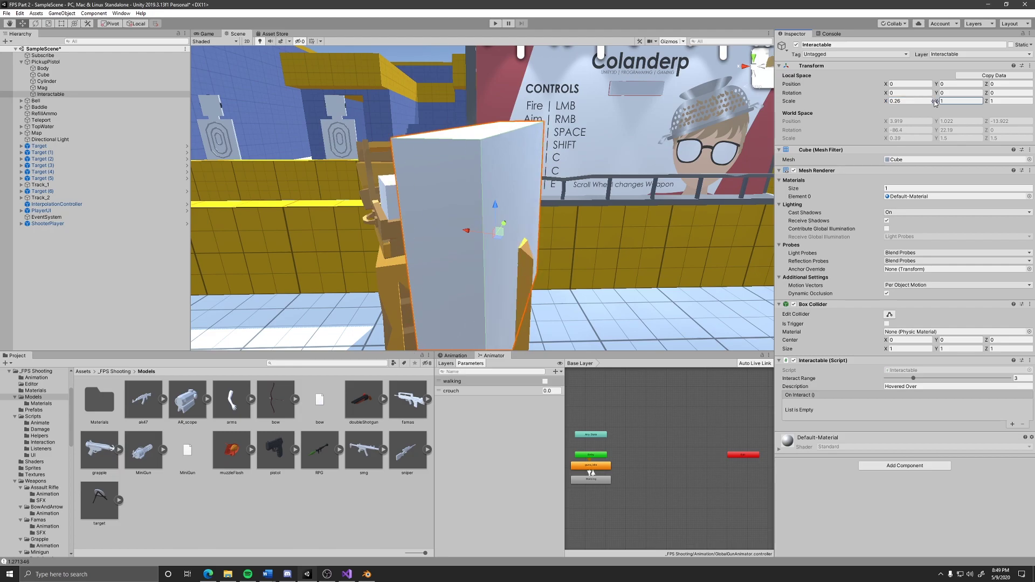
text(0.19)
key(Tab)
text(0.07)
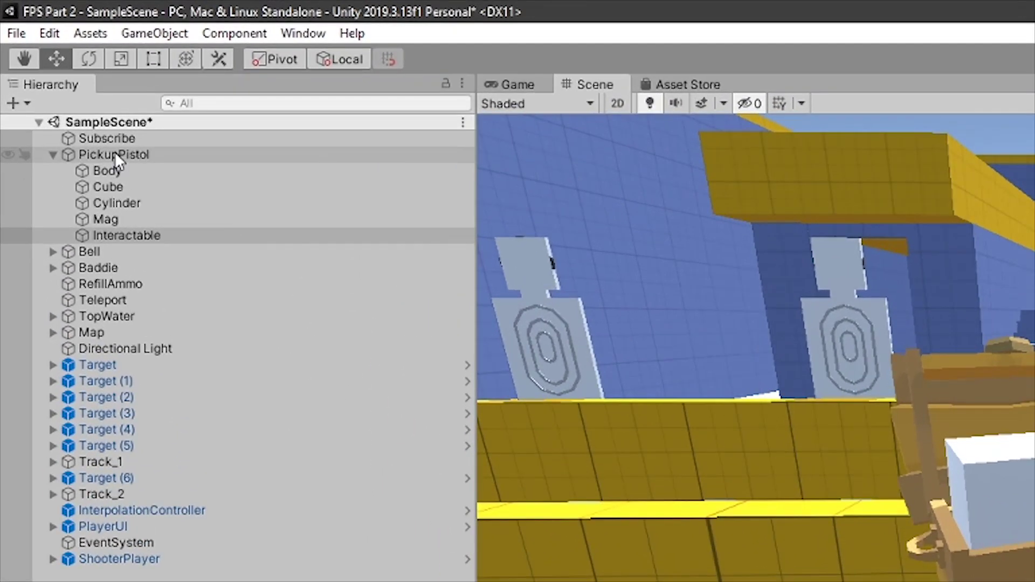
Add the Gun Pickup script to PickupPistol and assign the Pistol gun object as Pickup This Gun.
click(46, 61)
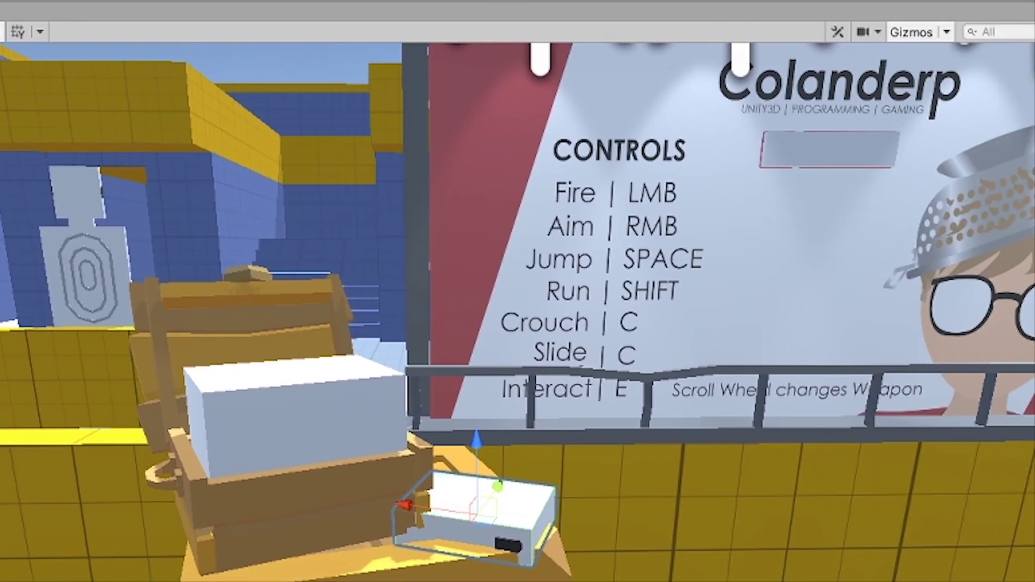
click(693, 238)
text(pic)
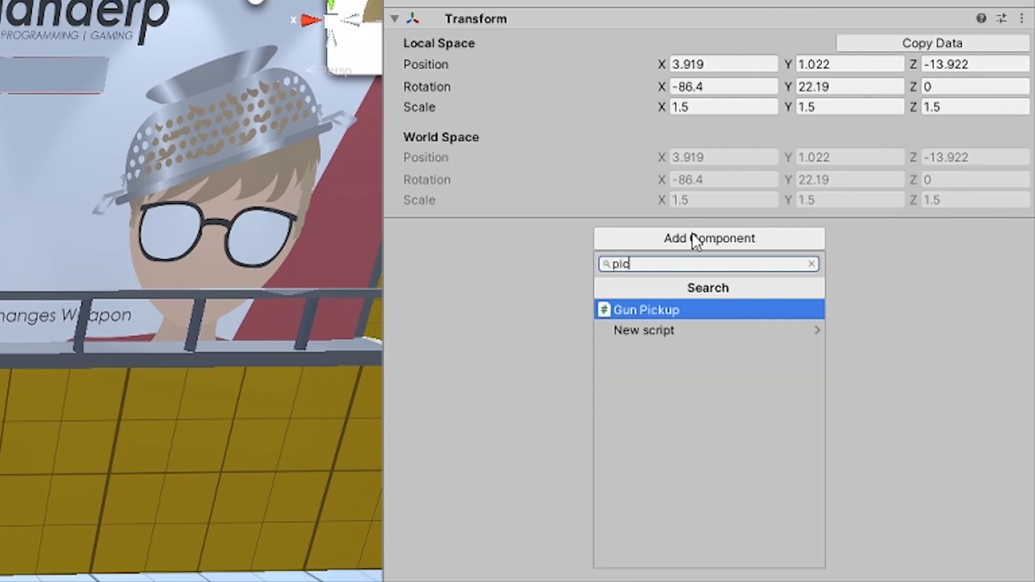
key(Return)
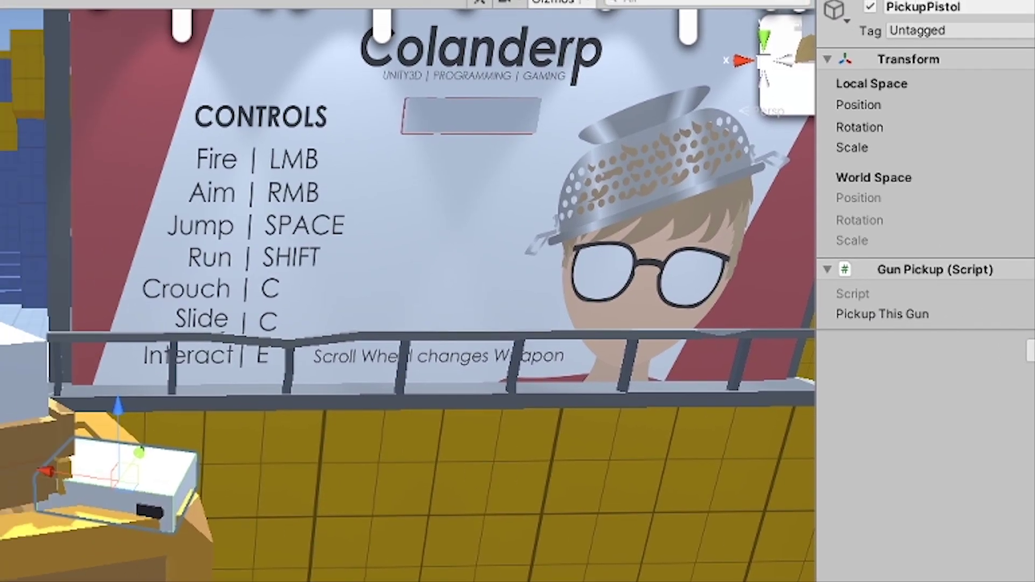
click(1031, 314)
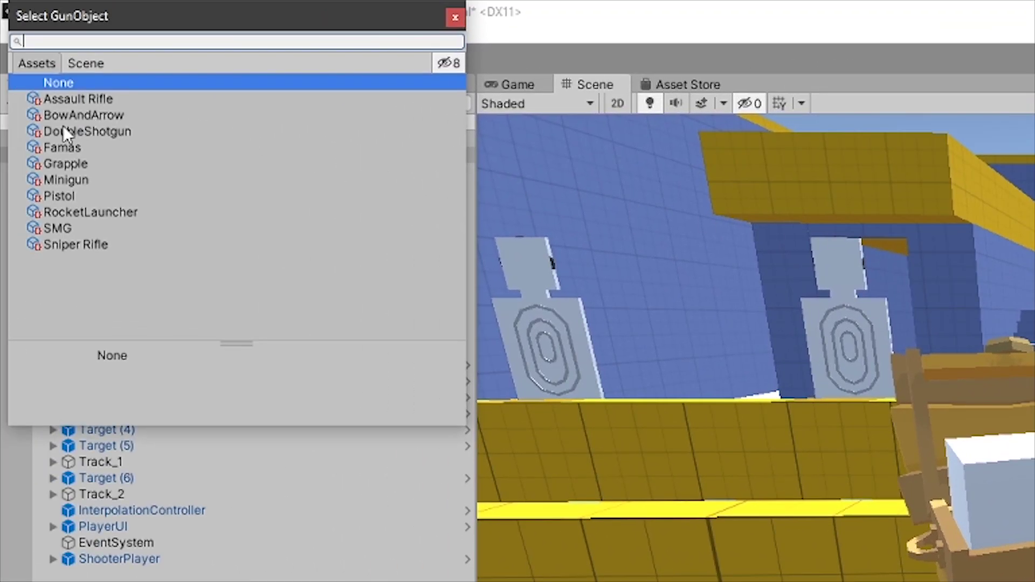
click(60, 197)
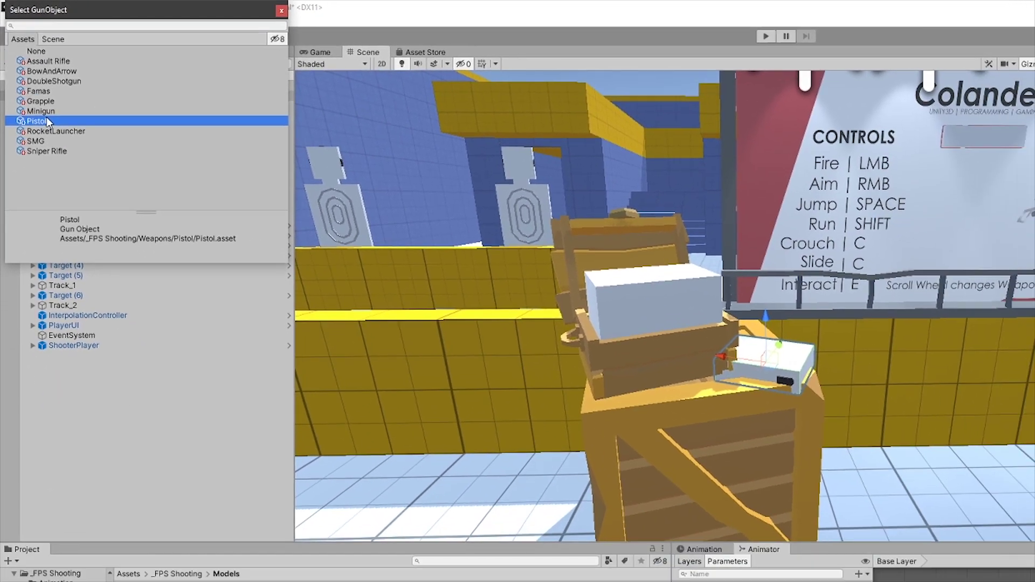
double_click(76, 190)
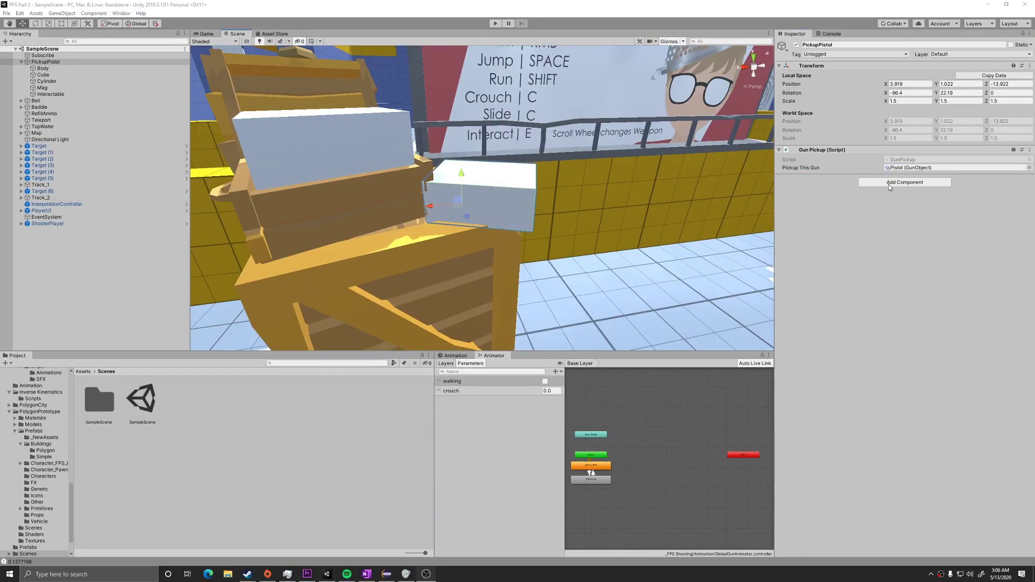
Add a Box Collider to PickupPistol with center 0.01, 0.02, 0 and size 0.38, 0.11, 0.03.
click(904, 182)
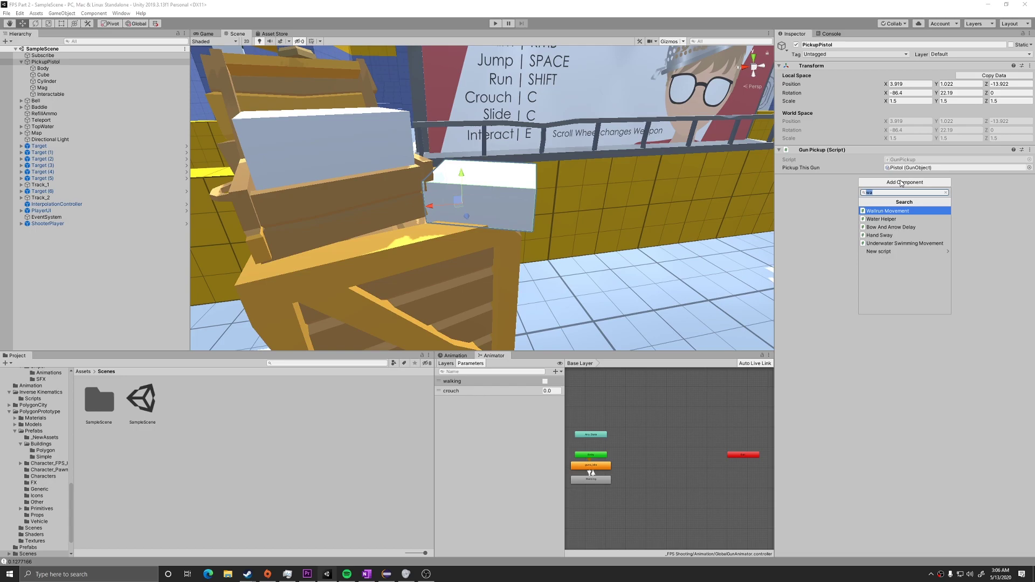
click(886, 210)
drag(886, 222, 971, 223)
scroll(596, 231, up, 6)
alt+drag(596, 232, 480, 212)
middle_drag(481, 212, 444, 186)
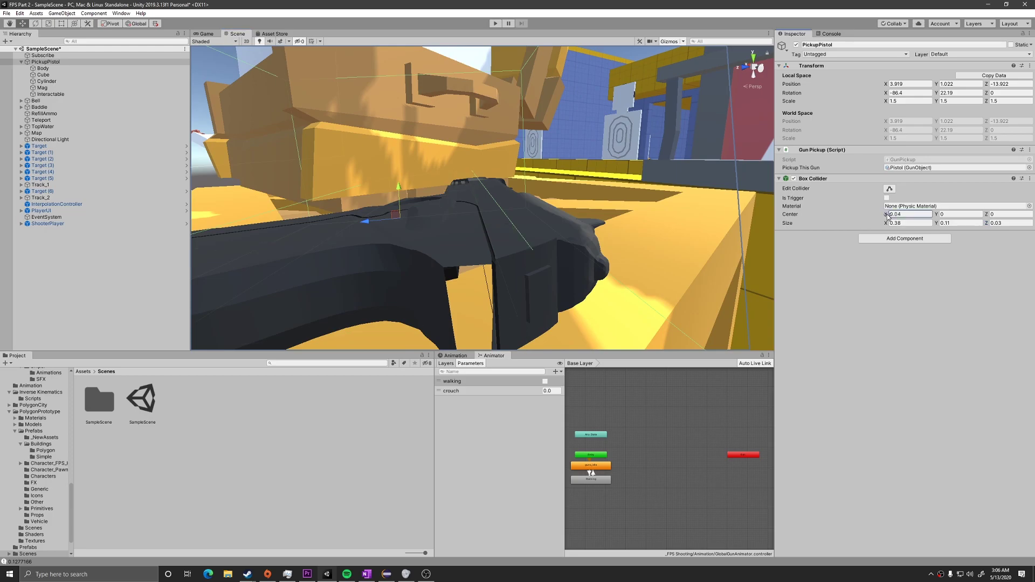
drag(987, 214, 990, 215)
alt+drag(603, 237, 693, 204)
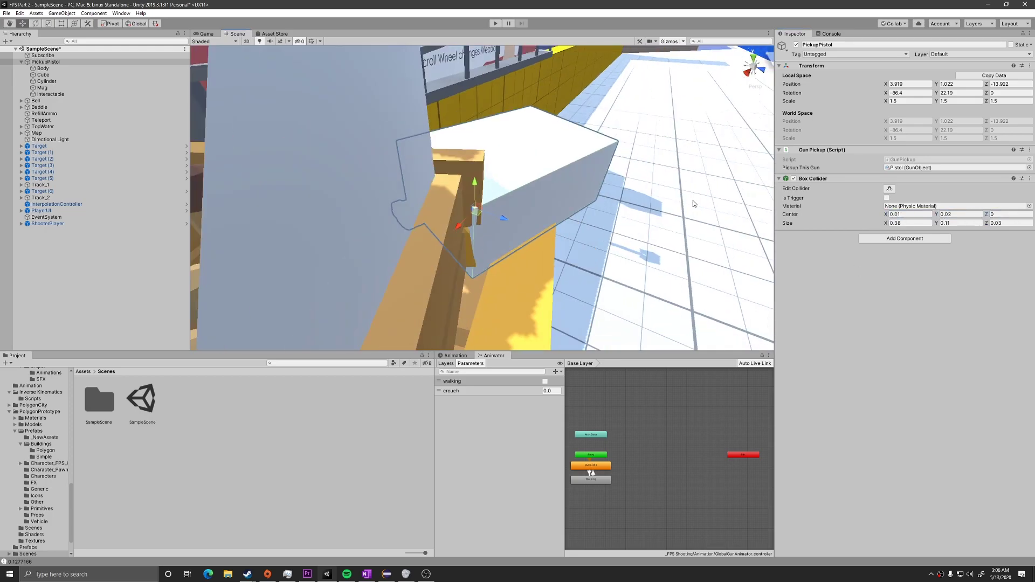
Set the description of the Interactable child's script to "Pickup Pistol".
click(79, 94)
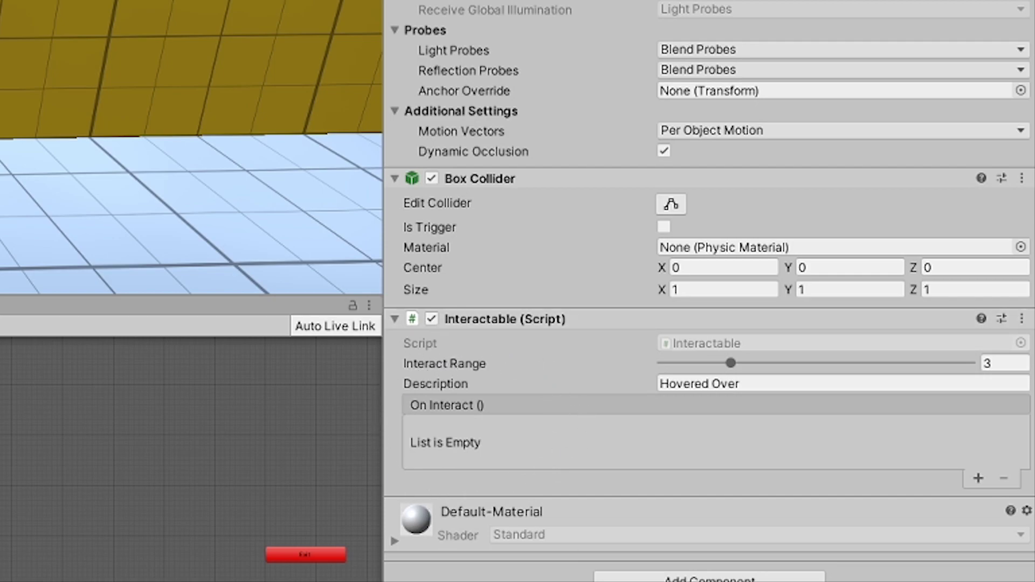
click(759, 387)
text(Pickup Pistol)
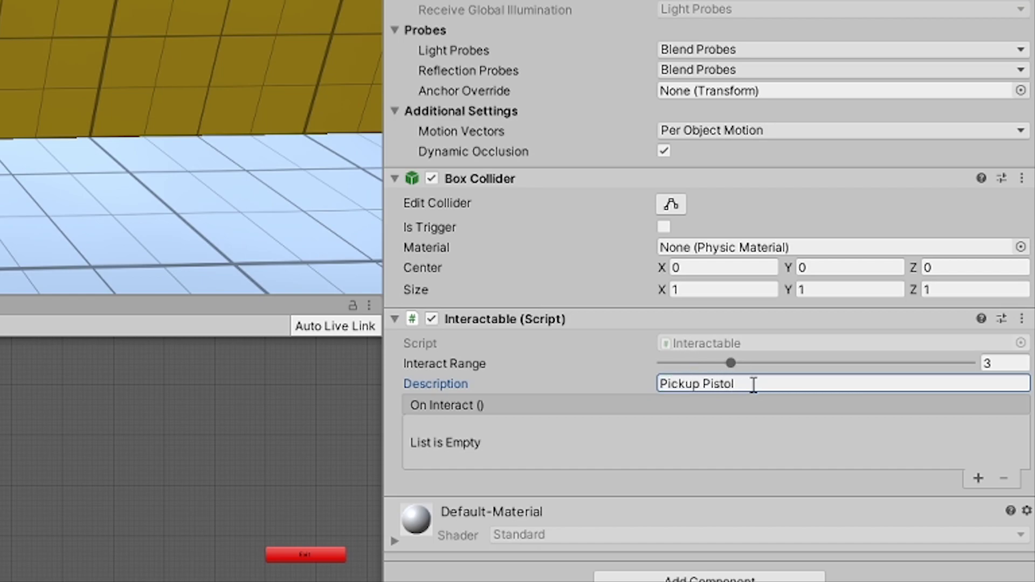
Add an On Interact event that calls PickupAndGivePlayerGun from the GunPickup component on PickupPistol.
click(978, 478)
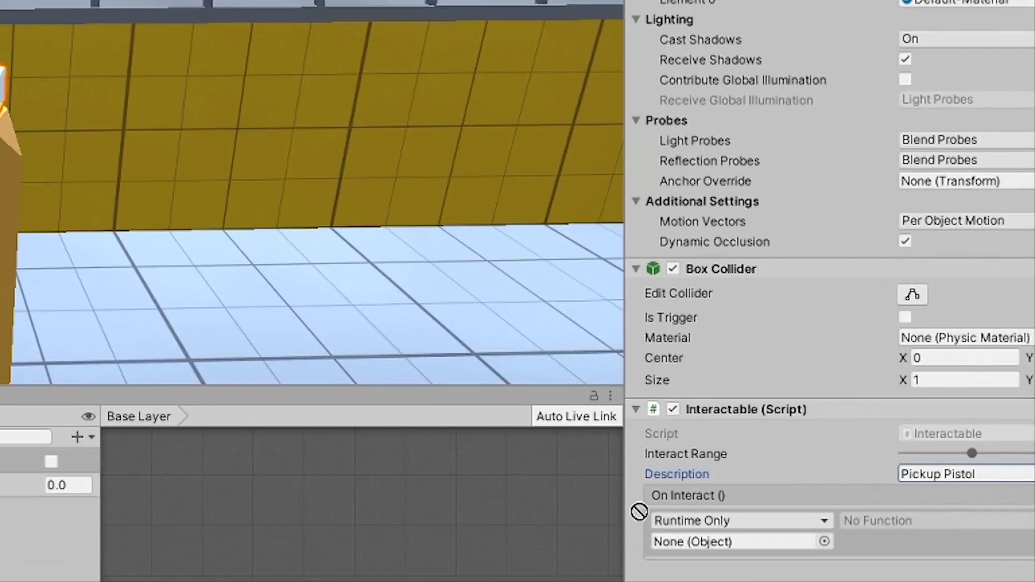
drag(639, 511, 723, 540)
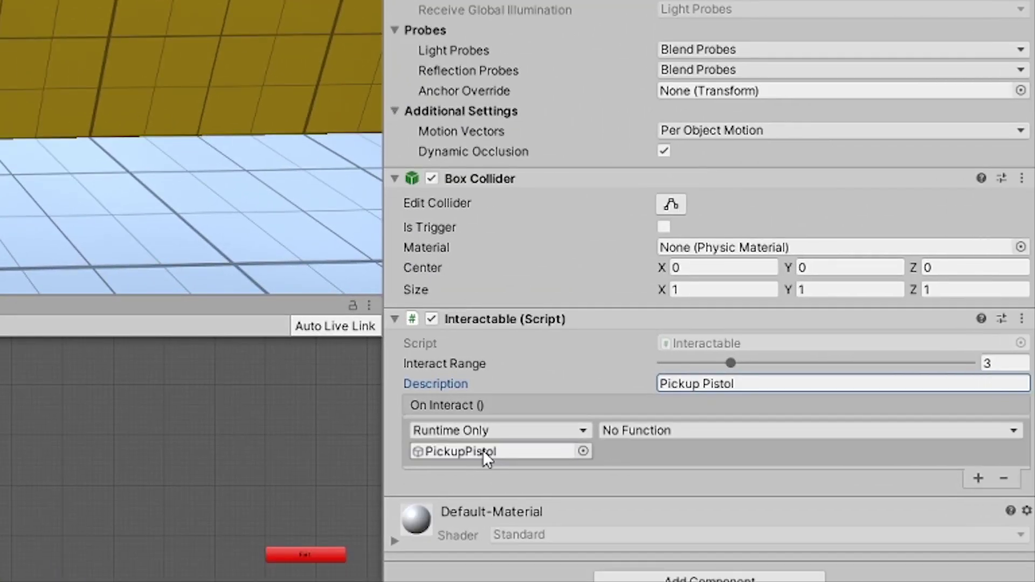
click(888, 521)
mouse_move(685, 528)
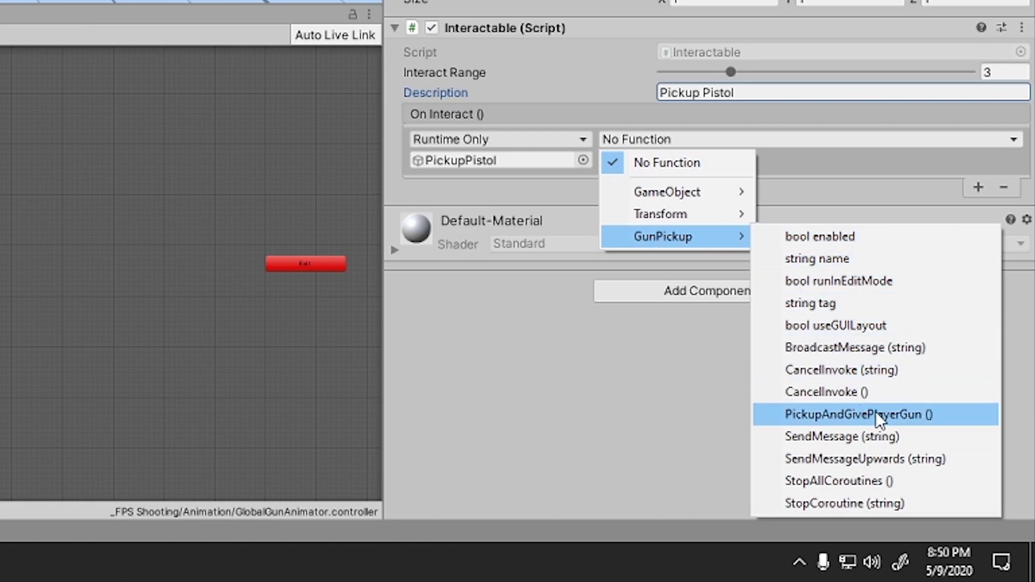
click(875, 412)
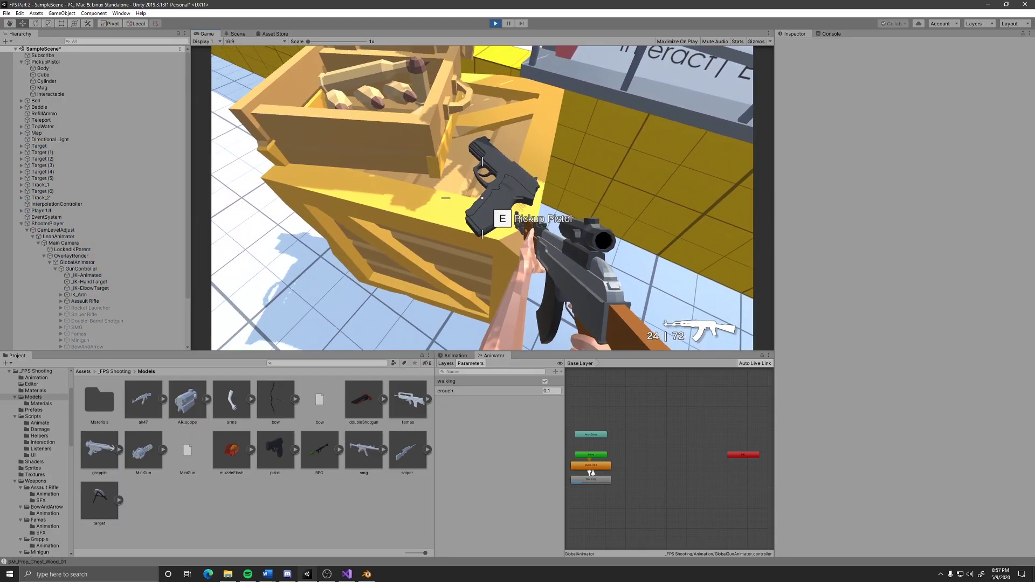
Play-test the pickup by interacting with the pistol on the crate, firing it several times, and reloading.
key(e)
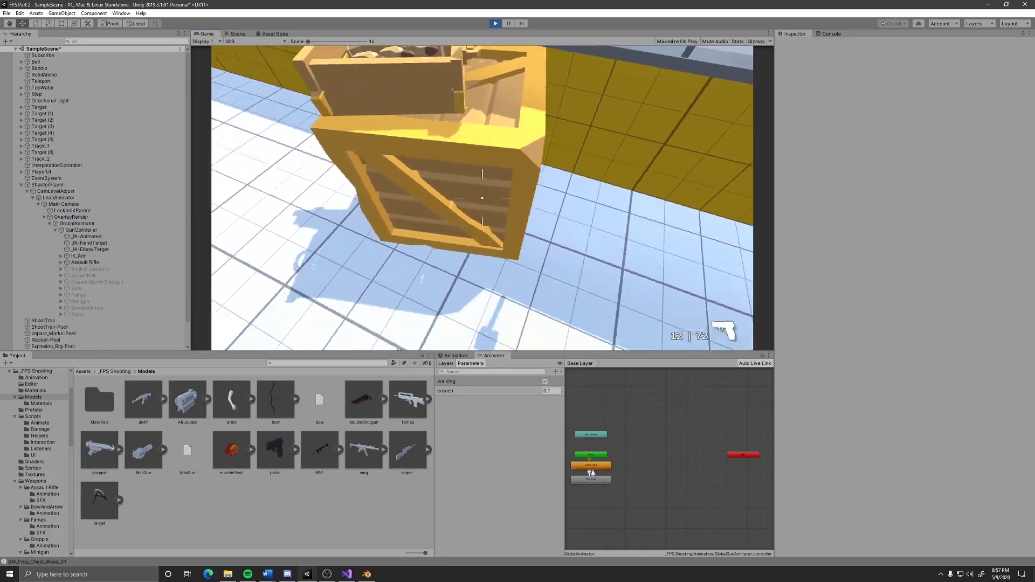
click(482, 198)
click(481, 198)
click(481, 197)
click(482, 197)
click(482, 198)
click(482, 198)
click(482, 198)
key(r)
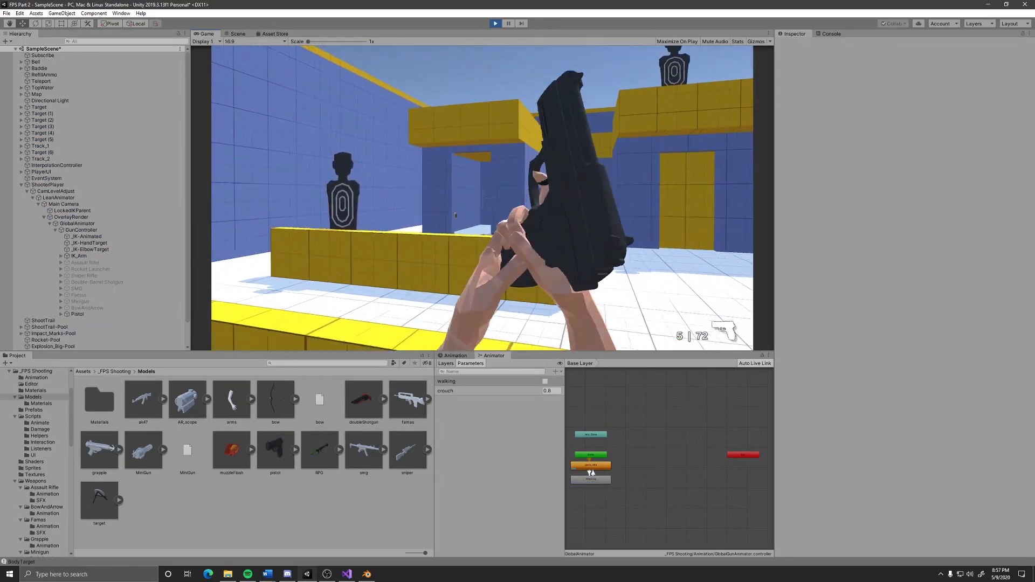
Play-test the pistol by aiming and firing it repeatedly, reloading it, and refilling its ammo at the ammo crate.
right_click(482, 198)
click(482, 198)
click(481, 198)
click(482, 198)
click(482, 198)
click(482, 198)
click(481, 198)
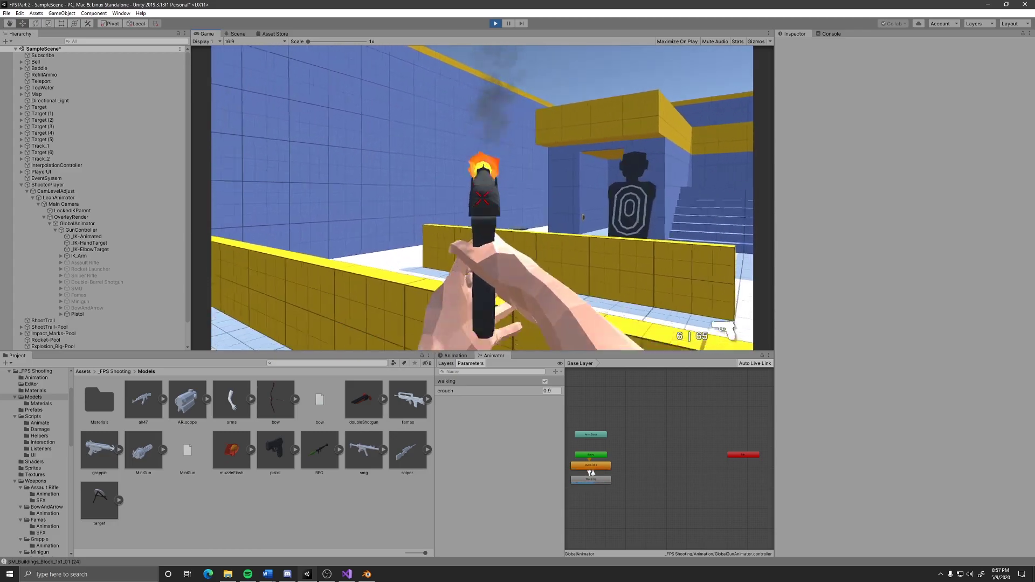
click(482, 197)
key(r)
key(w)
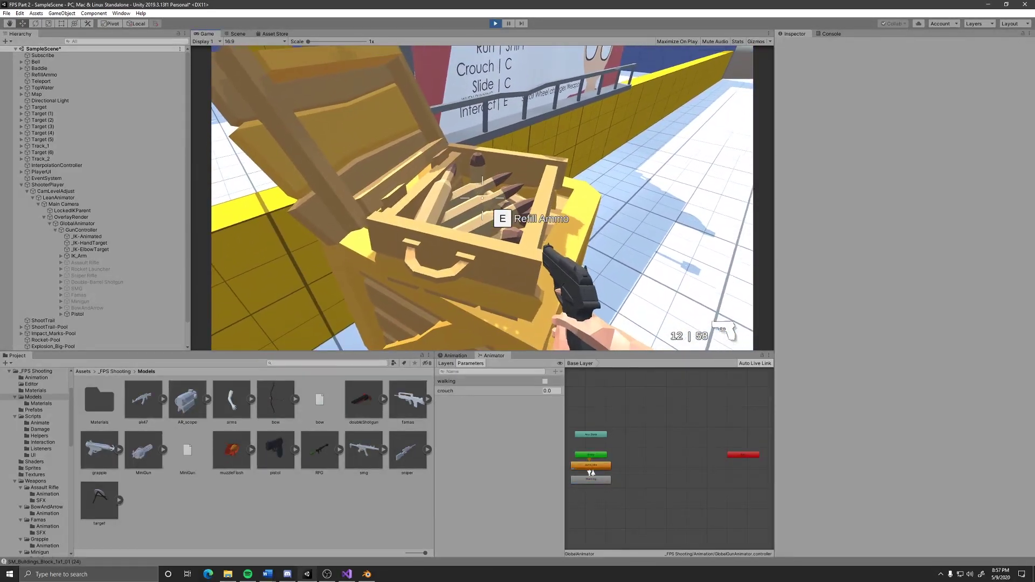
key(e)
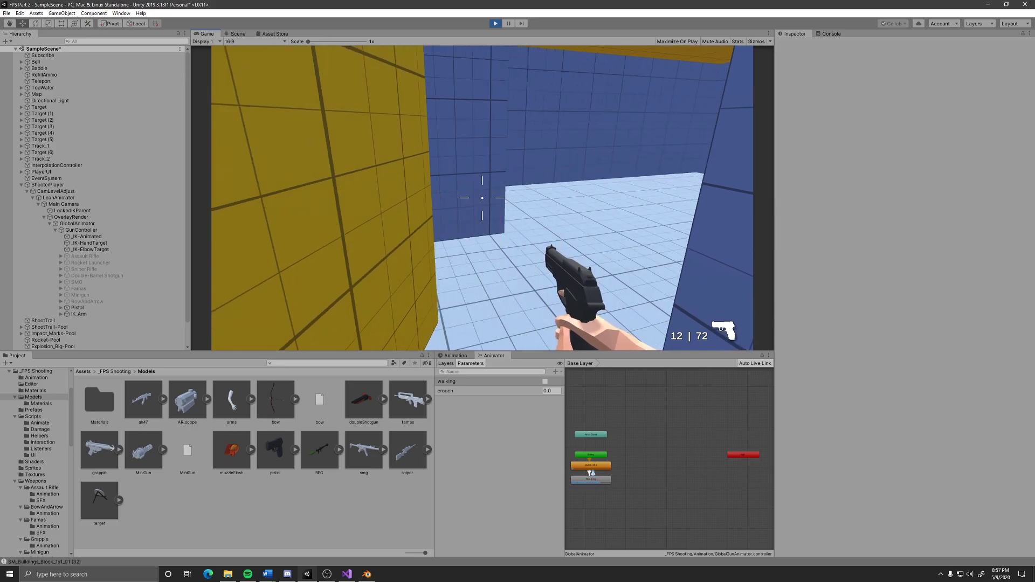
Walk to the in-game billboard, interact with its Subscribe sign, and confirm the subscription to the Colanderp channel on YouTube.
key(w)
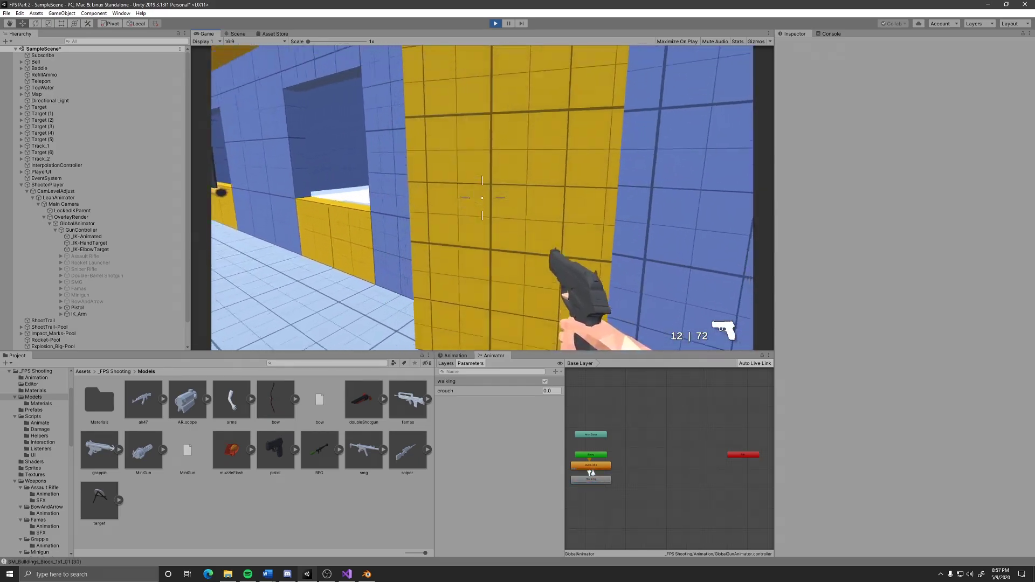
key(w)
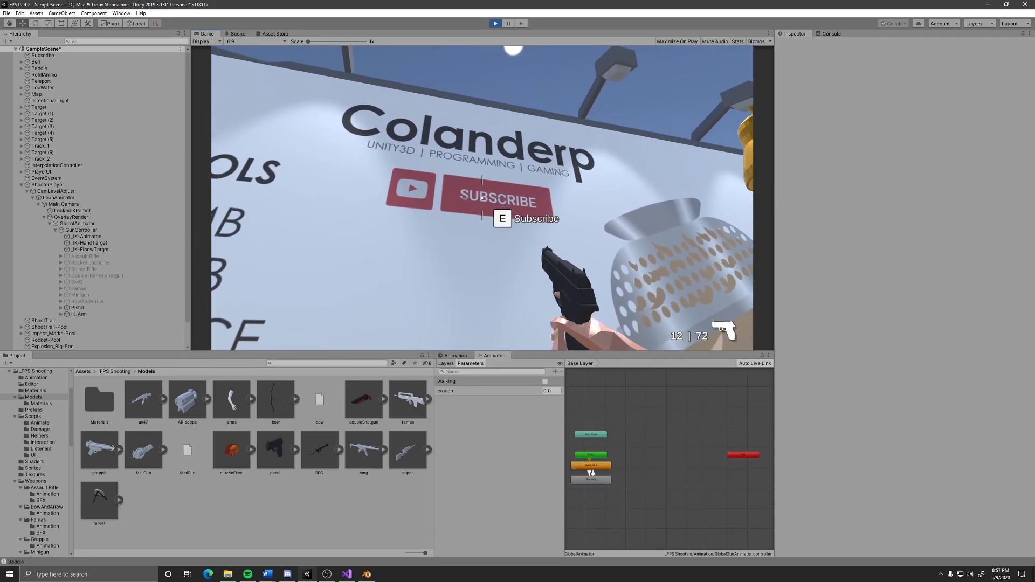
key(e)
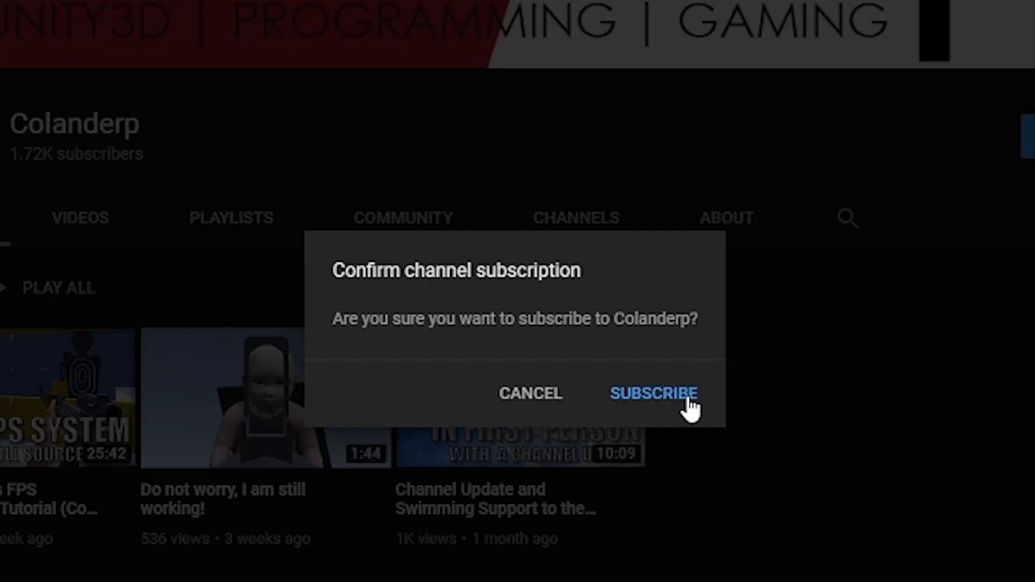
click(563, 326)
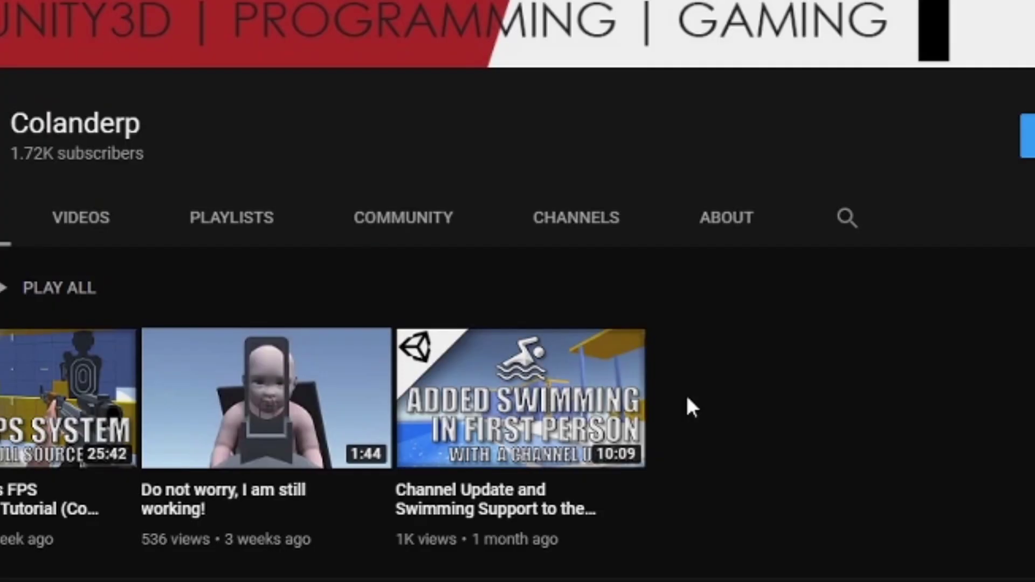